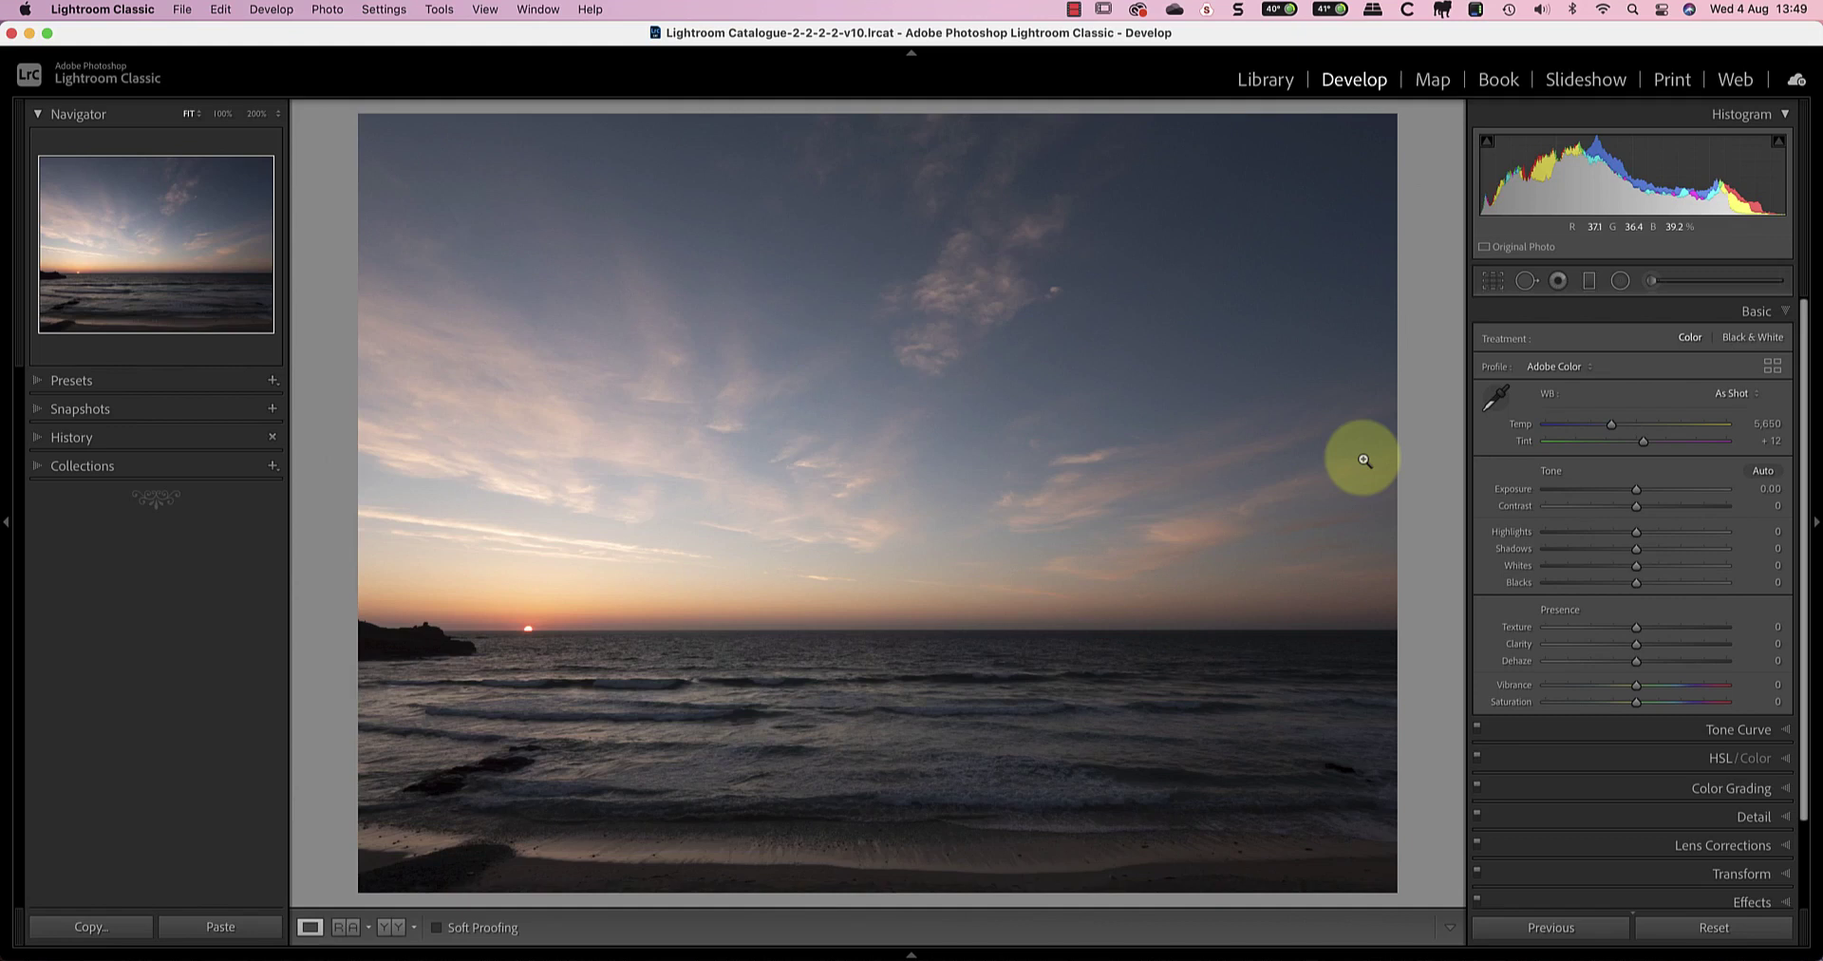
- Raise contrast to +24 and saturation to about +46 in the Basic panel
drag(1636, 505, 1699, 555)
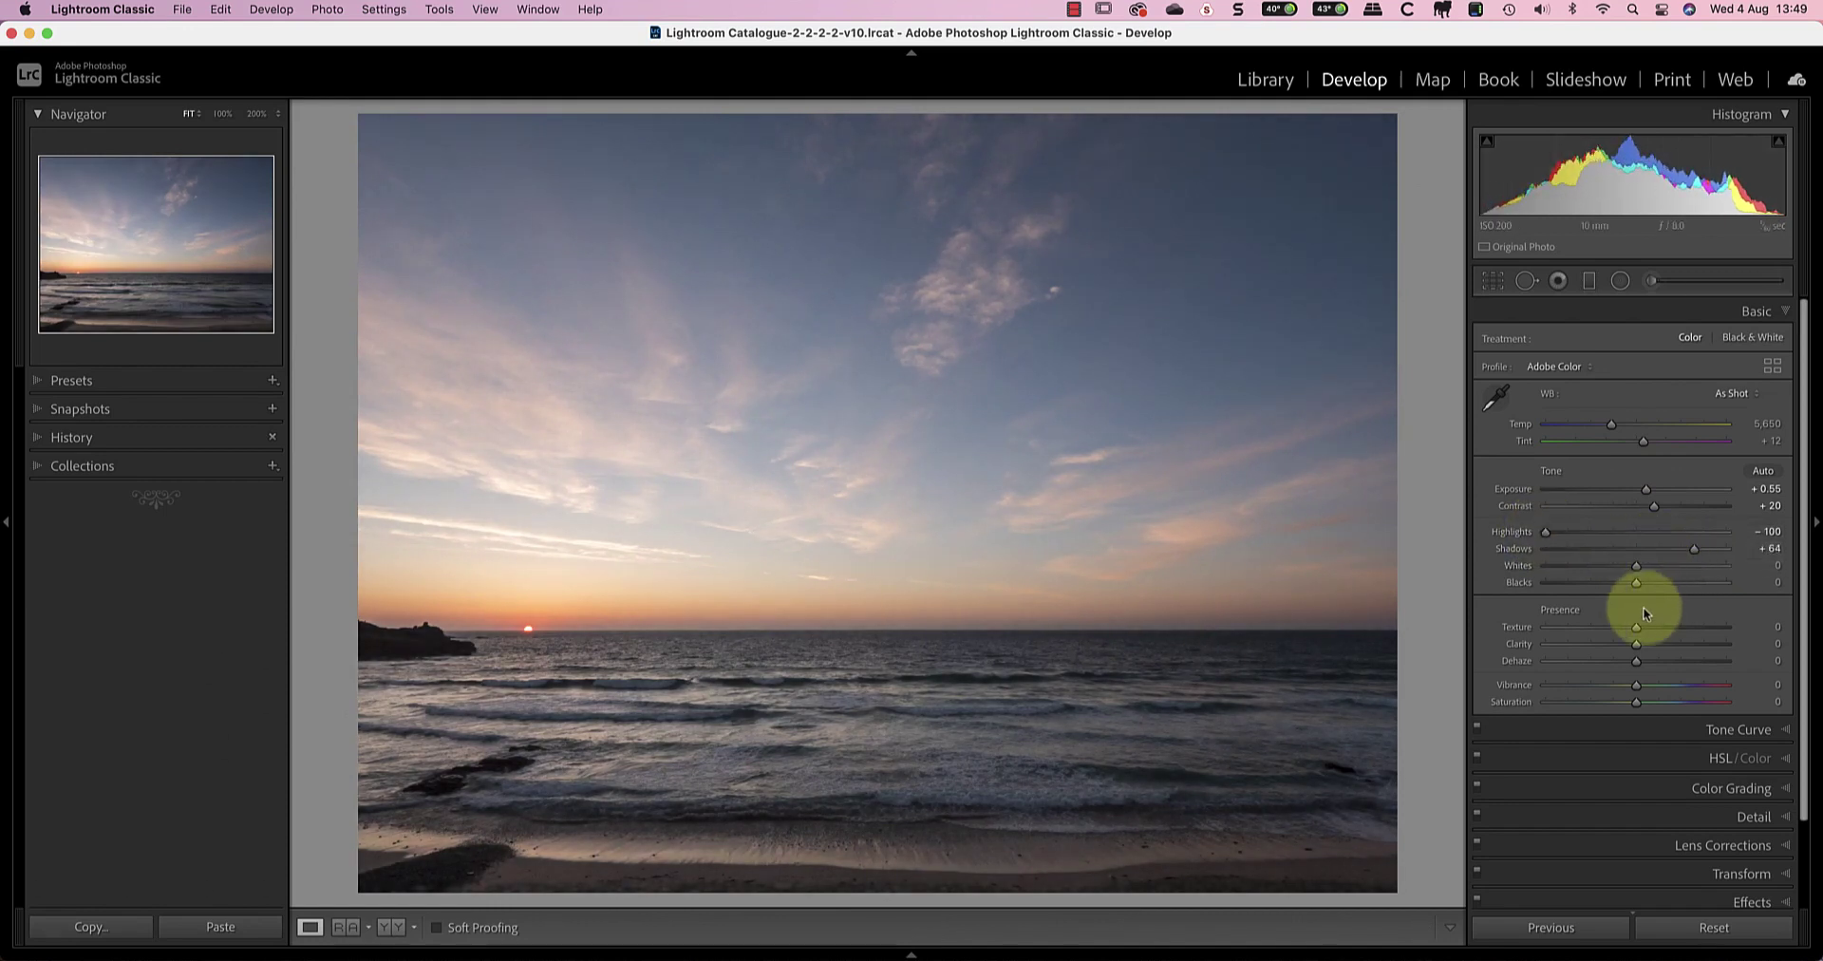
mouse_move(1644, 693)
mouse_down()
mouse_move(1667, 686)
mouse_move(1671, 705)
mouse_up()
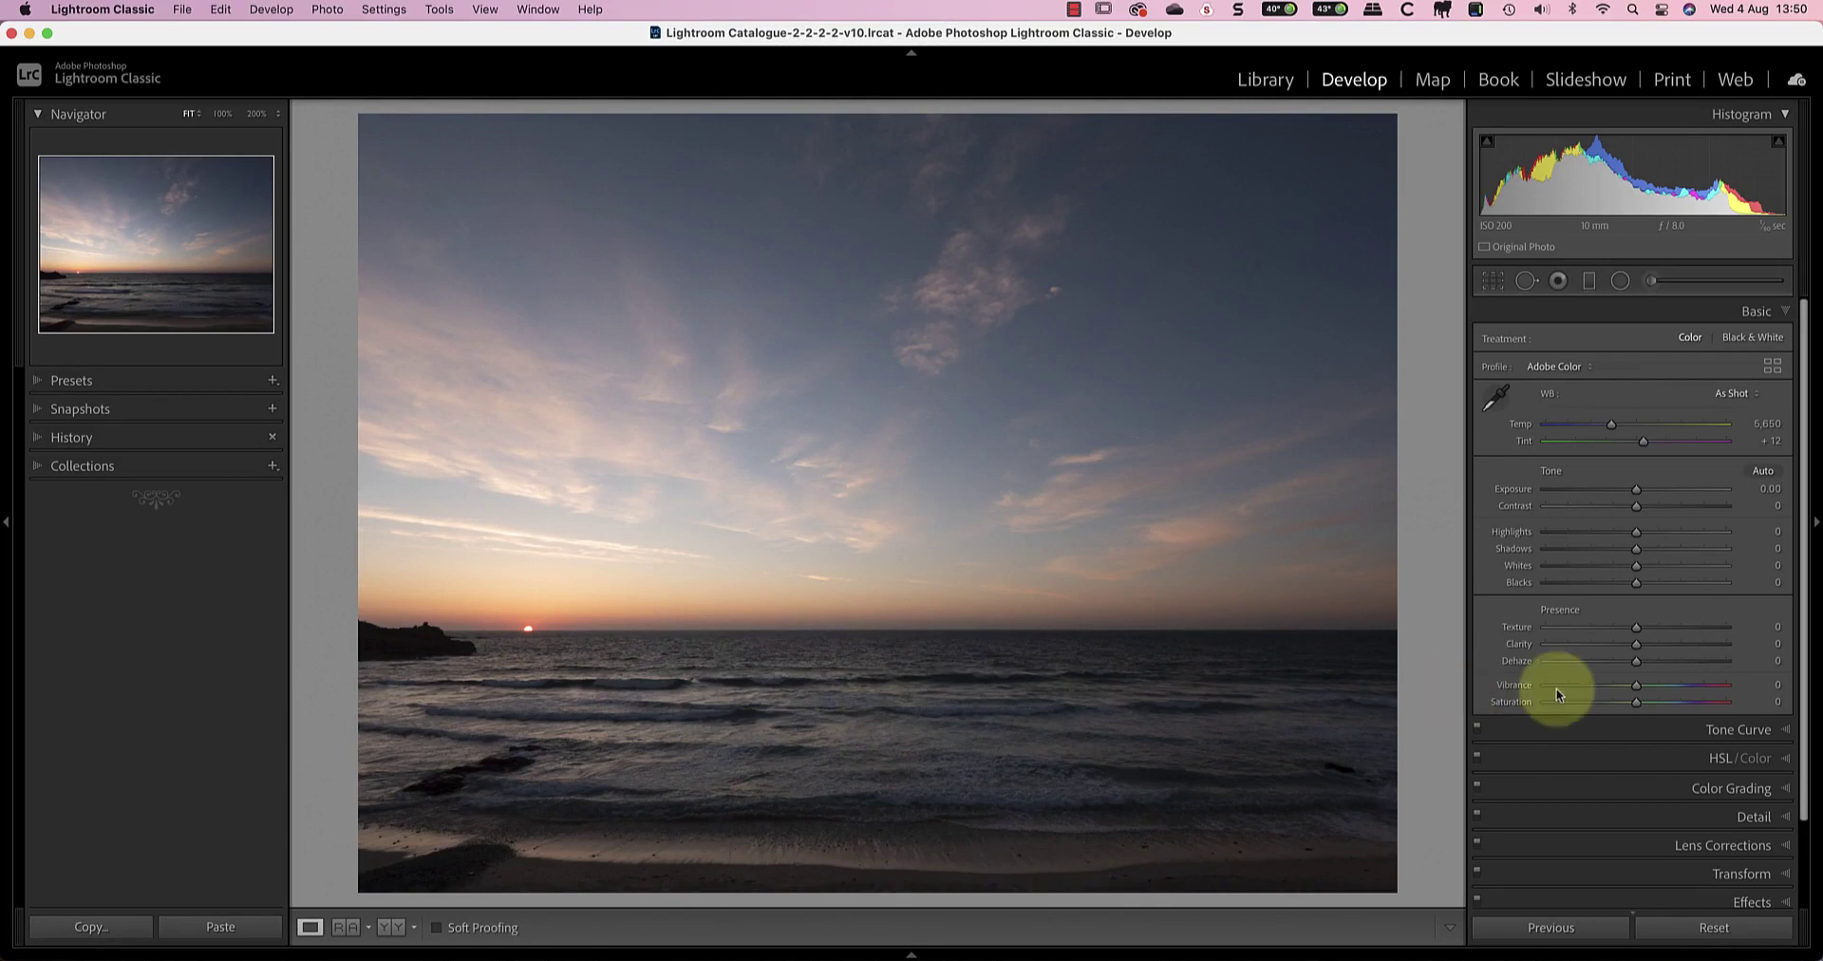
drag(1638, 700, 1679, 703)
mouse_move(1636, 506)
mouse_down()
mouse_move(1658, 513)
mouse_move(1647, 494)
mouse_up()
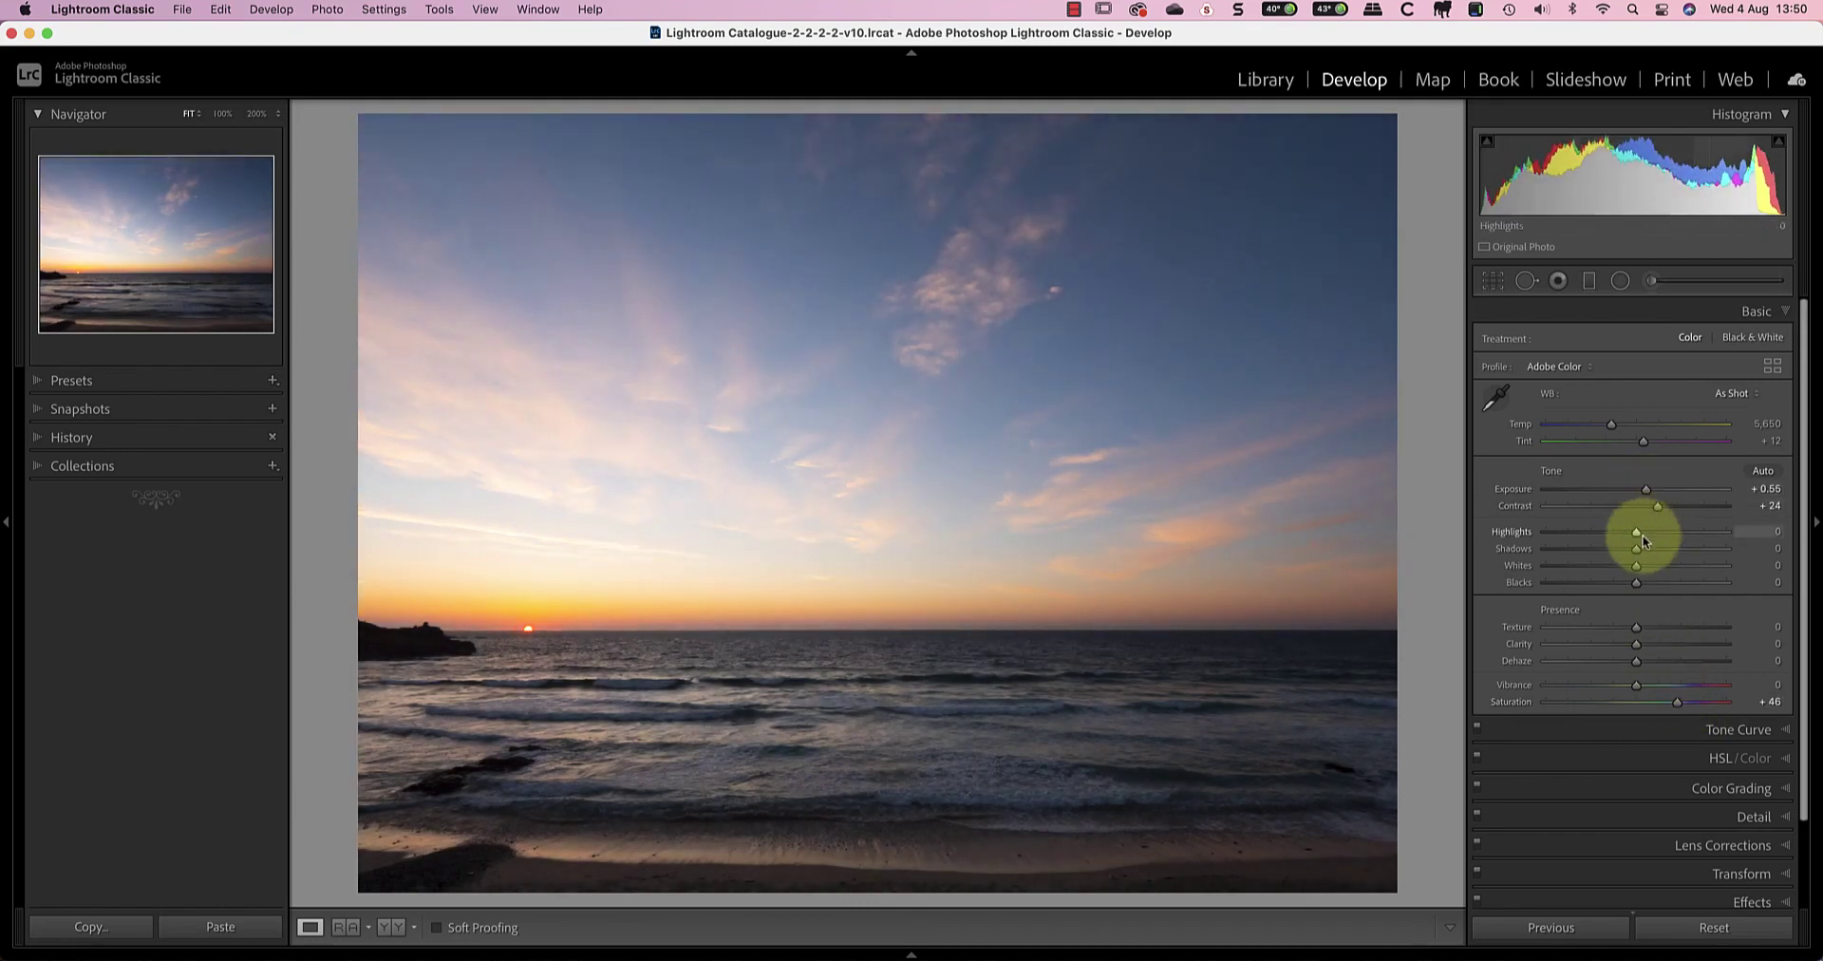
- Lift shadows to +22, adjust the whites, and show the Before/After side-by-side view
click(1635, 555)
drag(1637, 555, 1601, 541)
click(1637, 567)
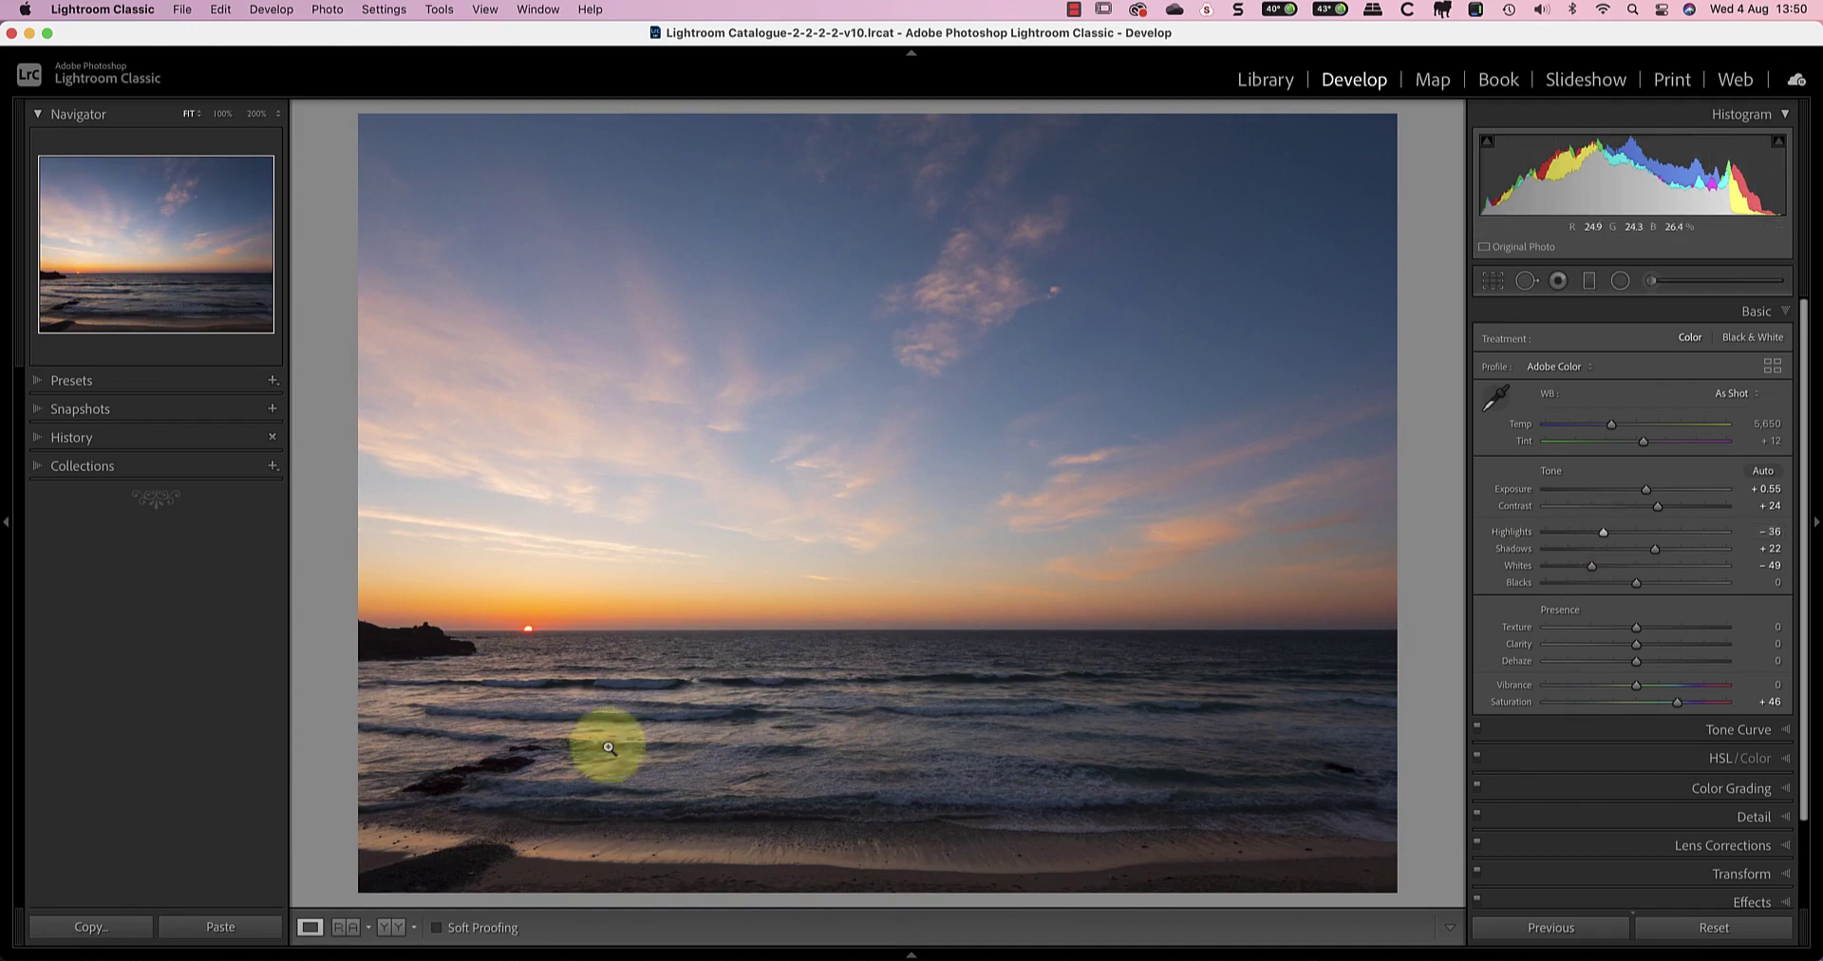
click(390, 926)
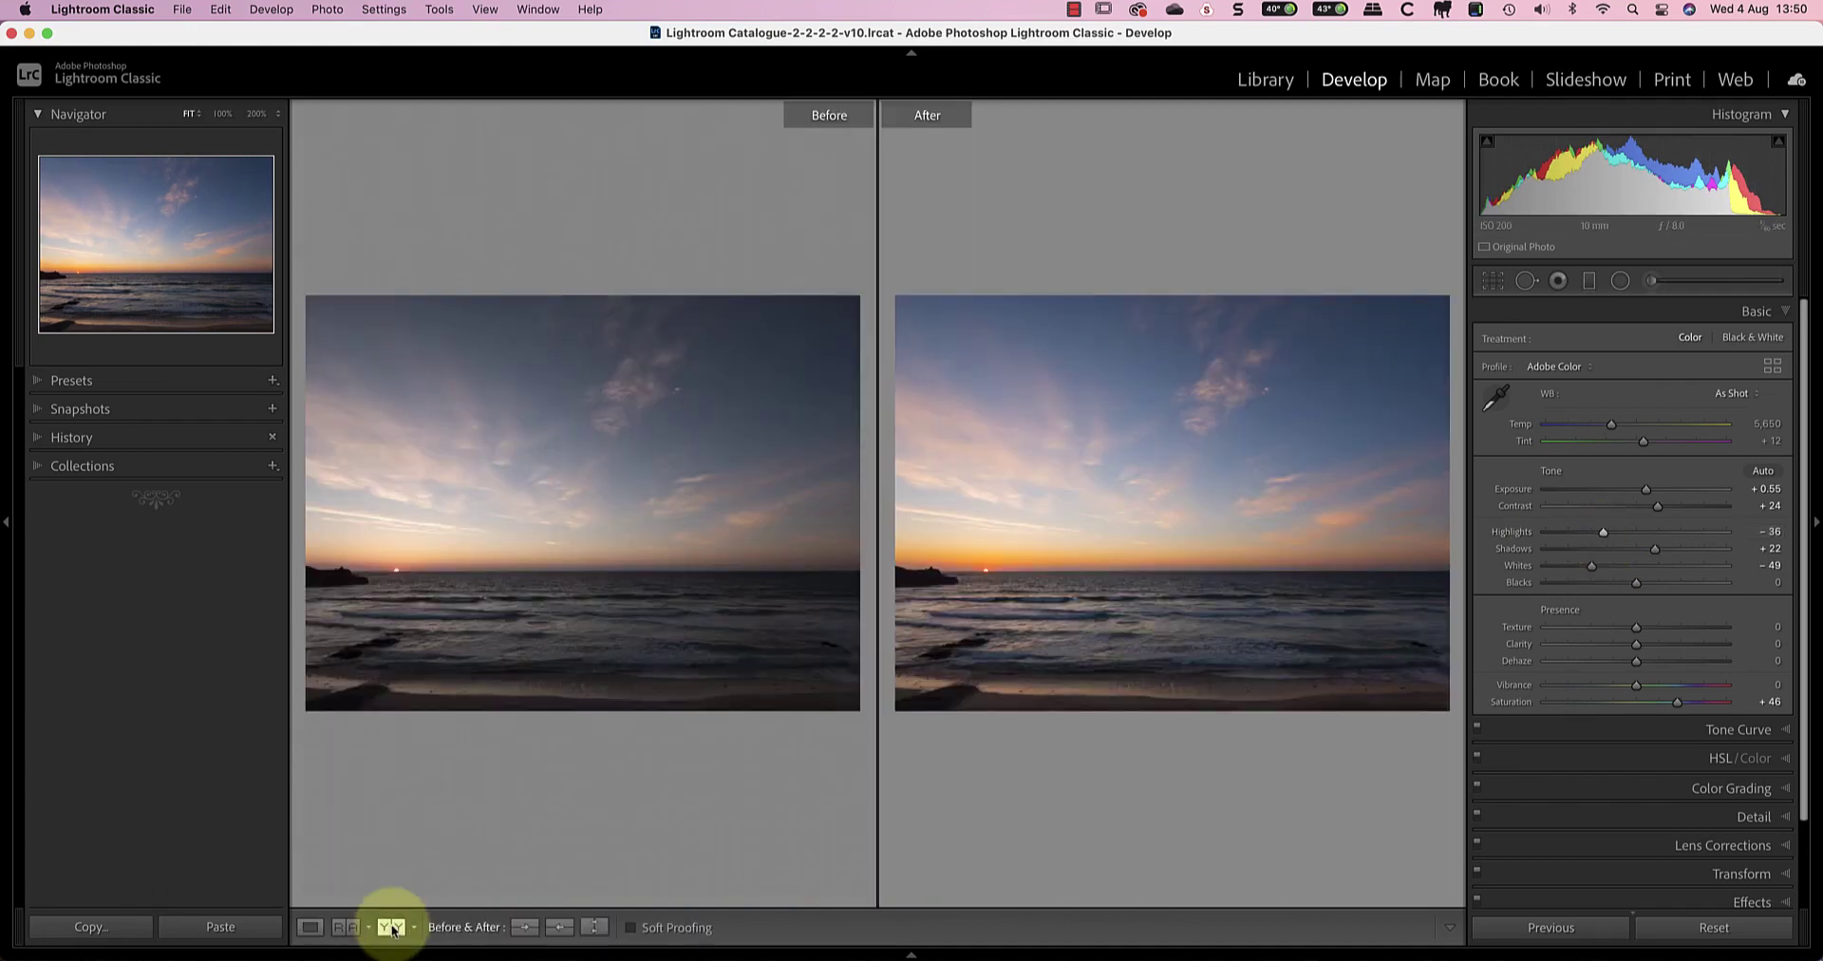
- Switch back to the single-photo Loupe view
click(309, 927)
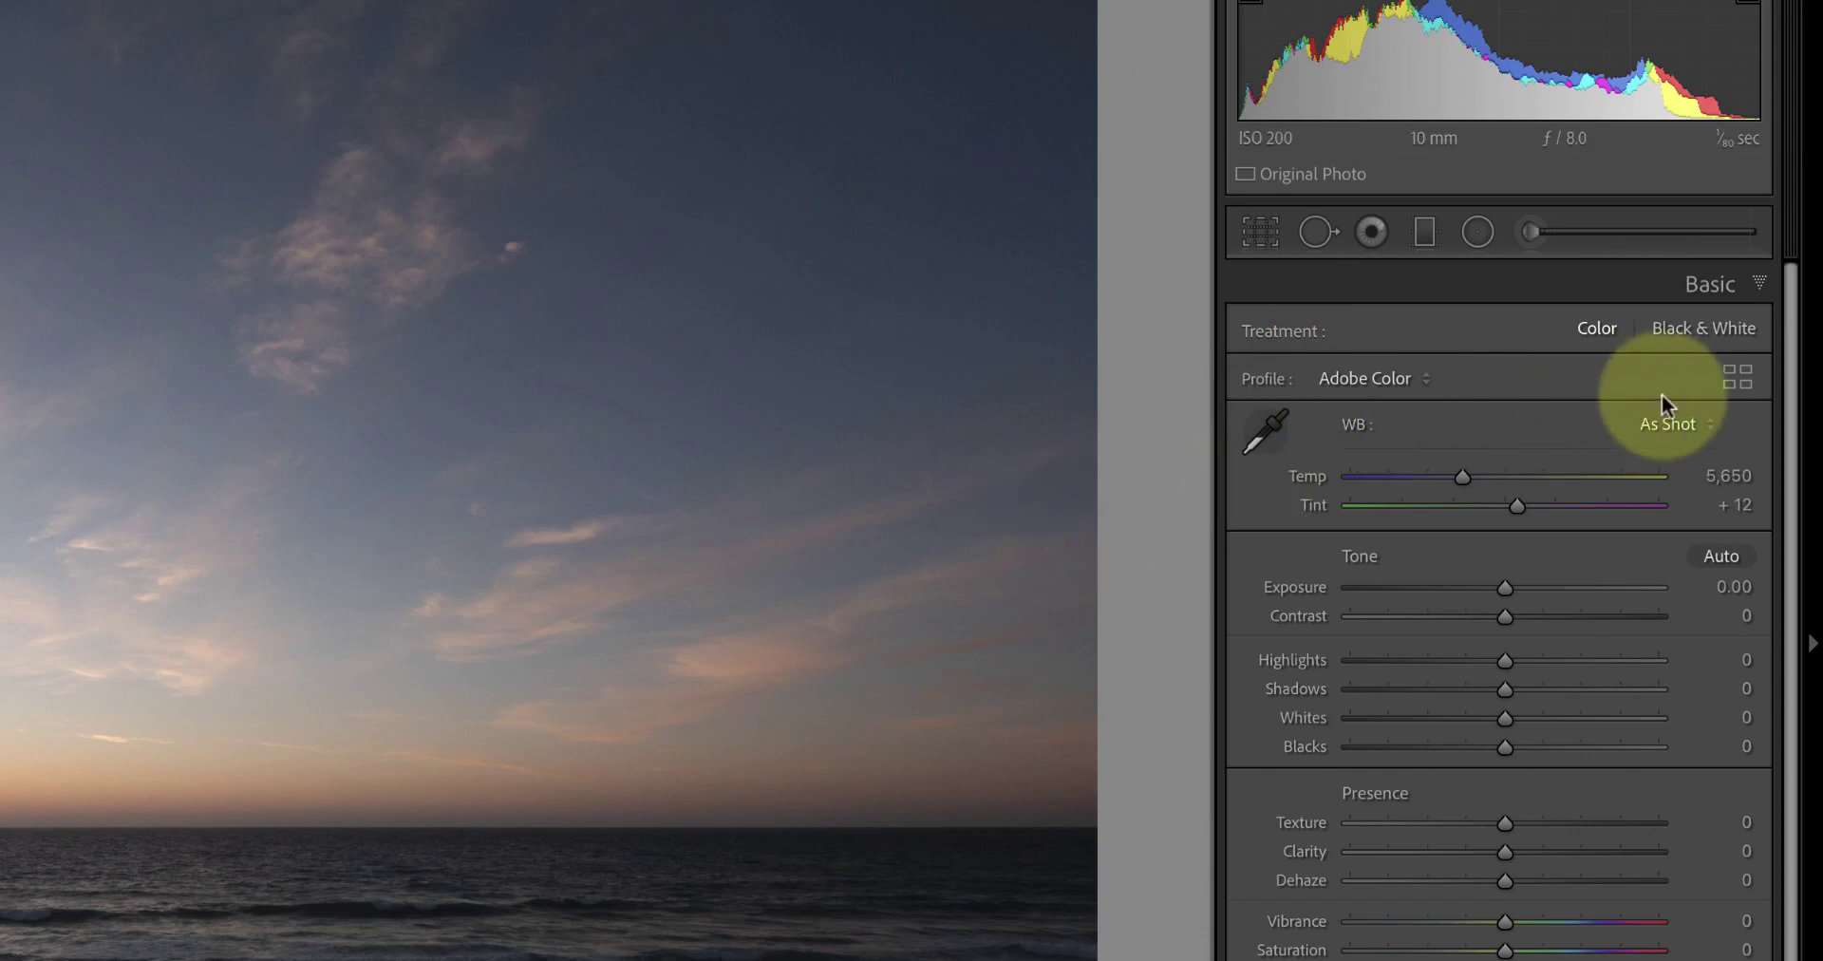
- Apply the Camera Matching Standard profile from the Profile Browser, then close the browser
click(1737, 379)
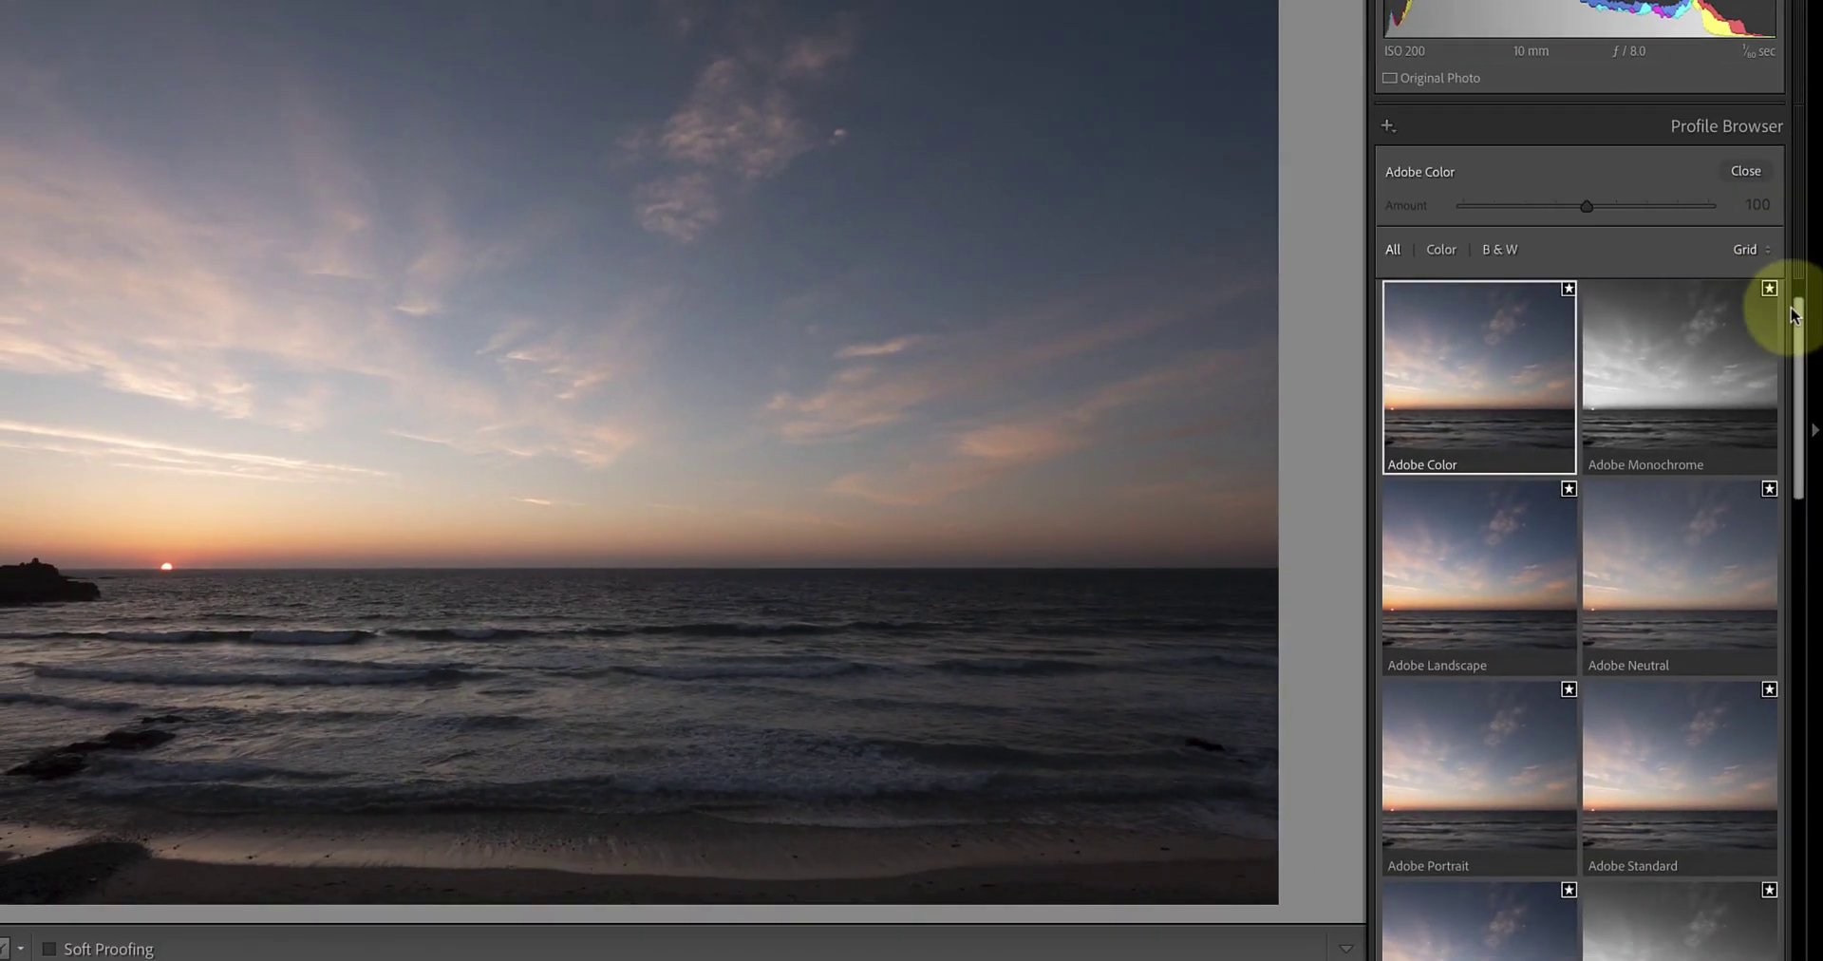
drag(1793, 315, 1801, 474)
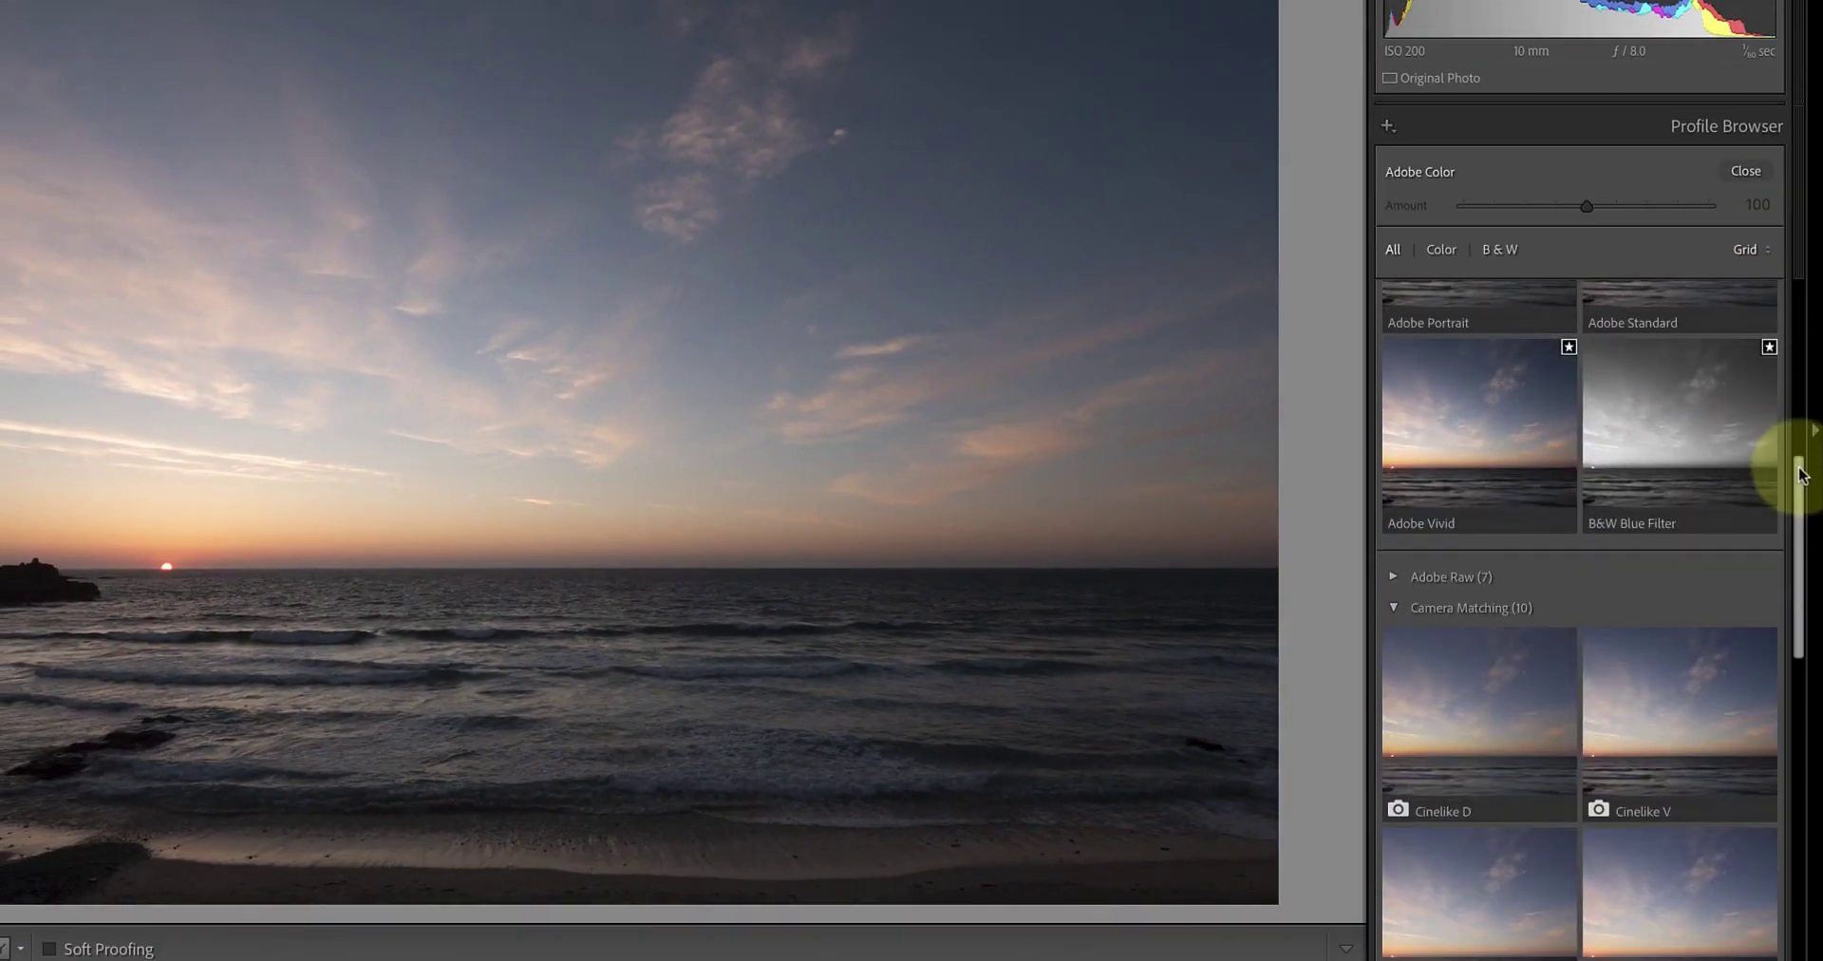
click(1391, 577)
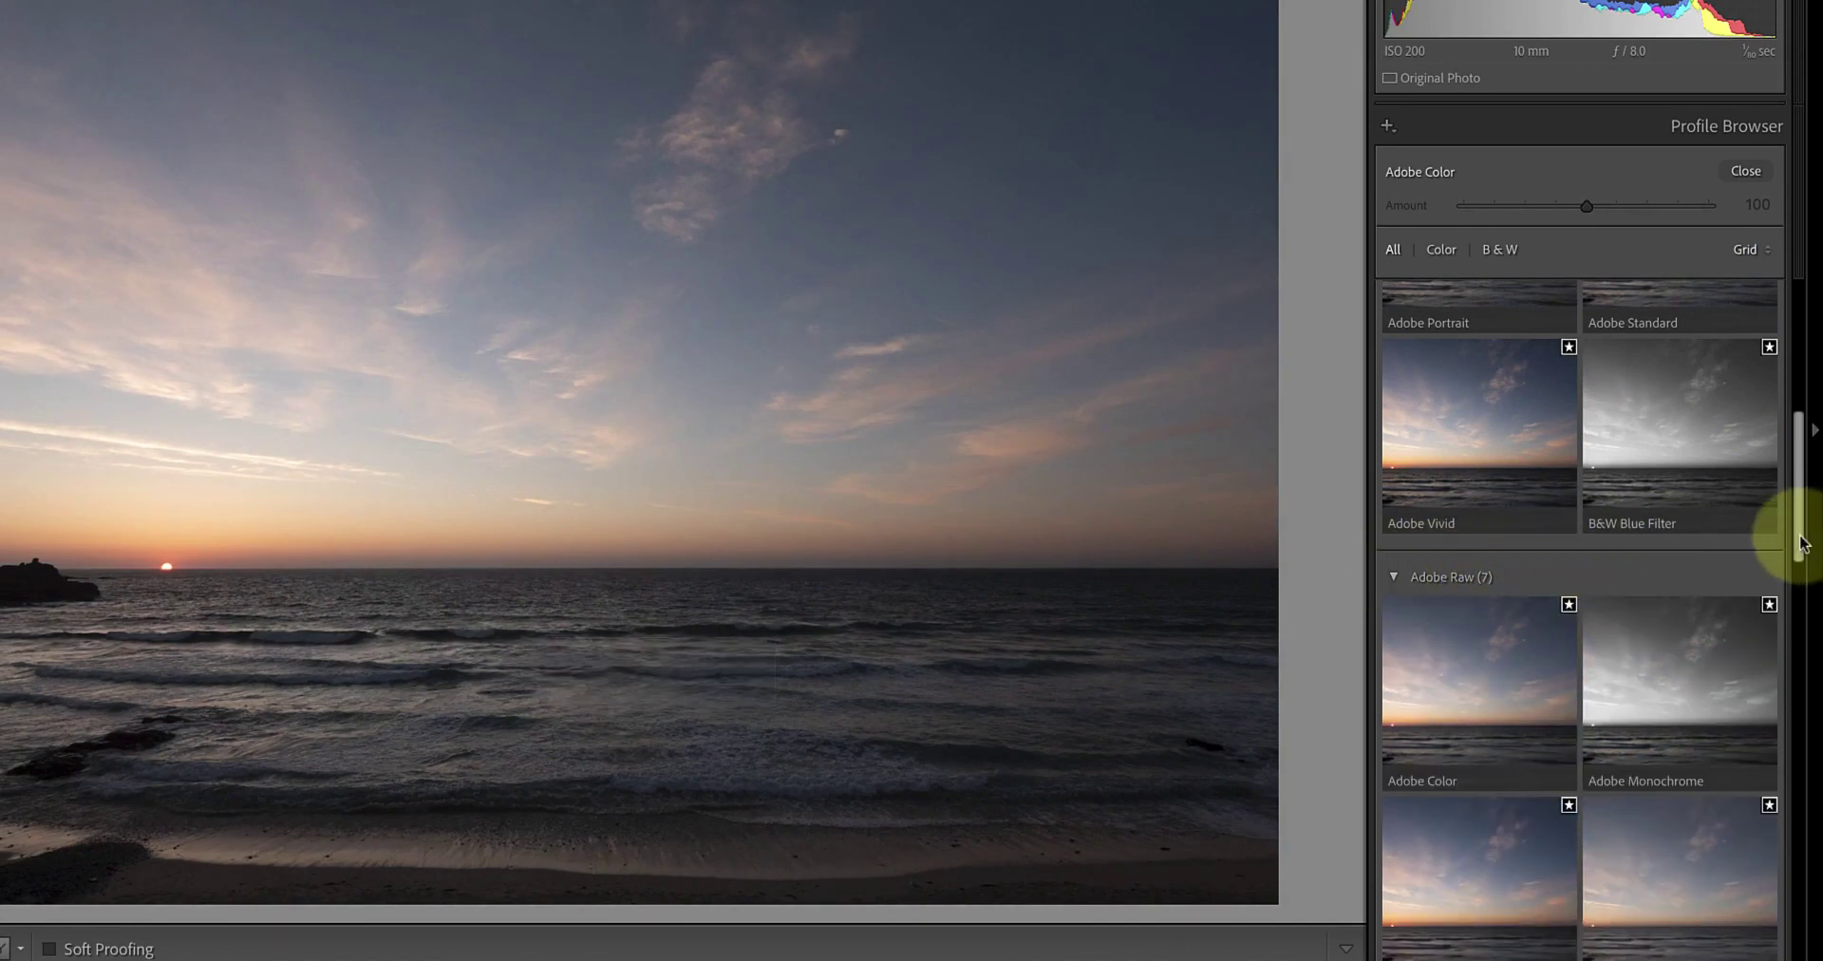
scroll(1800, 570, down, 2)
drag(1797, 570, 1787, 667)
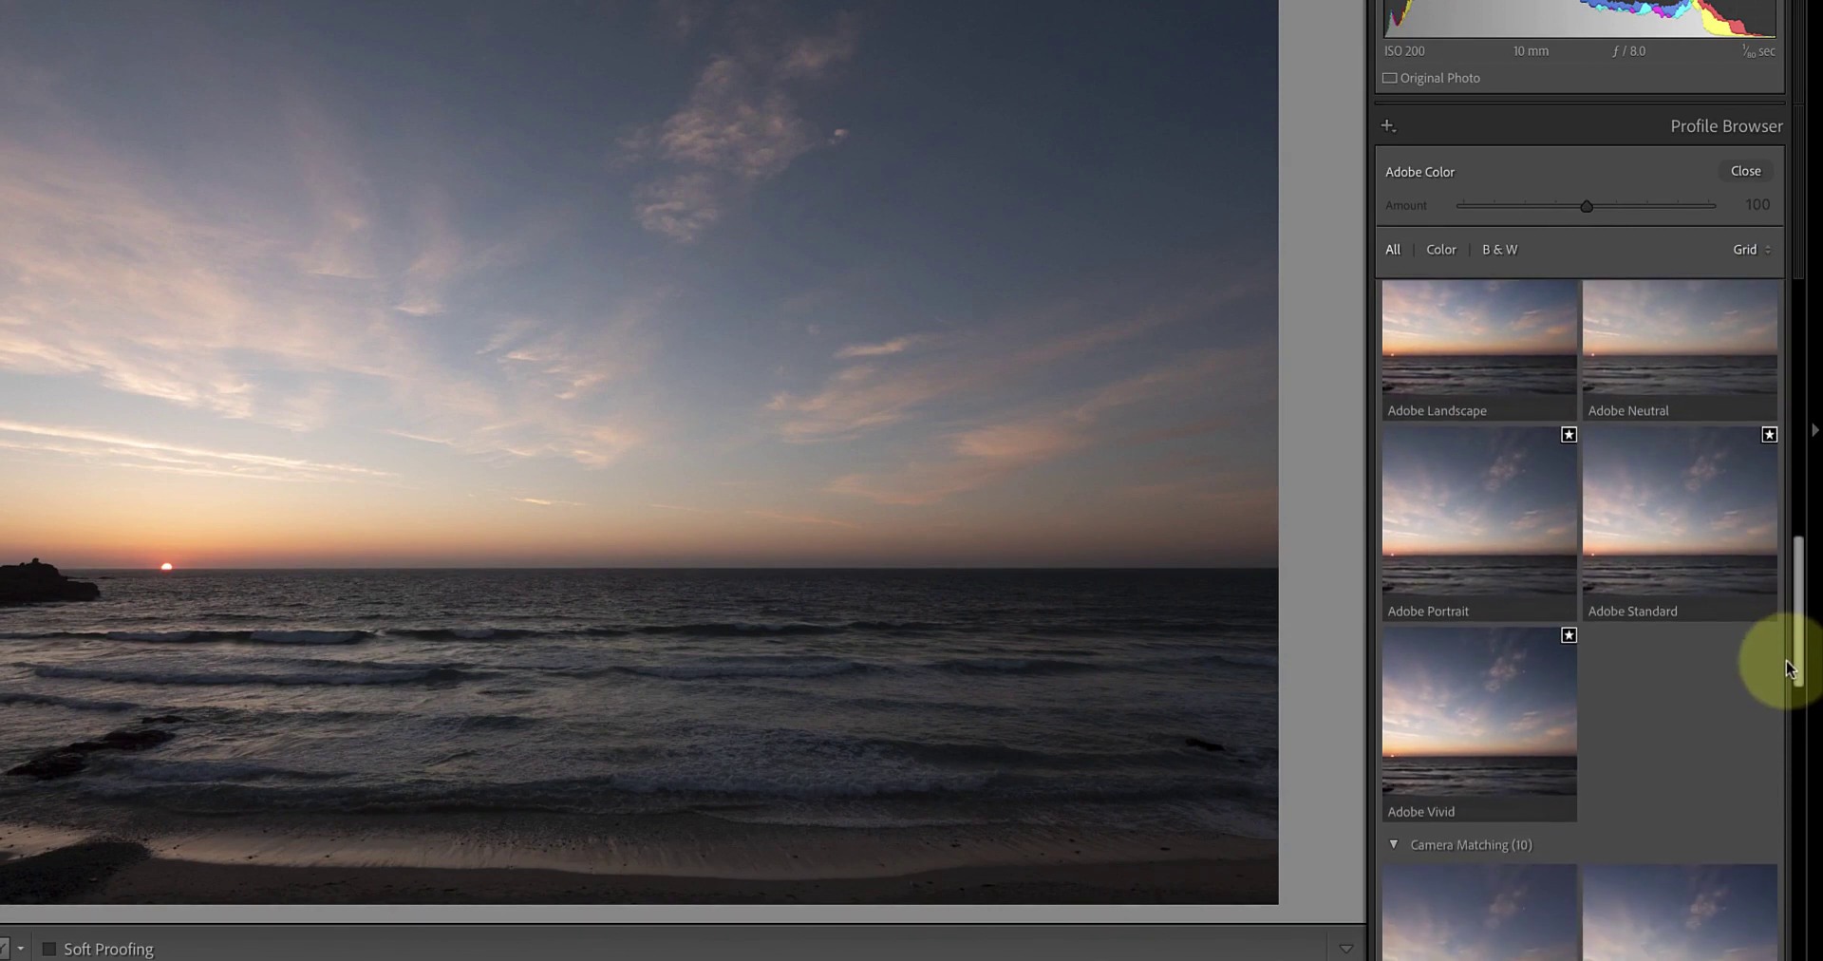
drag(1787, 668, 1799, 786)
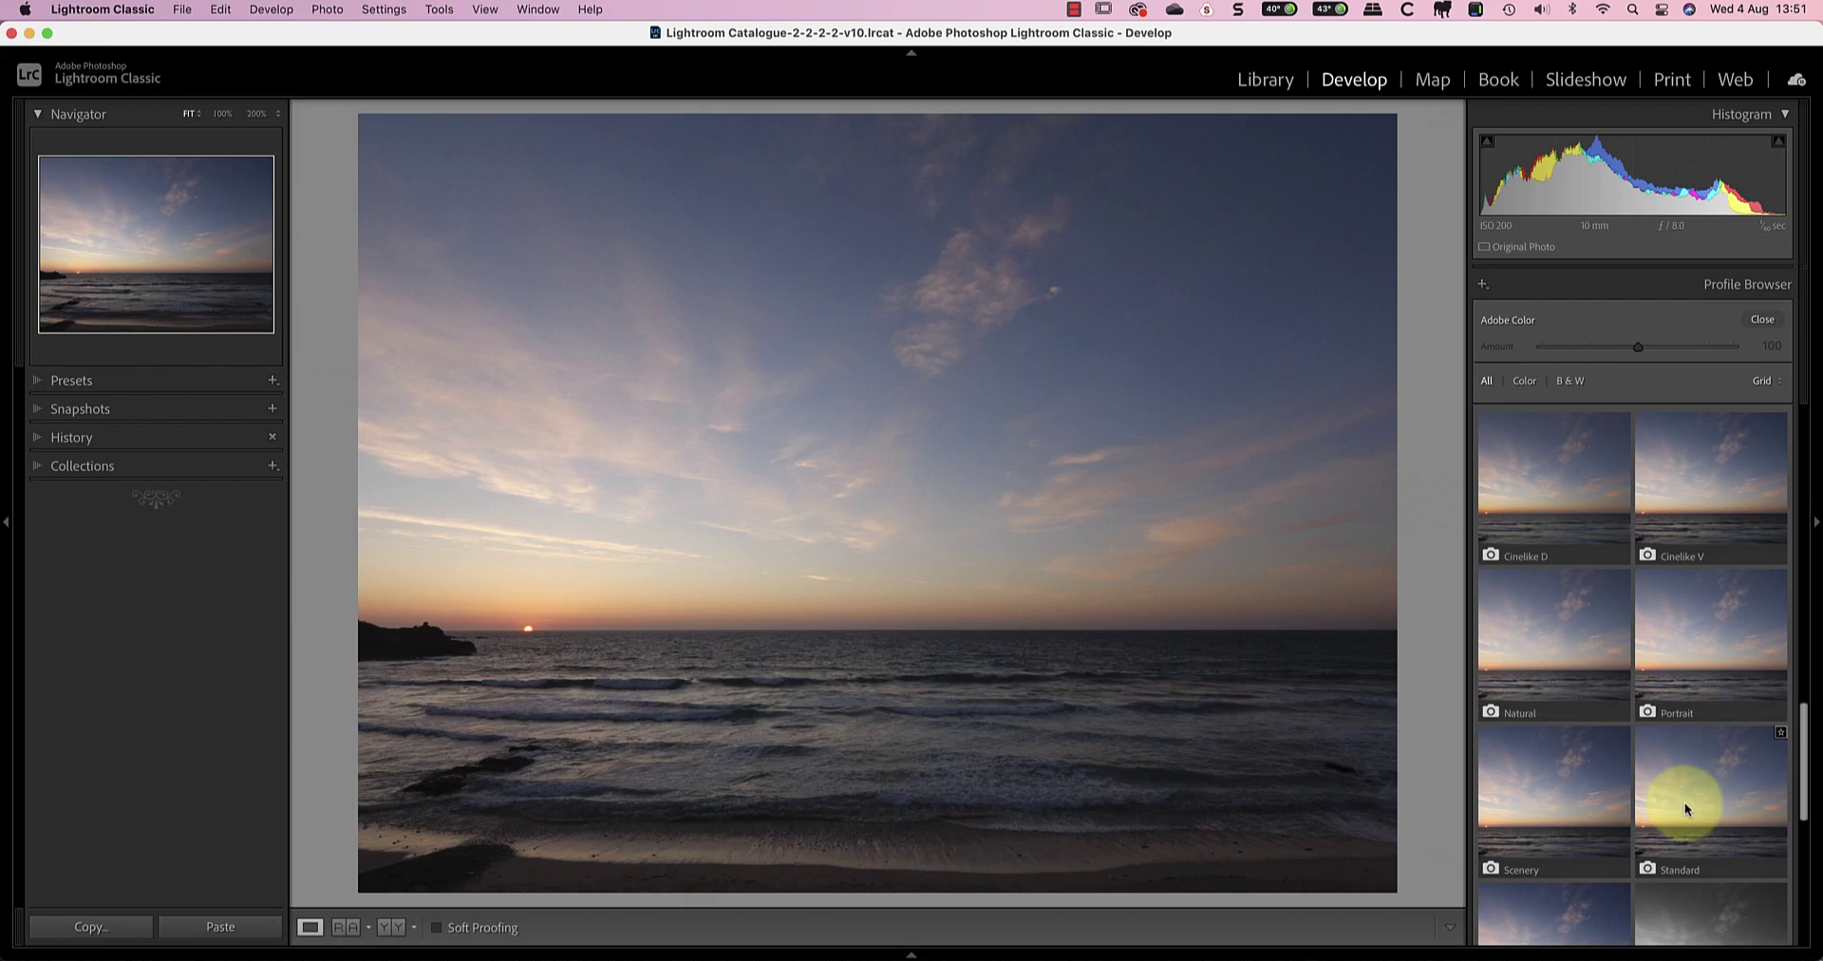
click(1684, 801)
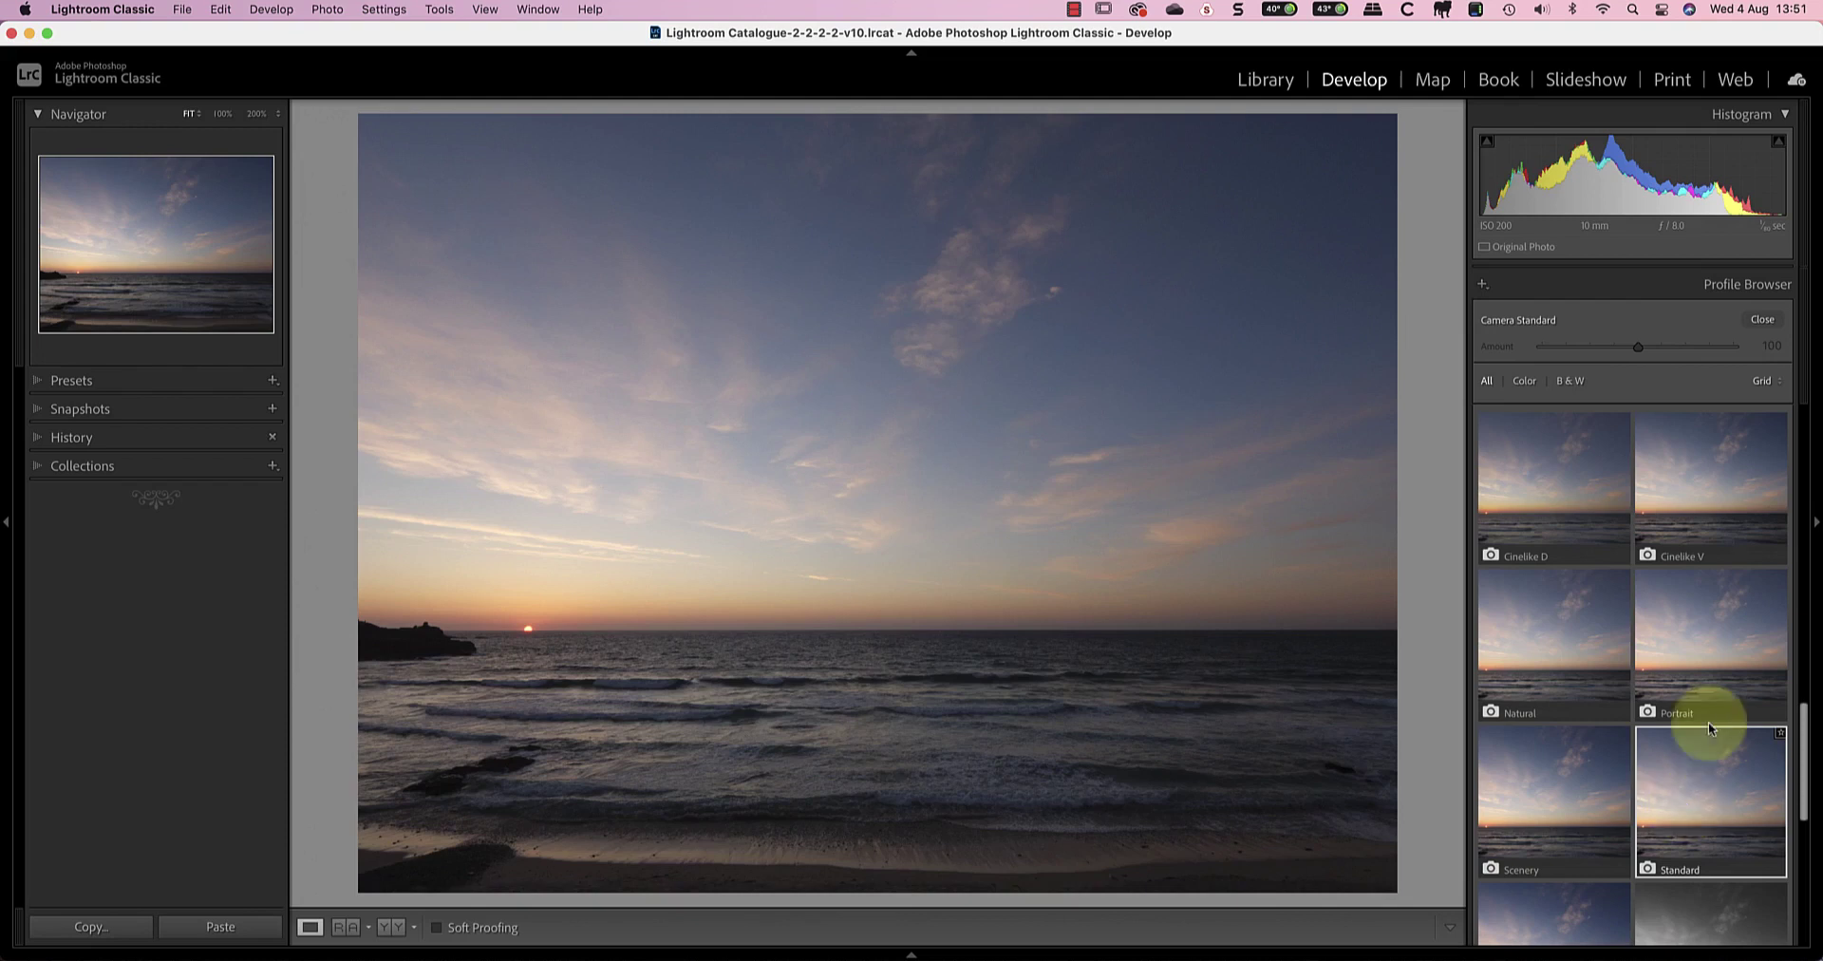
click(1761, 321)
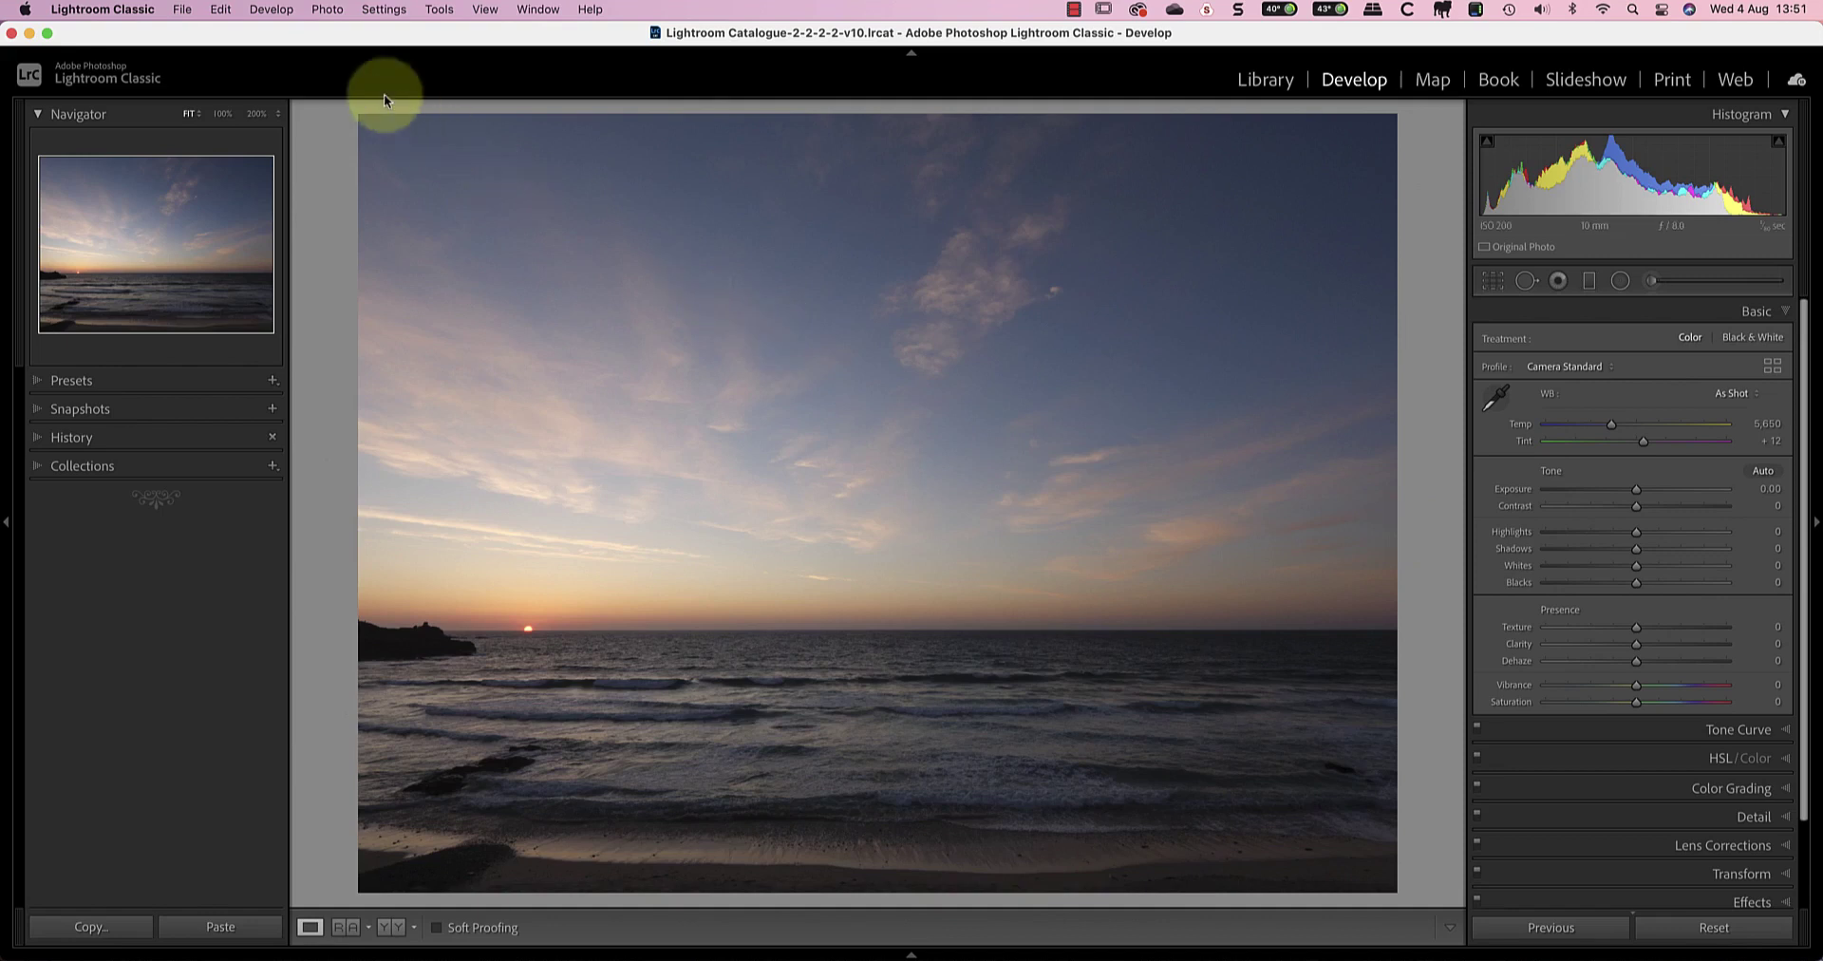
- In Preferences > Presets, set Global Raw Defaults to Camera Settings and uncheck Override
click(147, 12)
click(134, 63)
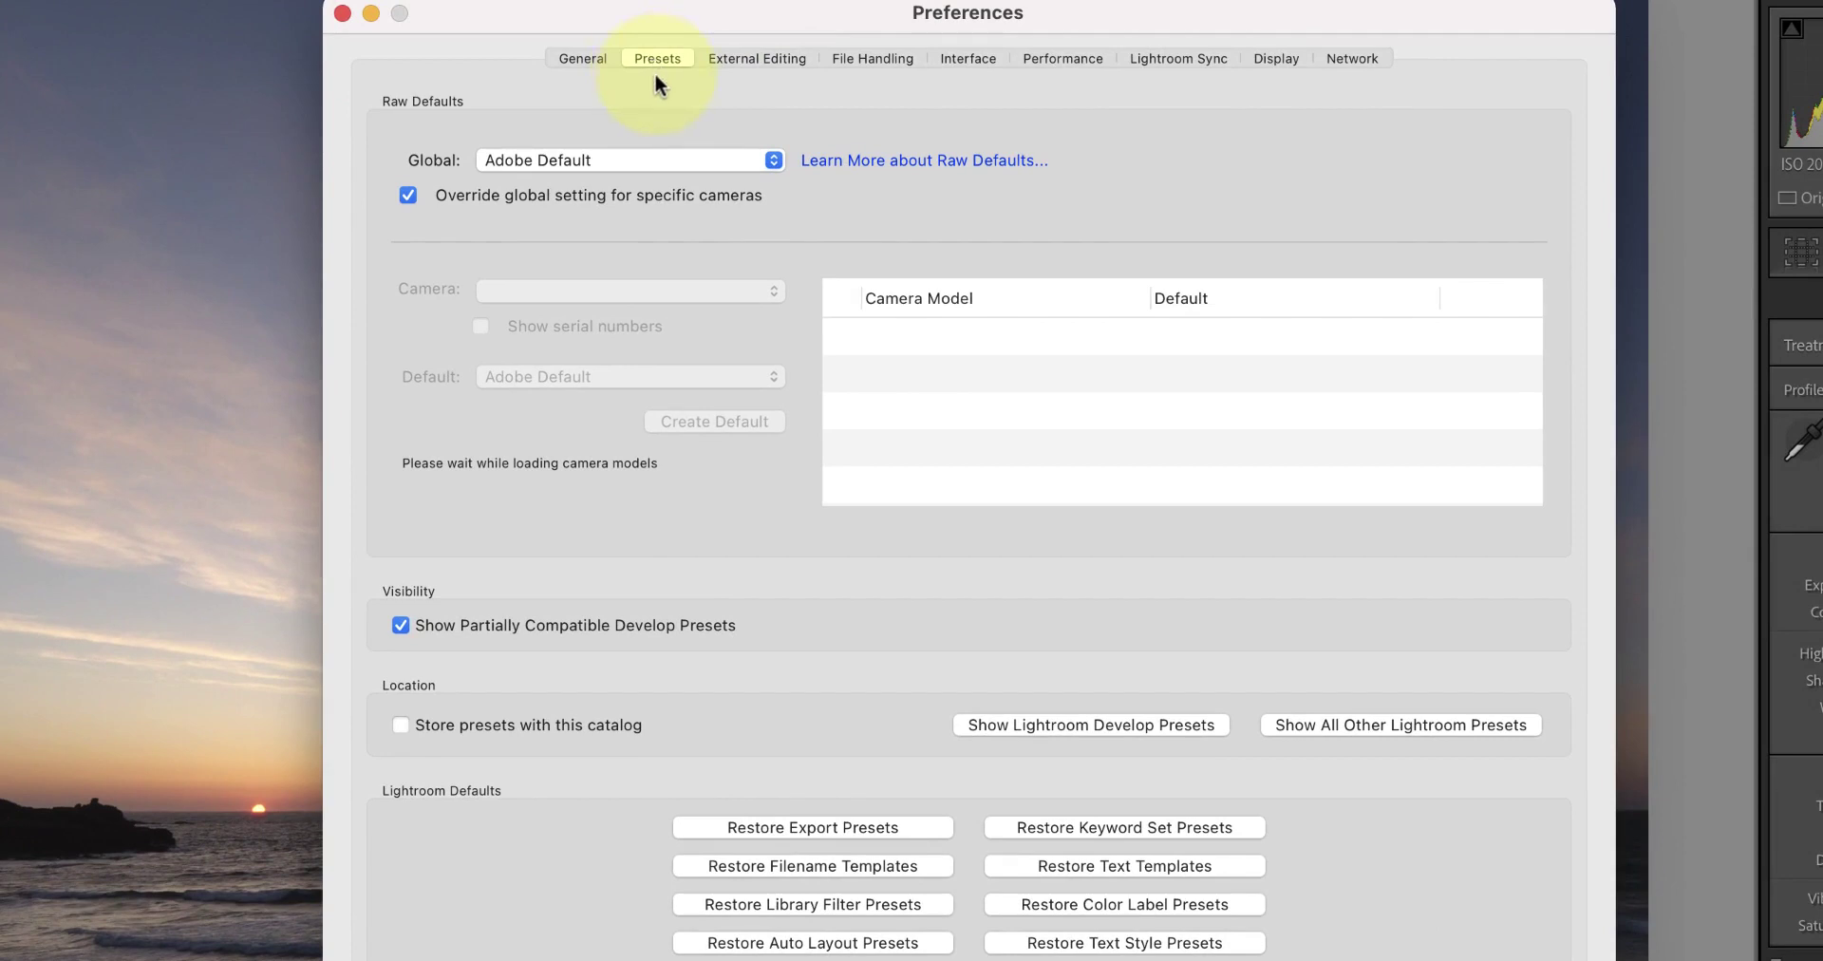
click(775, 160)
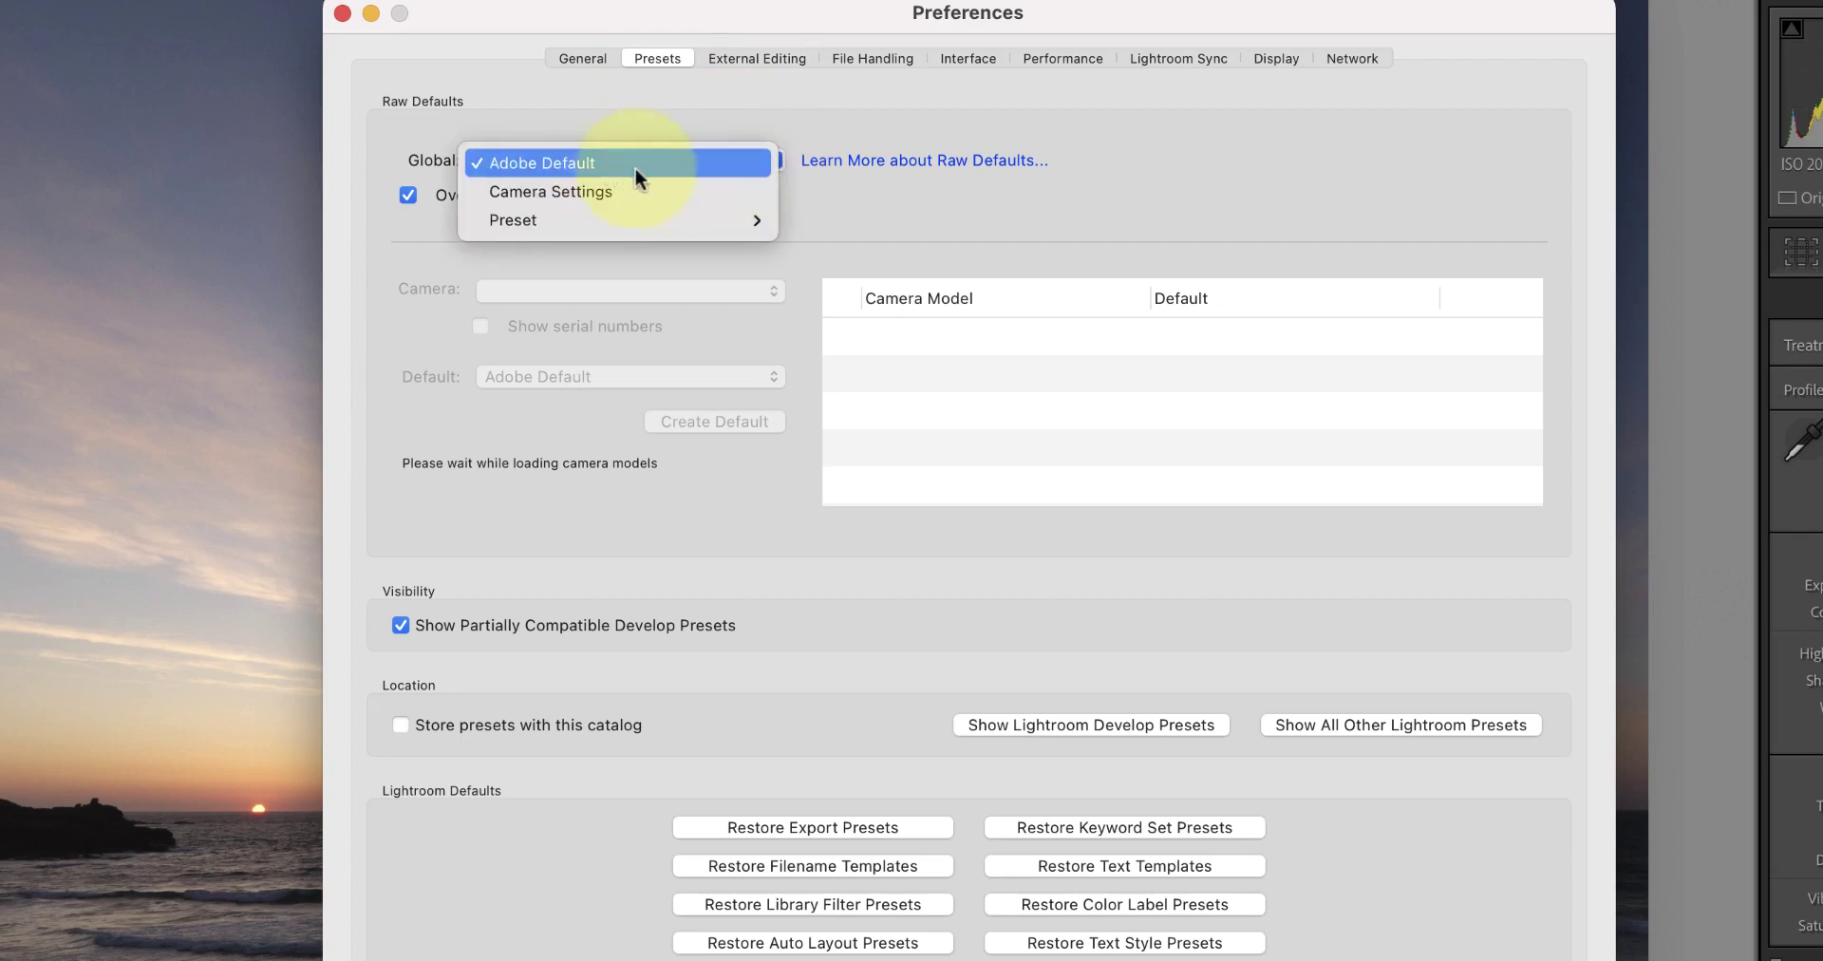
click(590, 191)
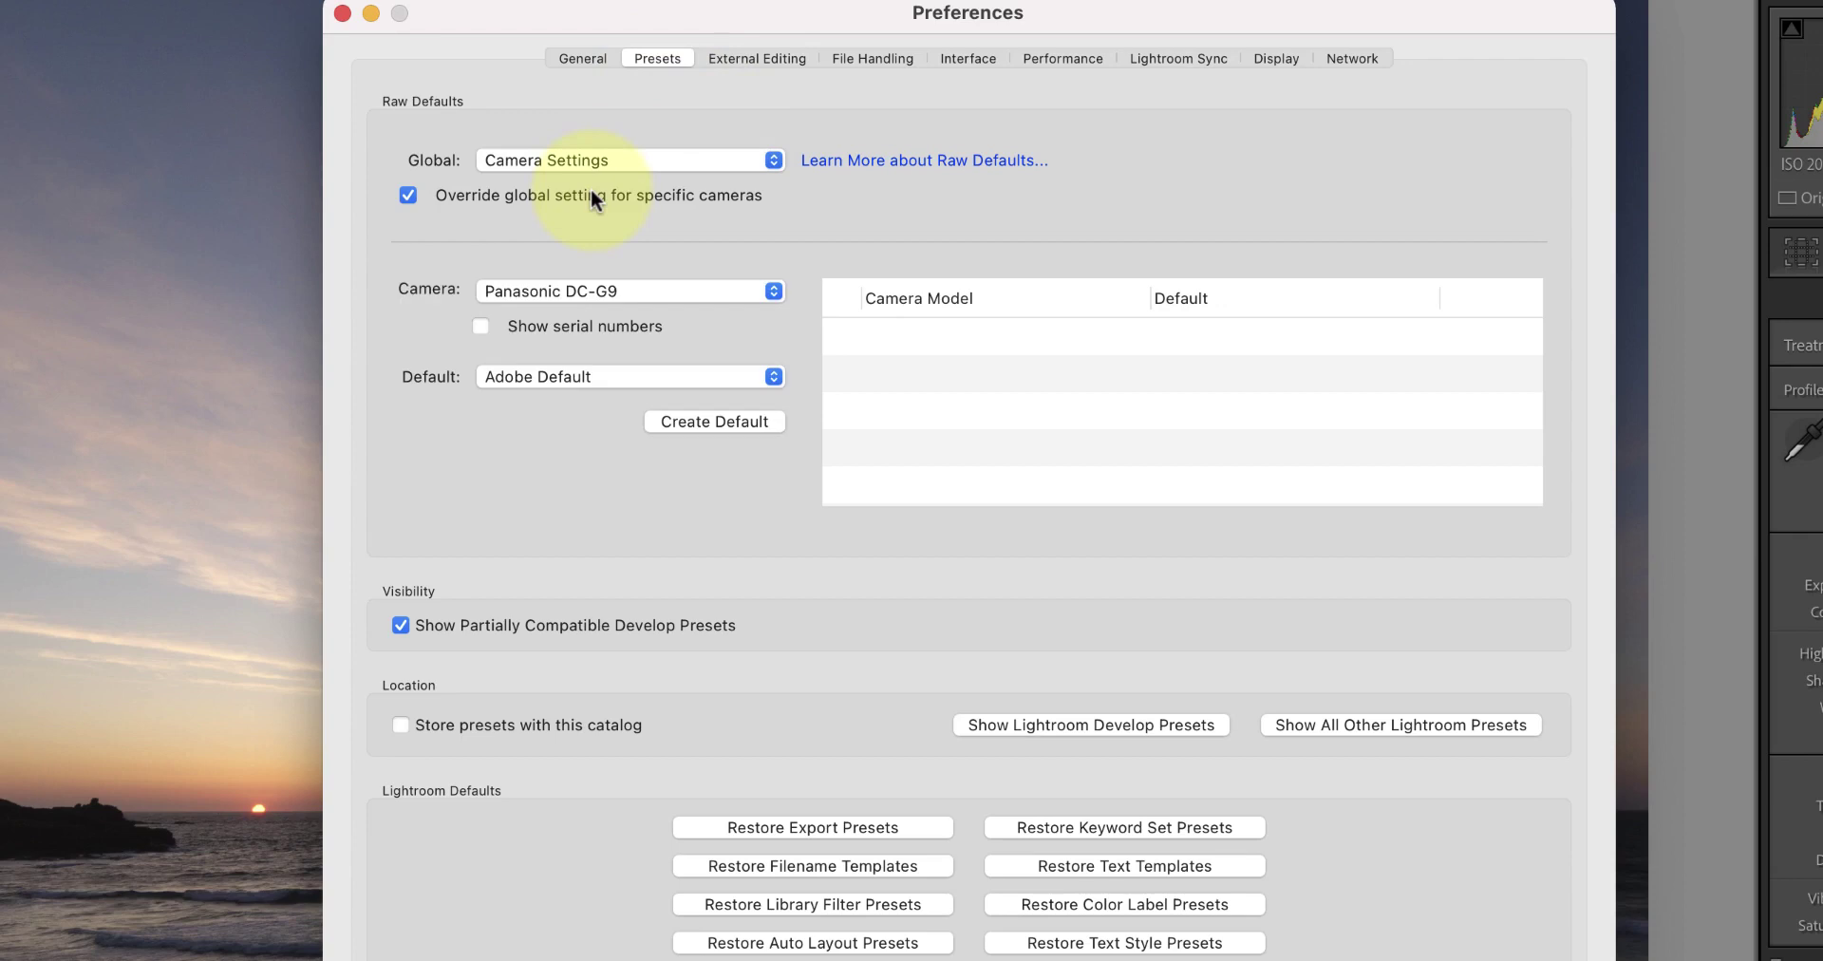
click(404, 201)
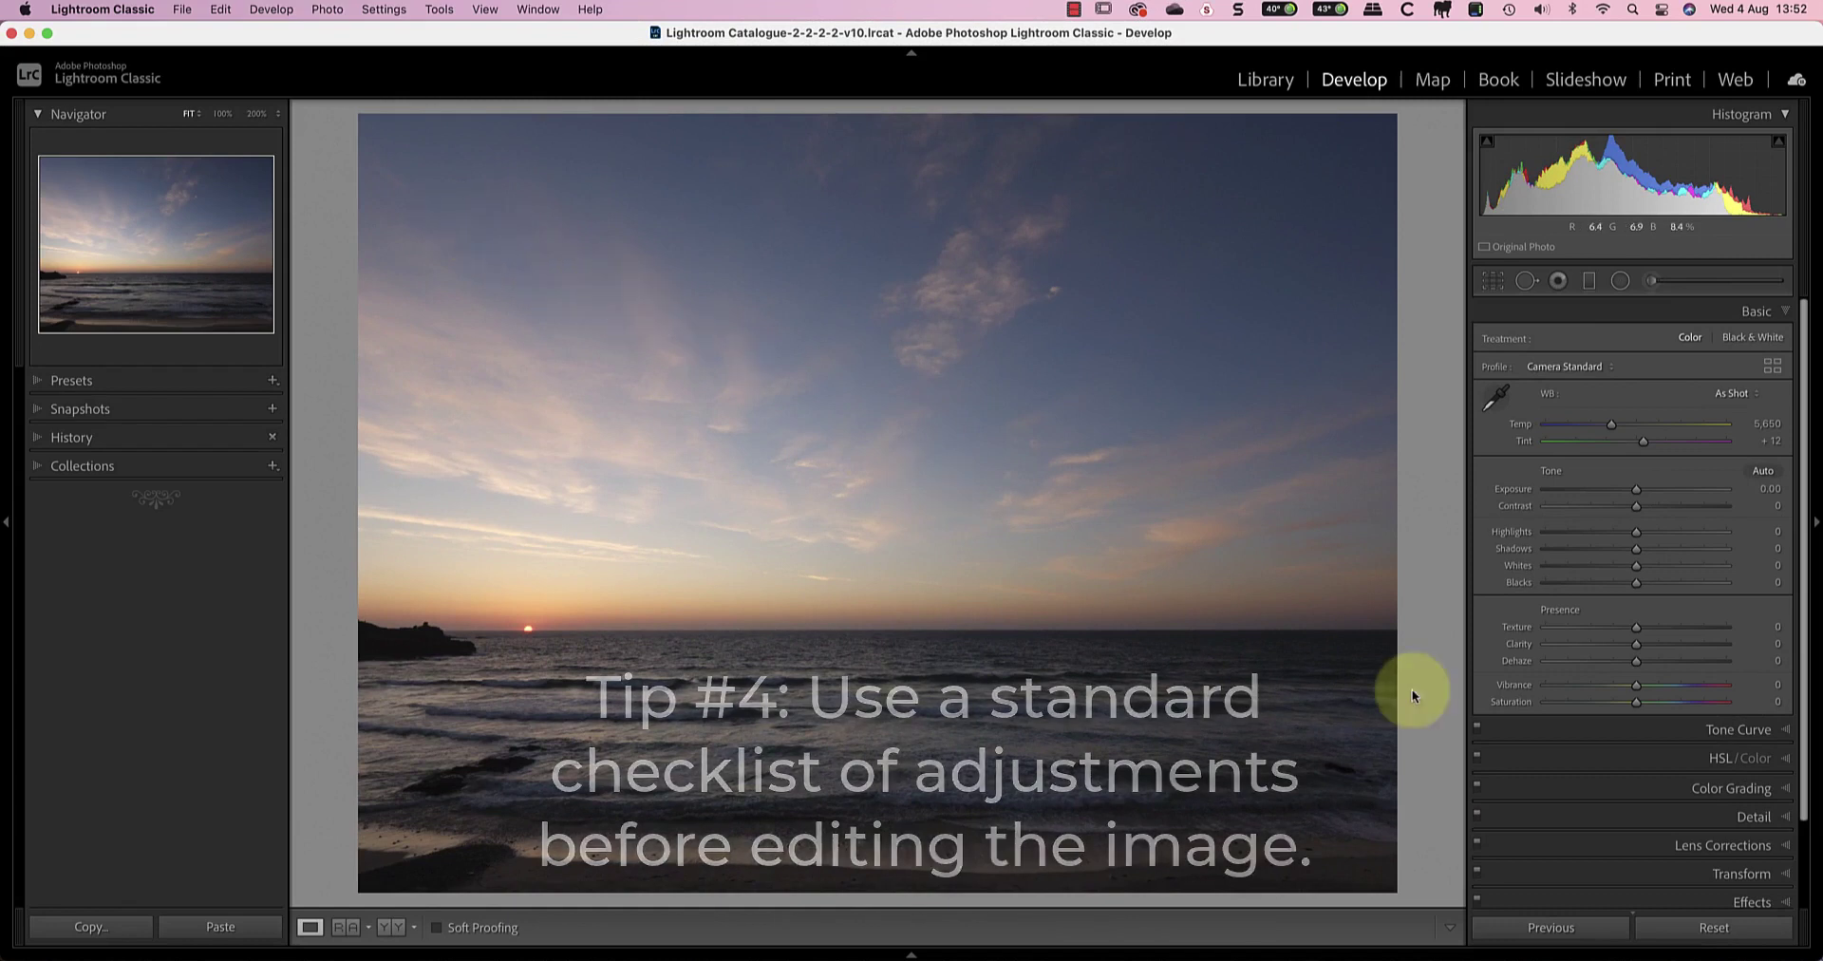
- Enable Remove Chromatic Aberration and Enable Profile Corrections in Lens Corrections
click(1709, 844)
click(1488, 506)
click(1486, 522)
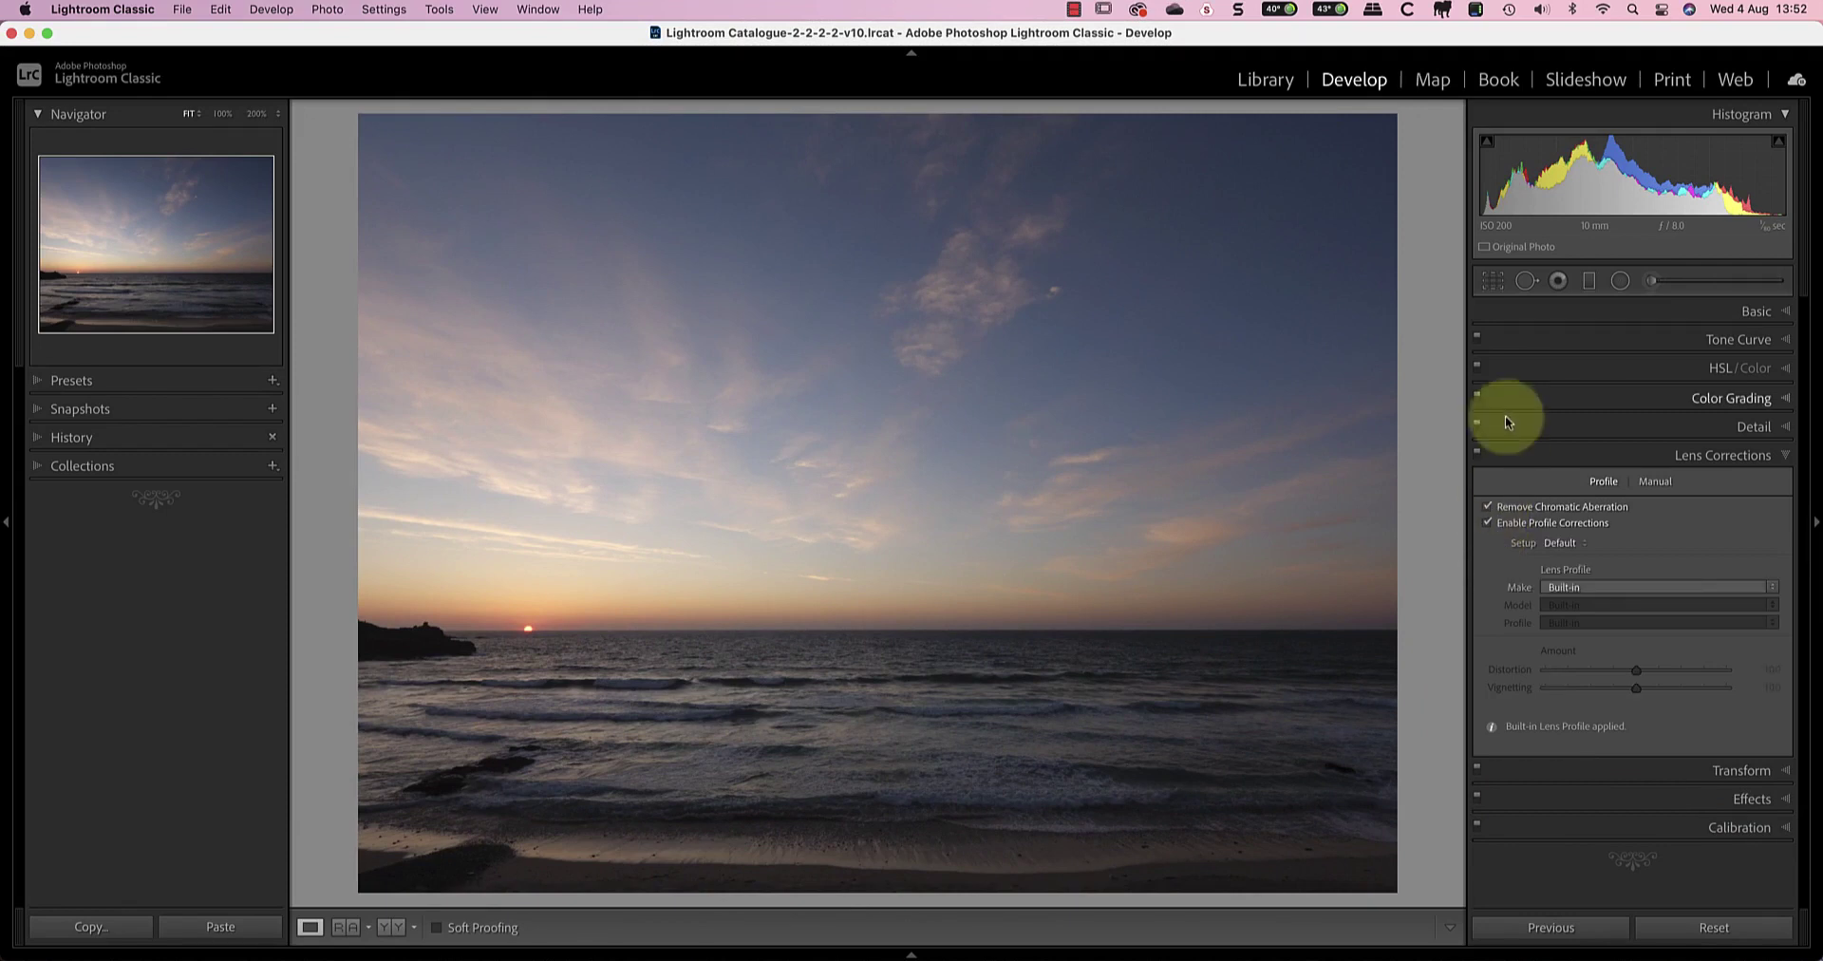
- Straighten the horizon by 0.09° with the crop tool's Angle straightener
click(1493, 281)
click(1492, 388)
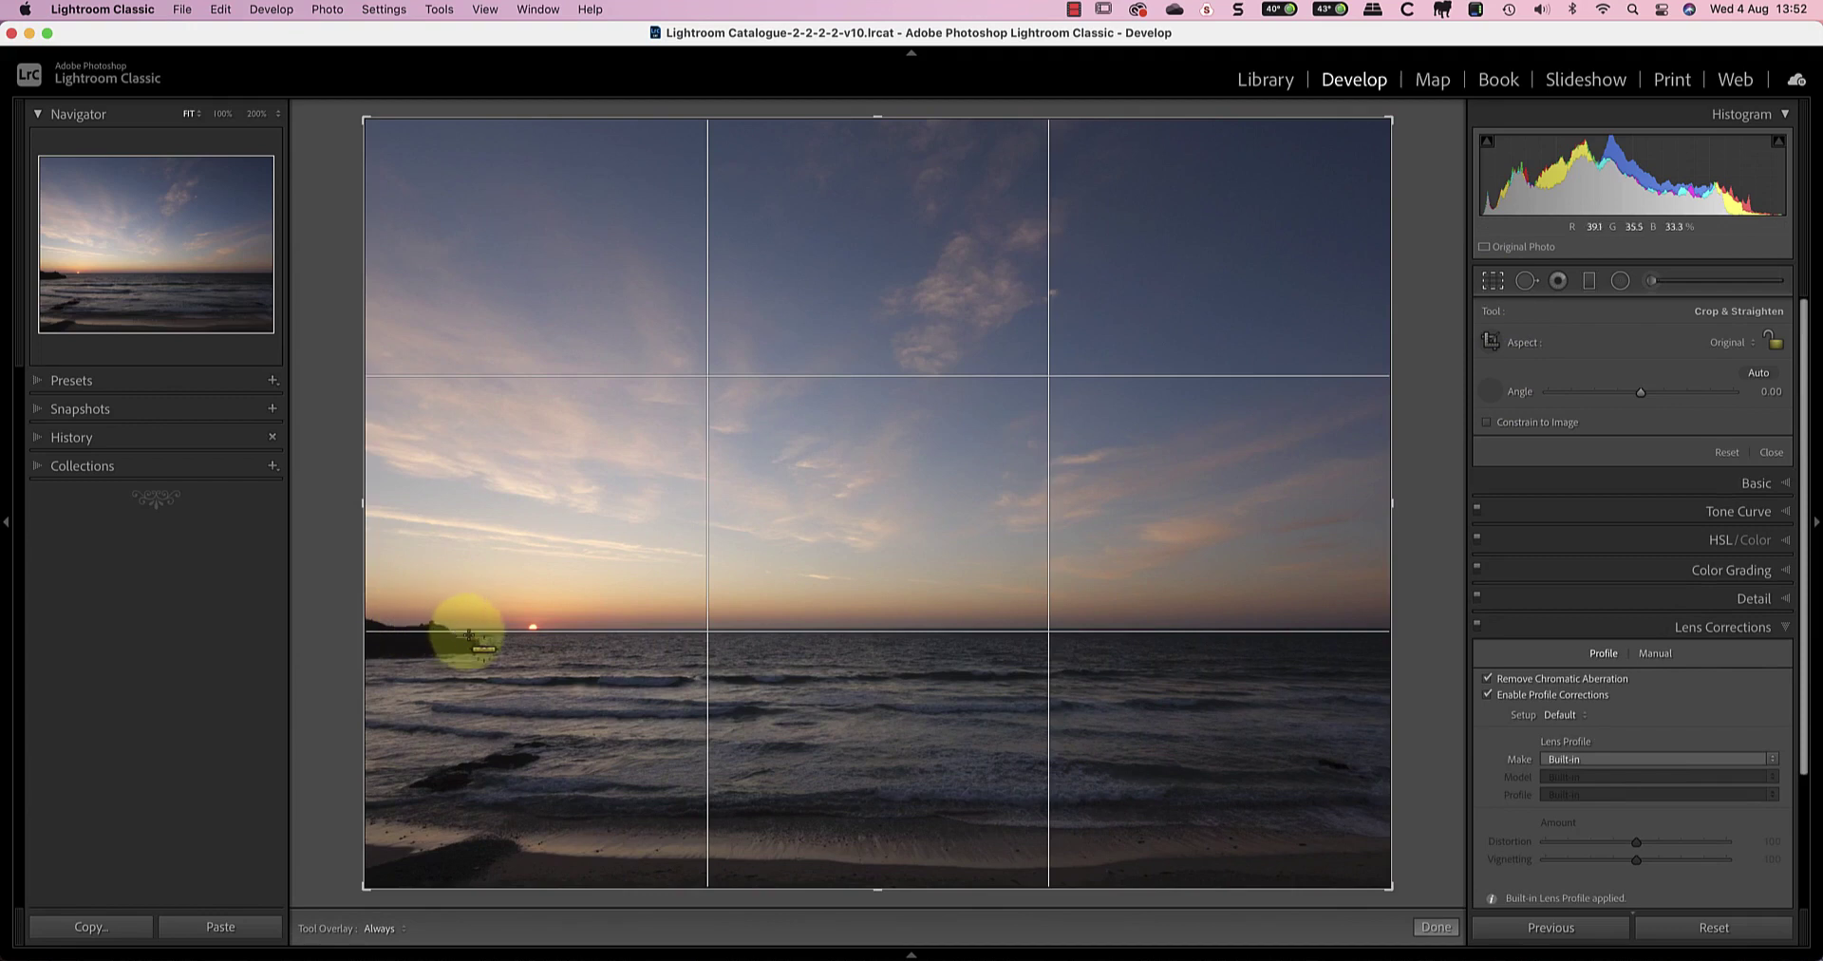
drag(464, 630, 1384, 631)
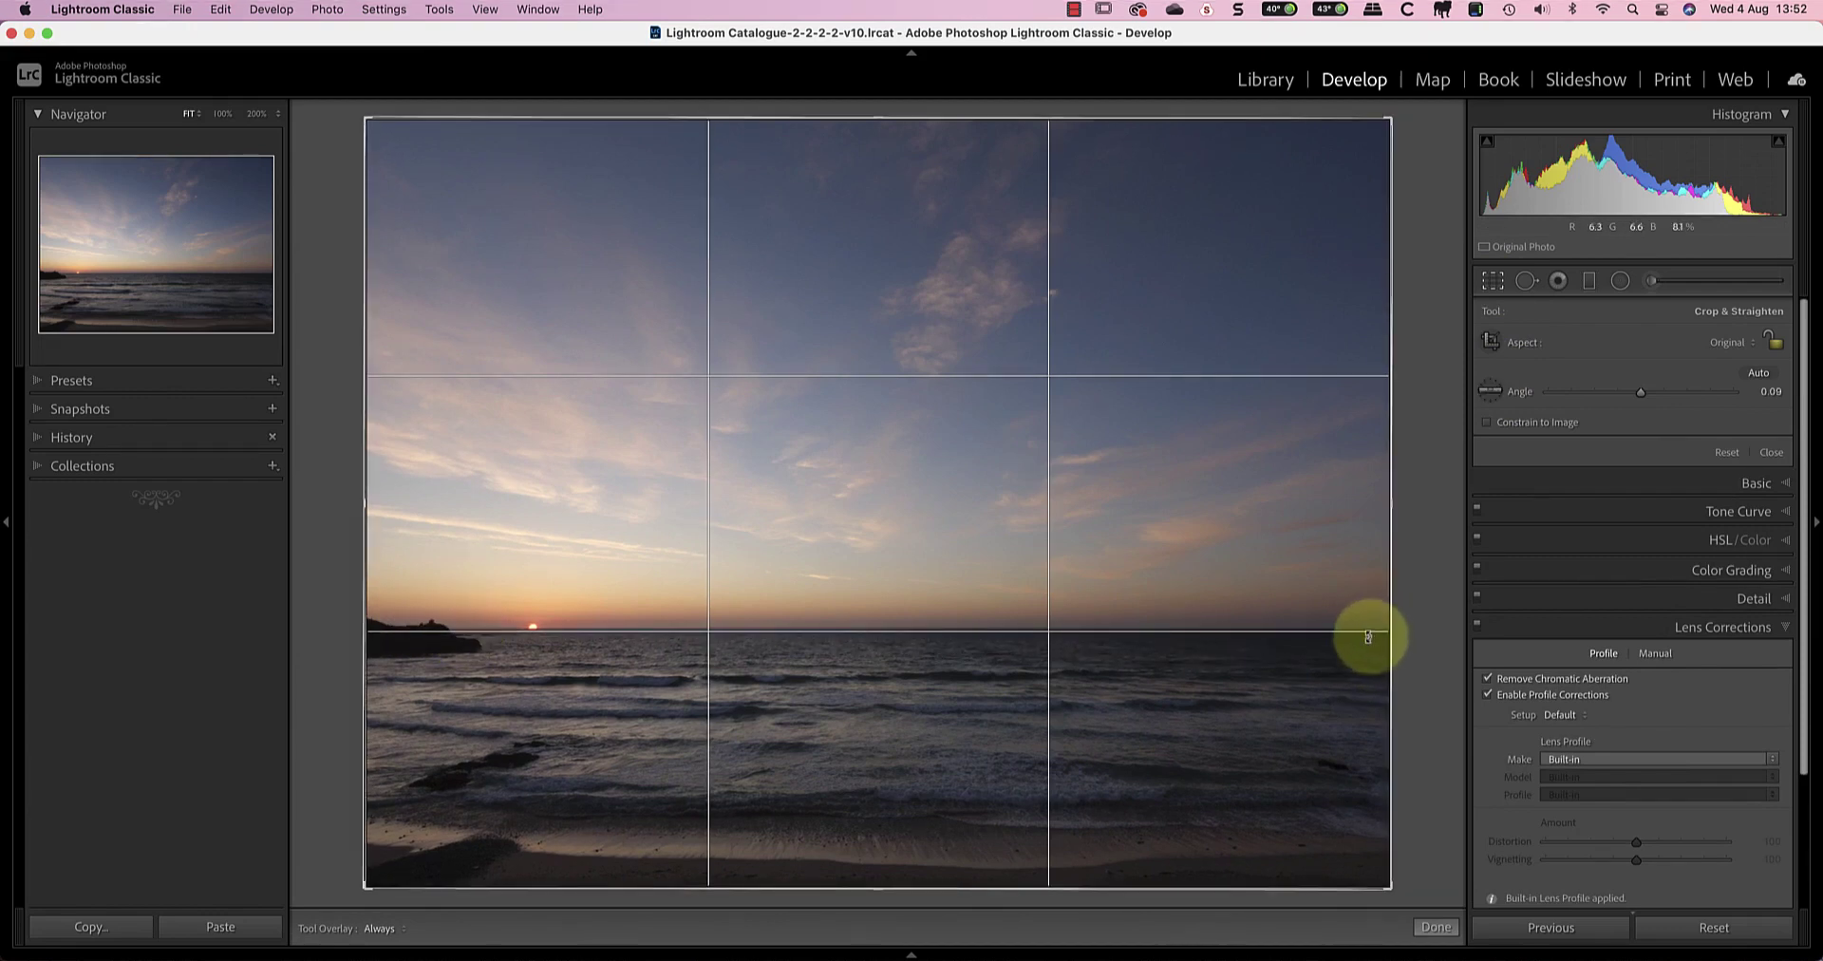
click(1436, 926)
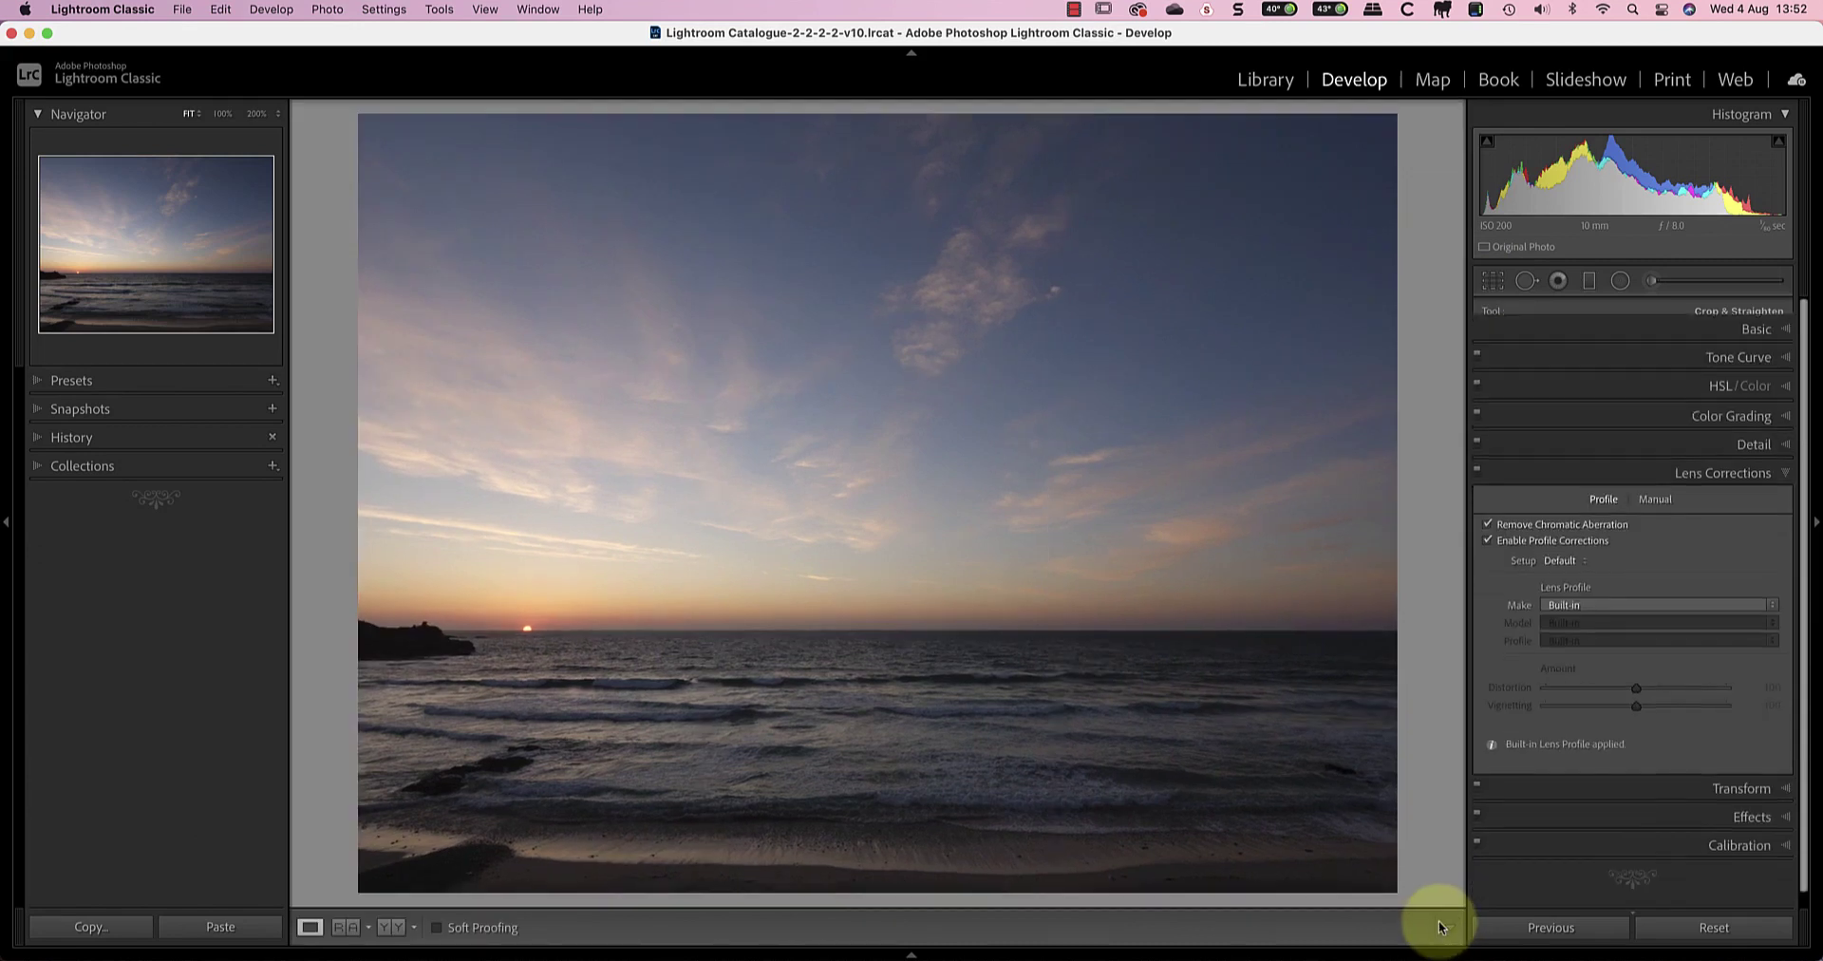
click(1683, 838)
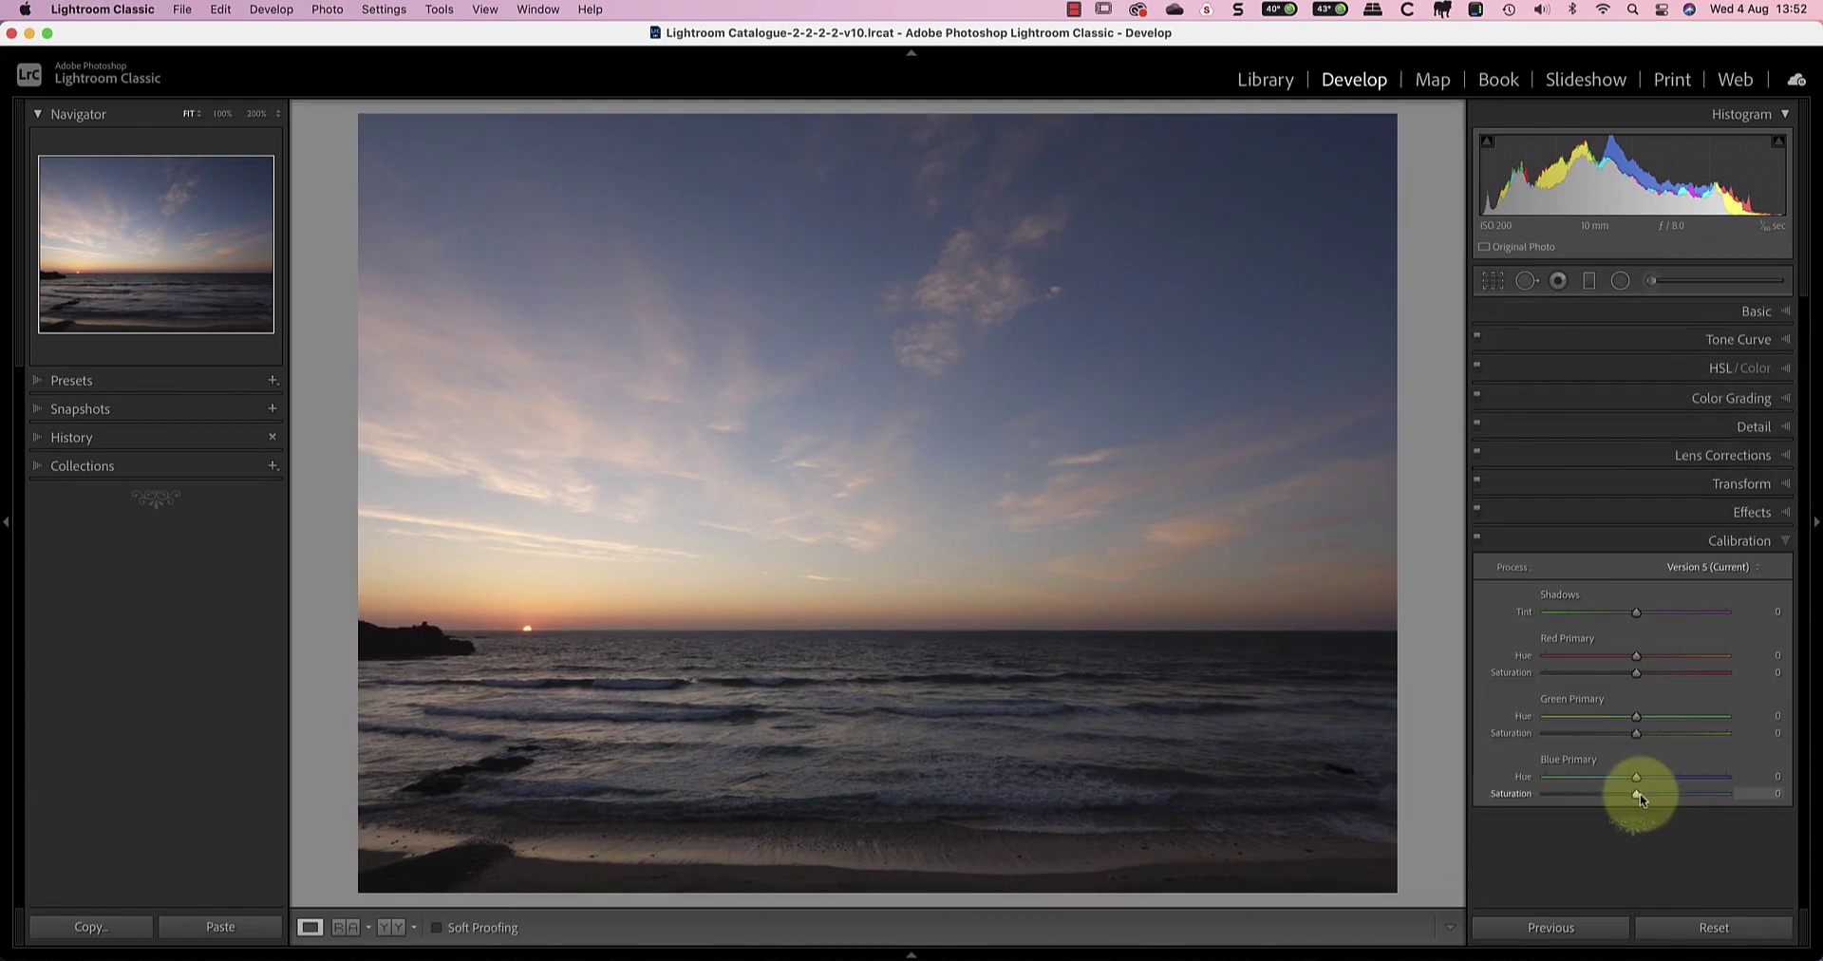
- Raise Calibration Blue Primary saturation to +54
drag(1642, 799, 1682, 795)
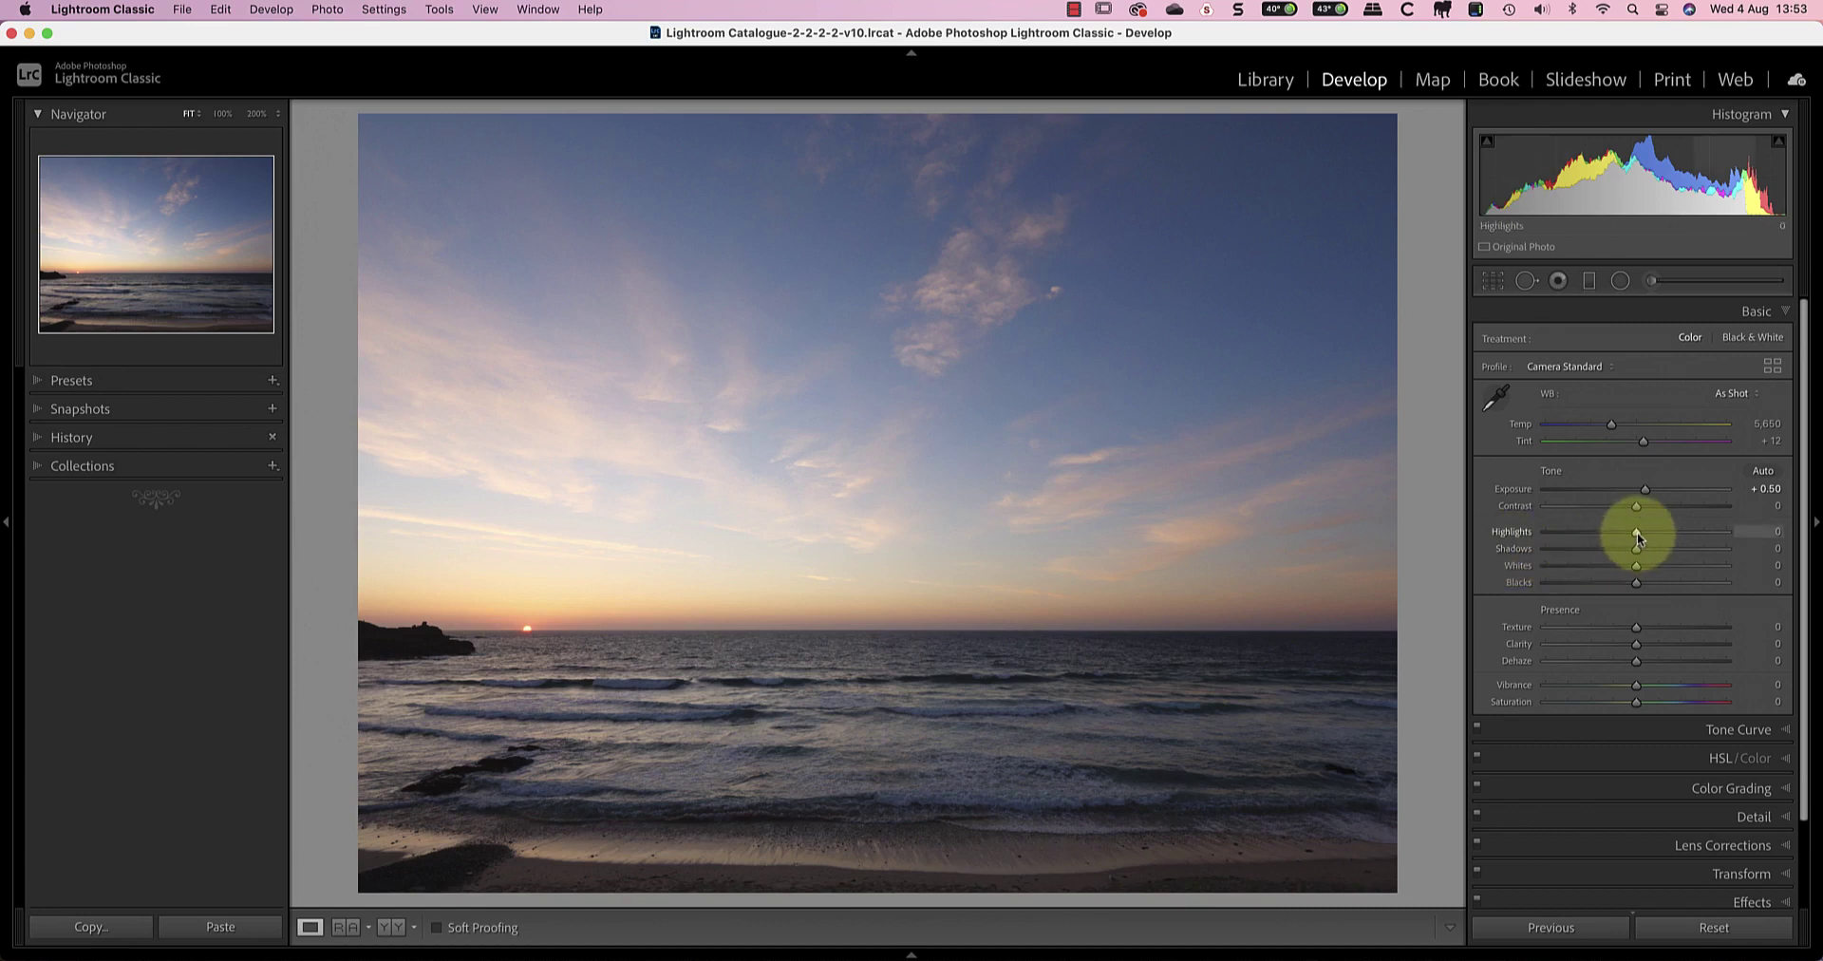
- Try highlights −100 and whites −46, then reset both to zero
drag(1635, 532, 1534, 533)
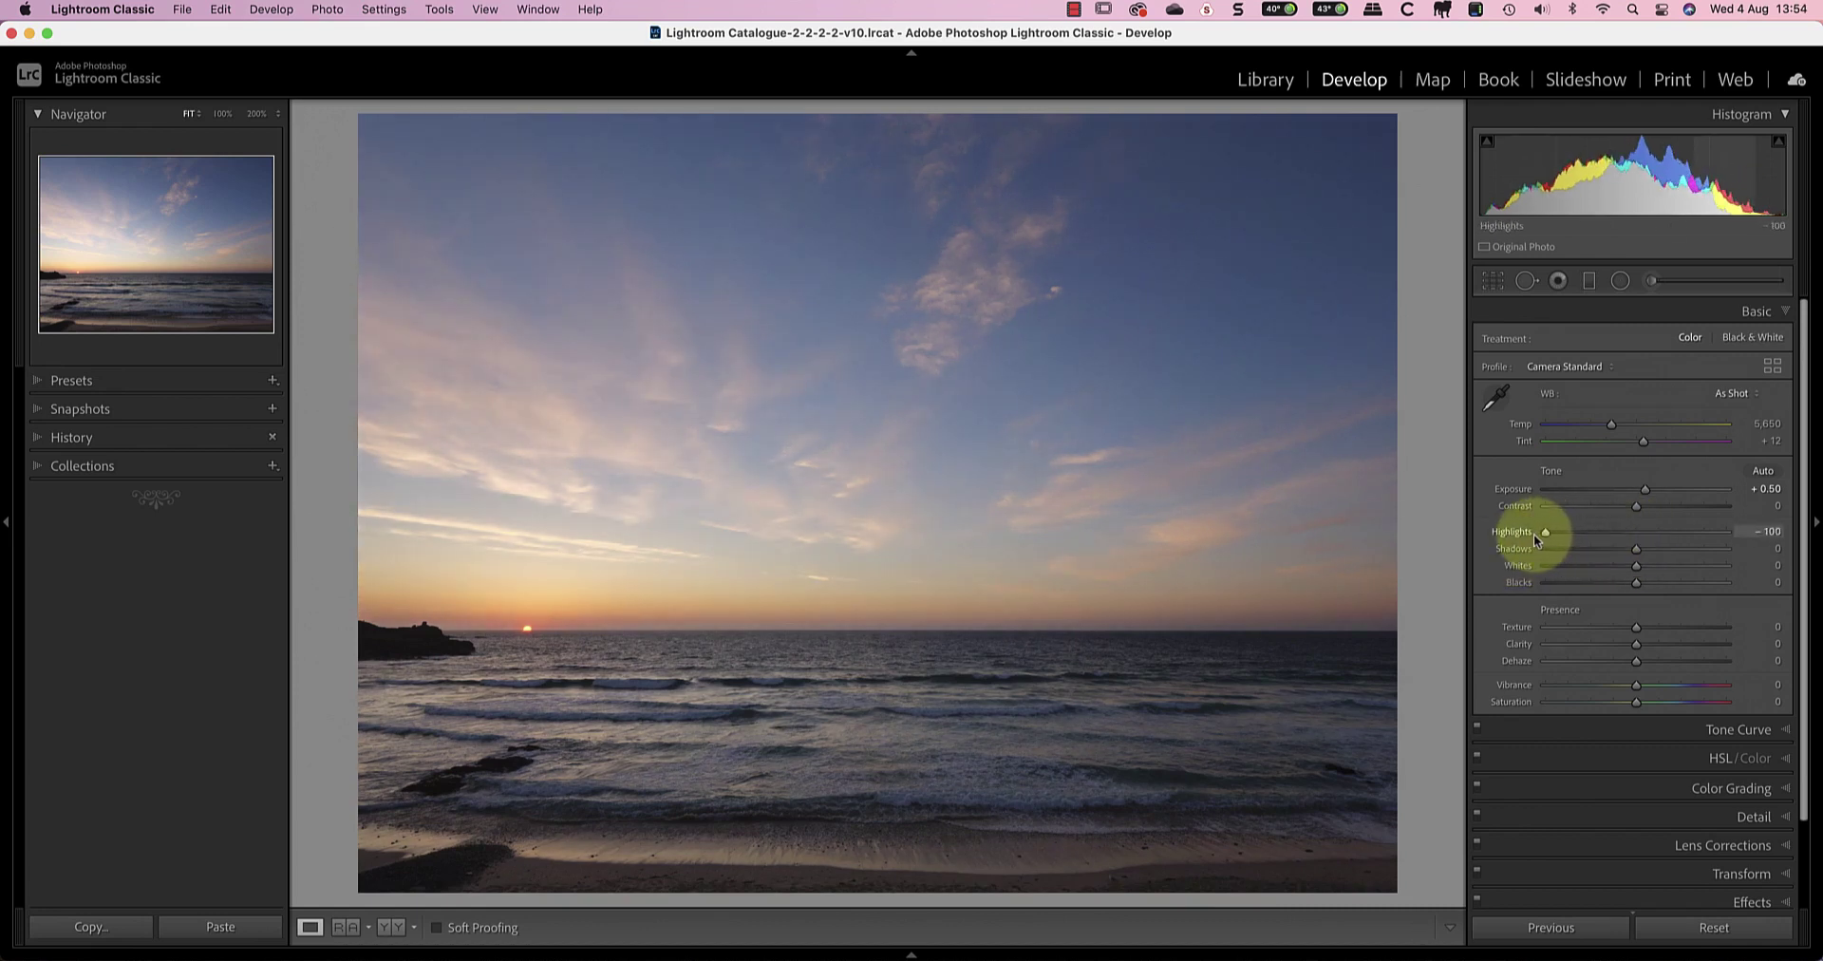
drag(1633, 566, 1574, 573)
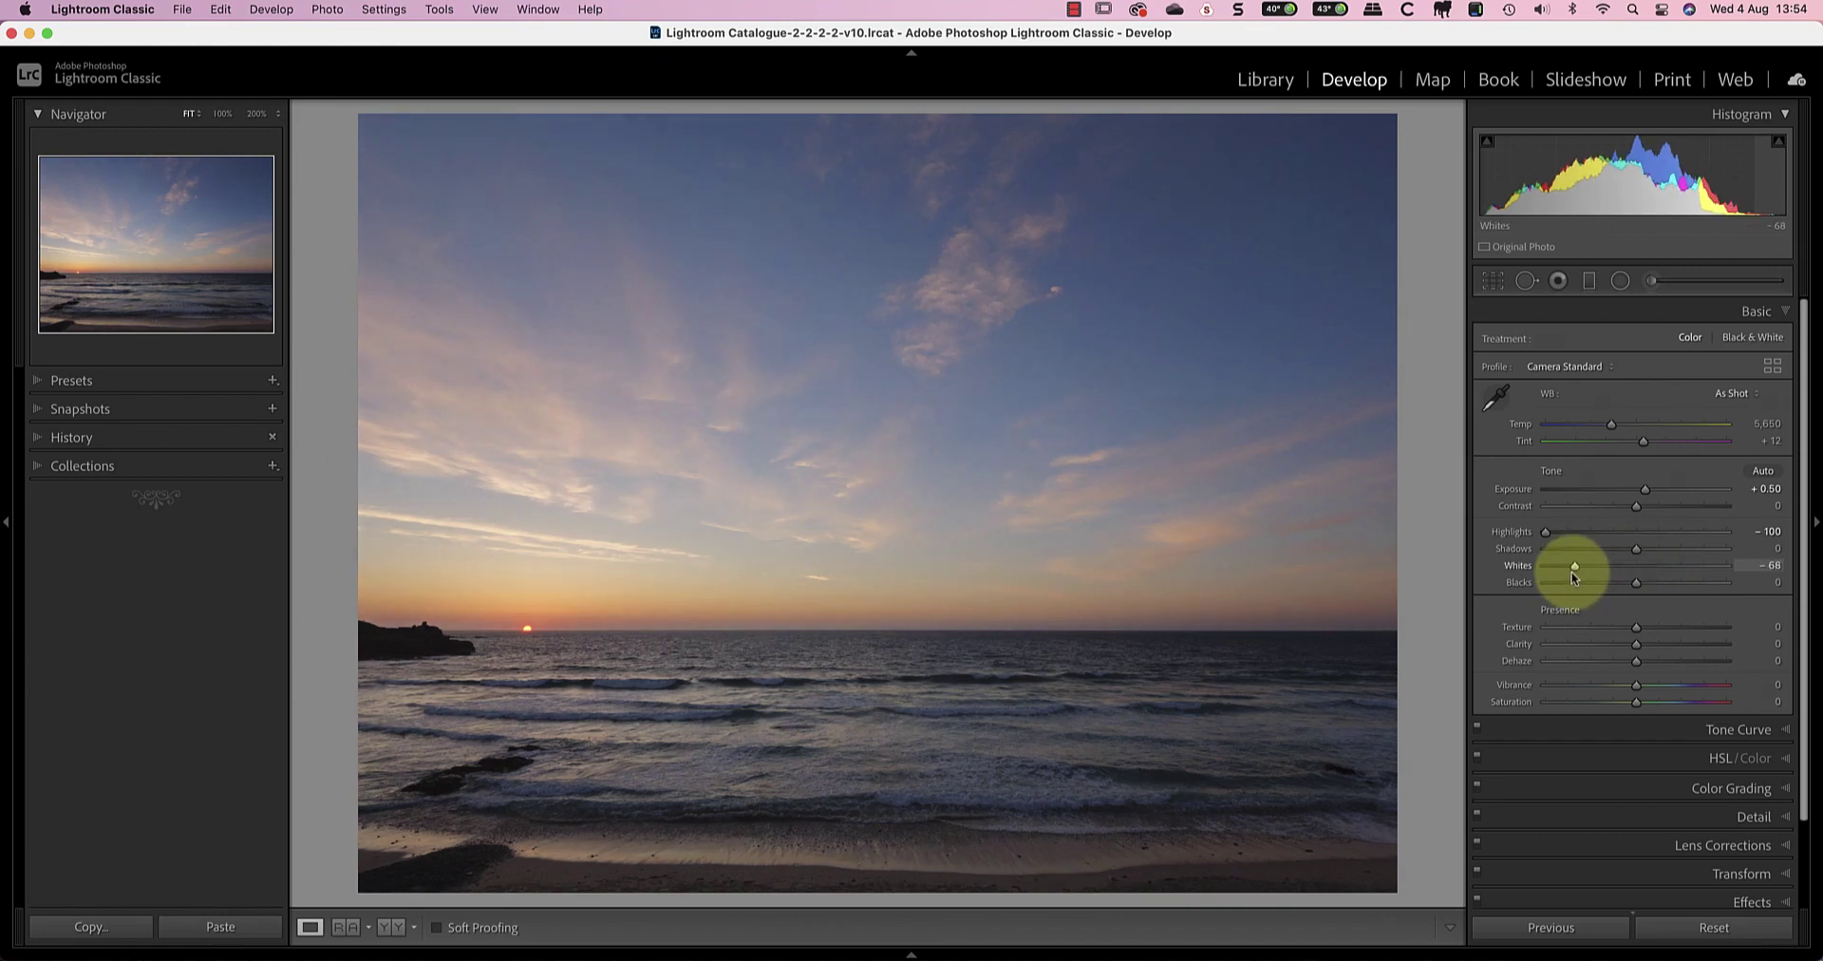
double_click(1528, 567)
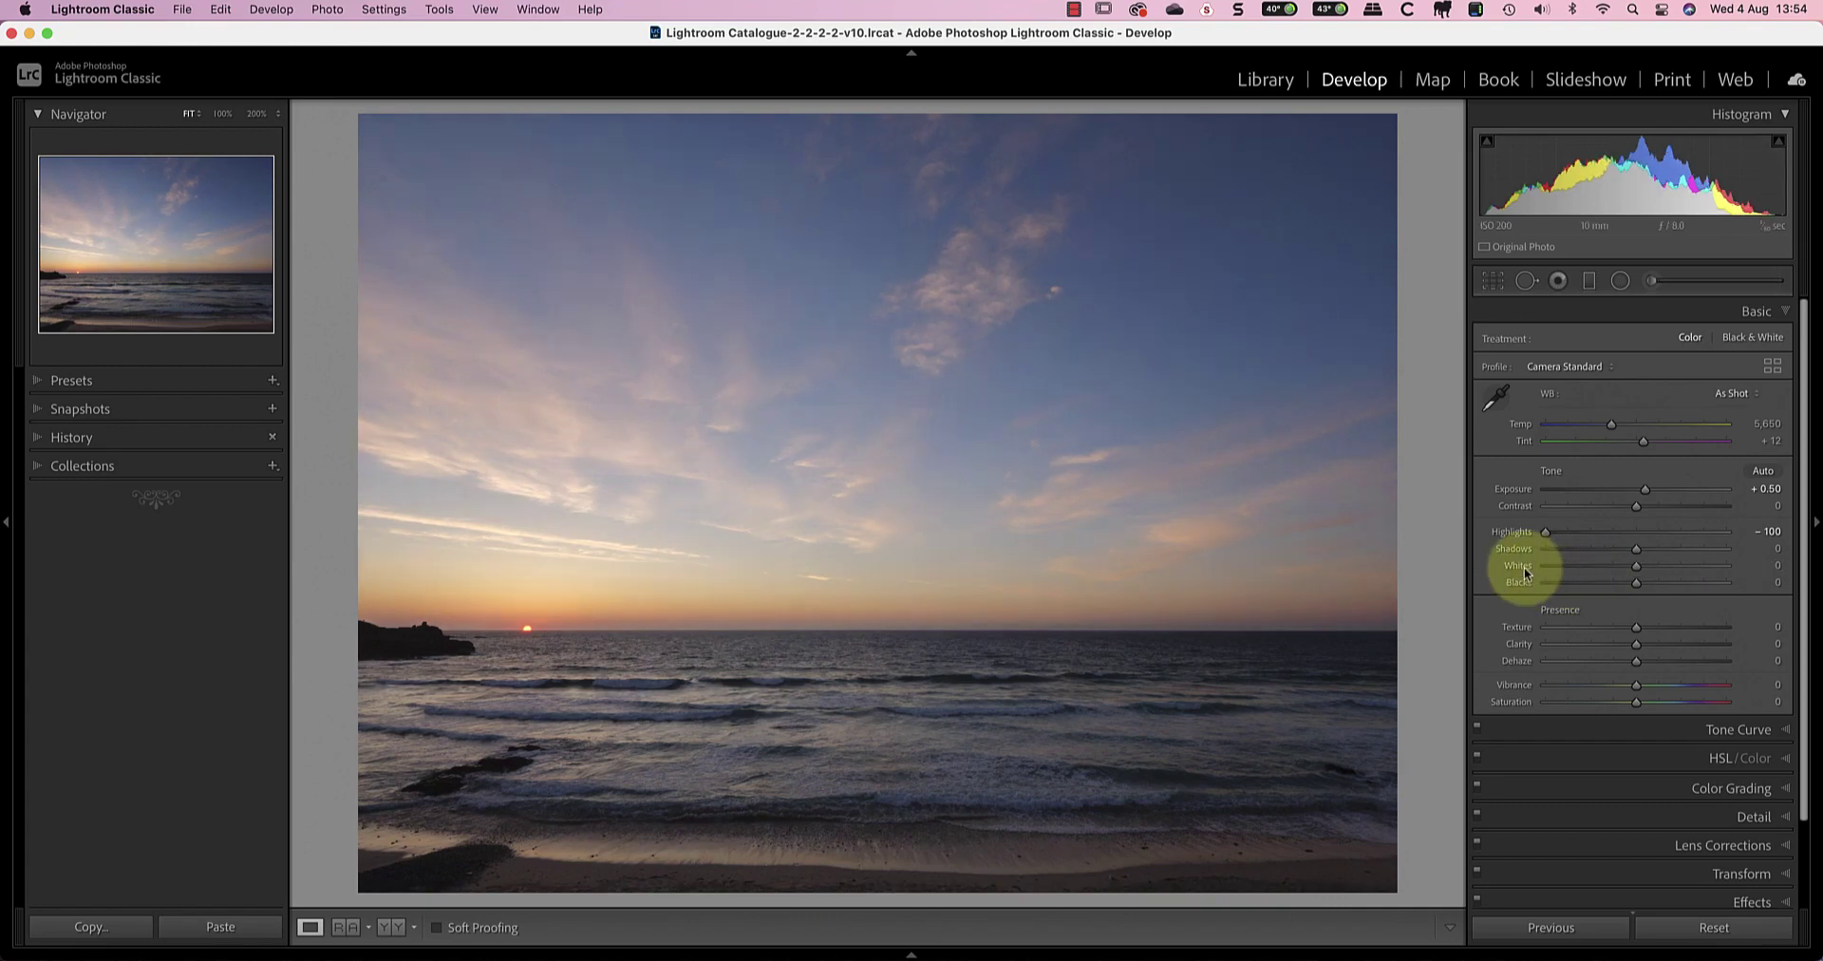
double_click(1507, 531)
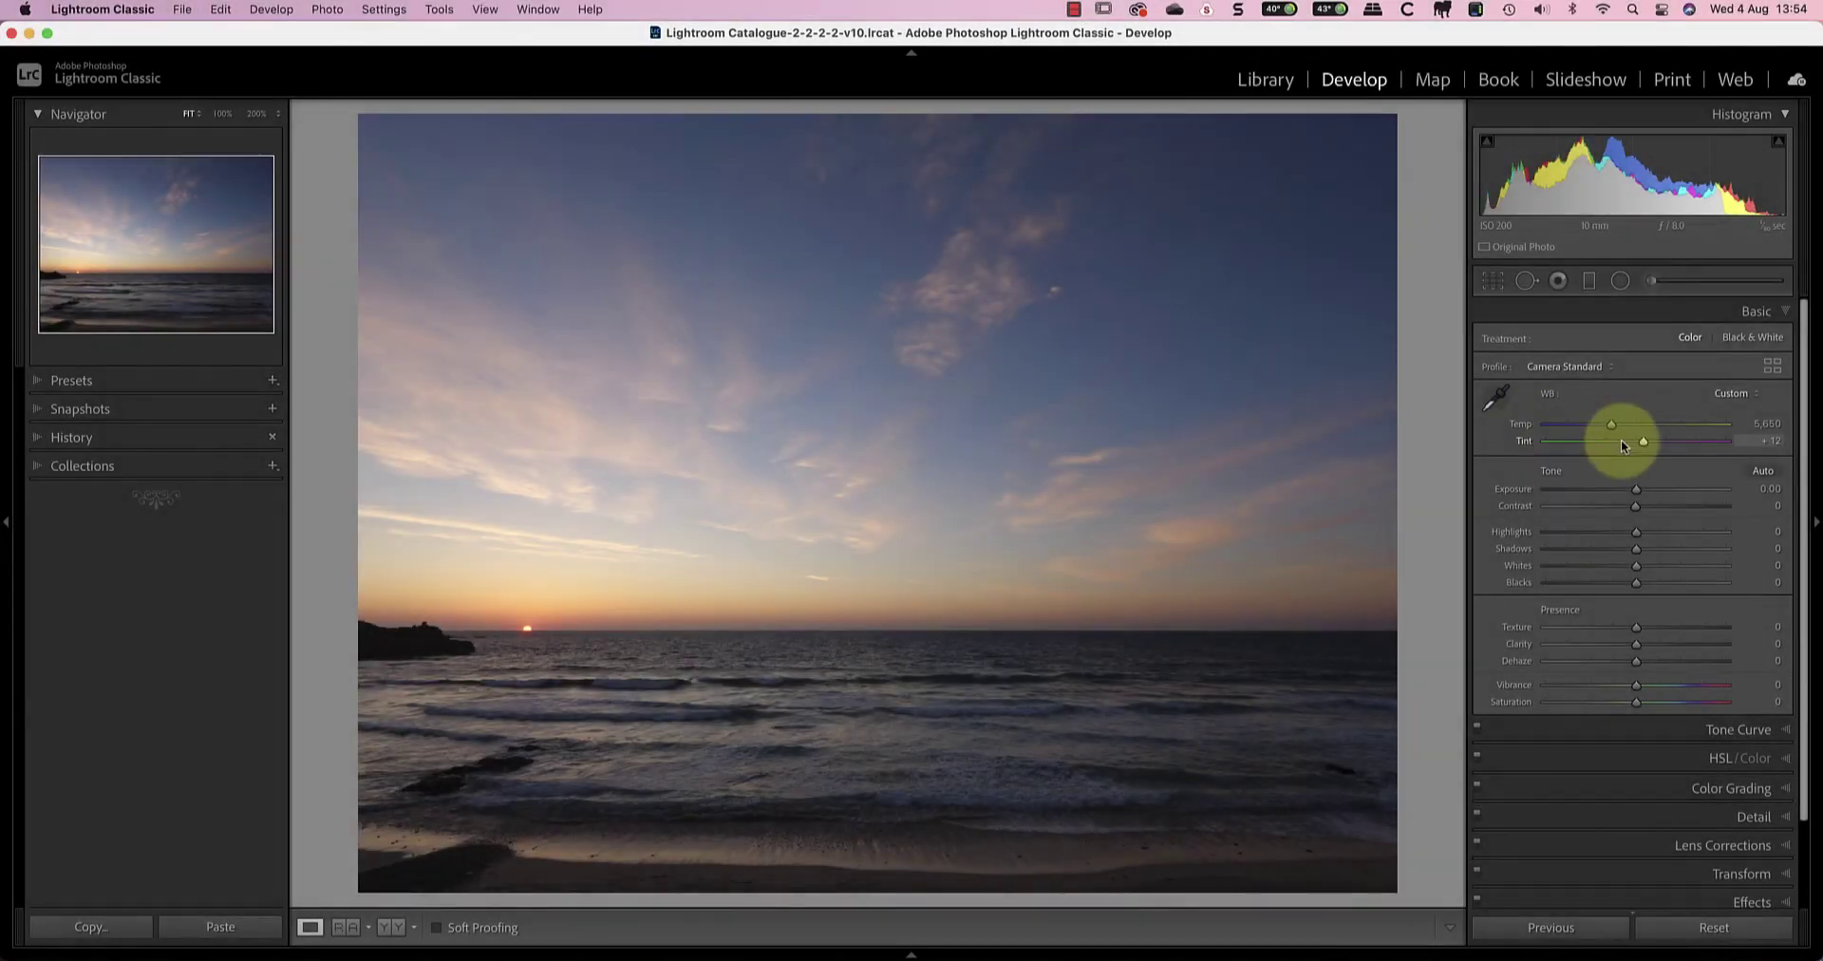
- Set white balance Temp to 6,624 and Exposure to +0.60
drag(1611, 432, 1631, 429)
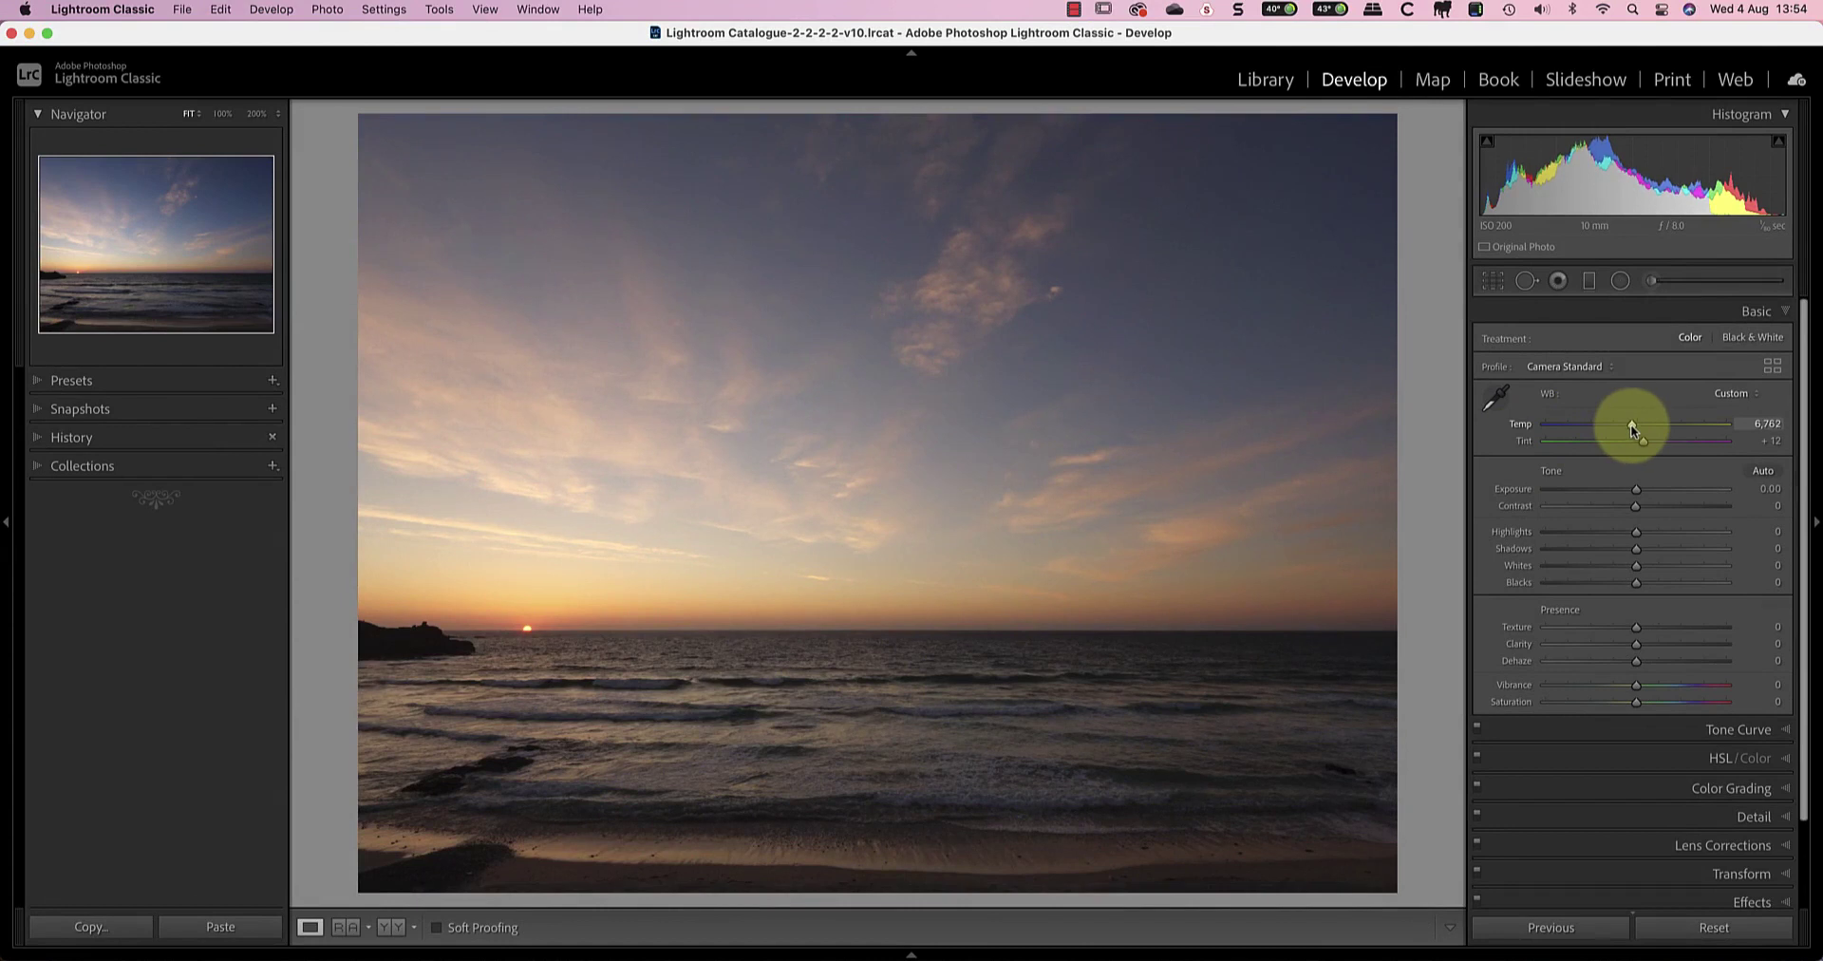
drag(1631, 424, 1628, 424)
drag(1636, 488, 1649, 488)
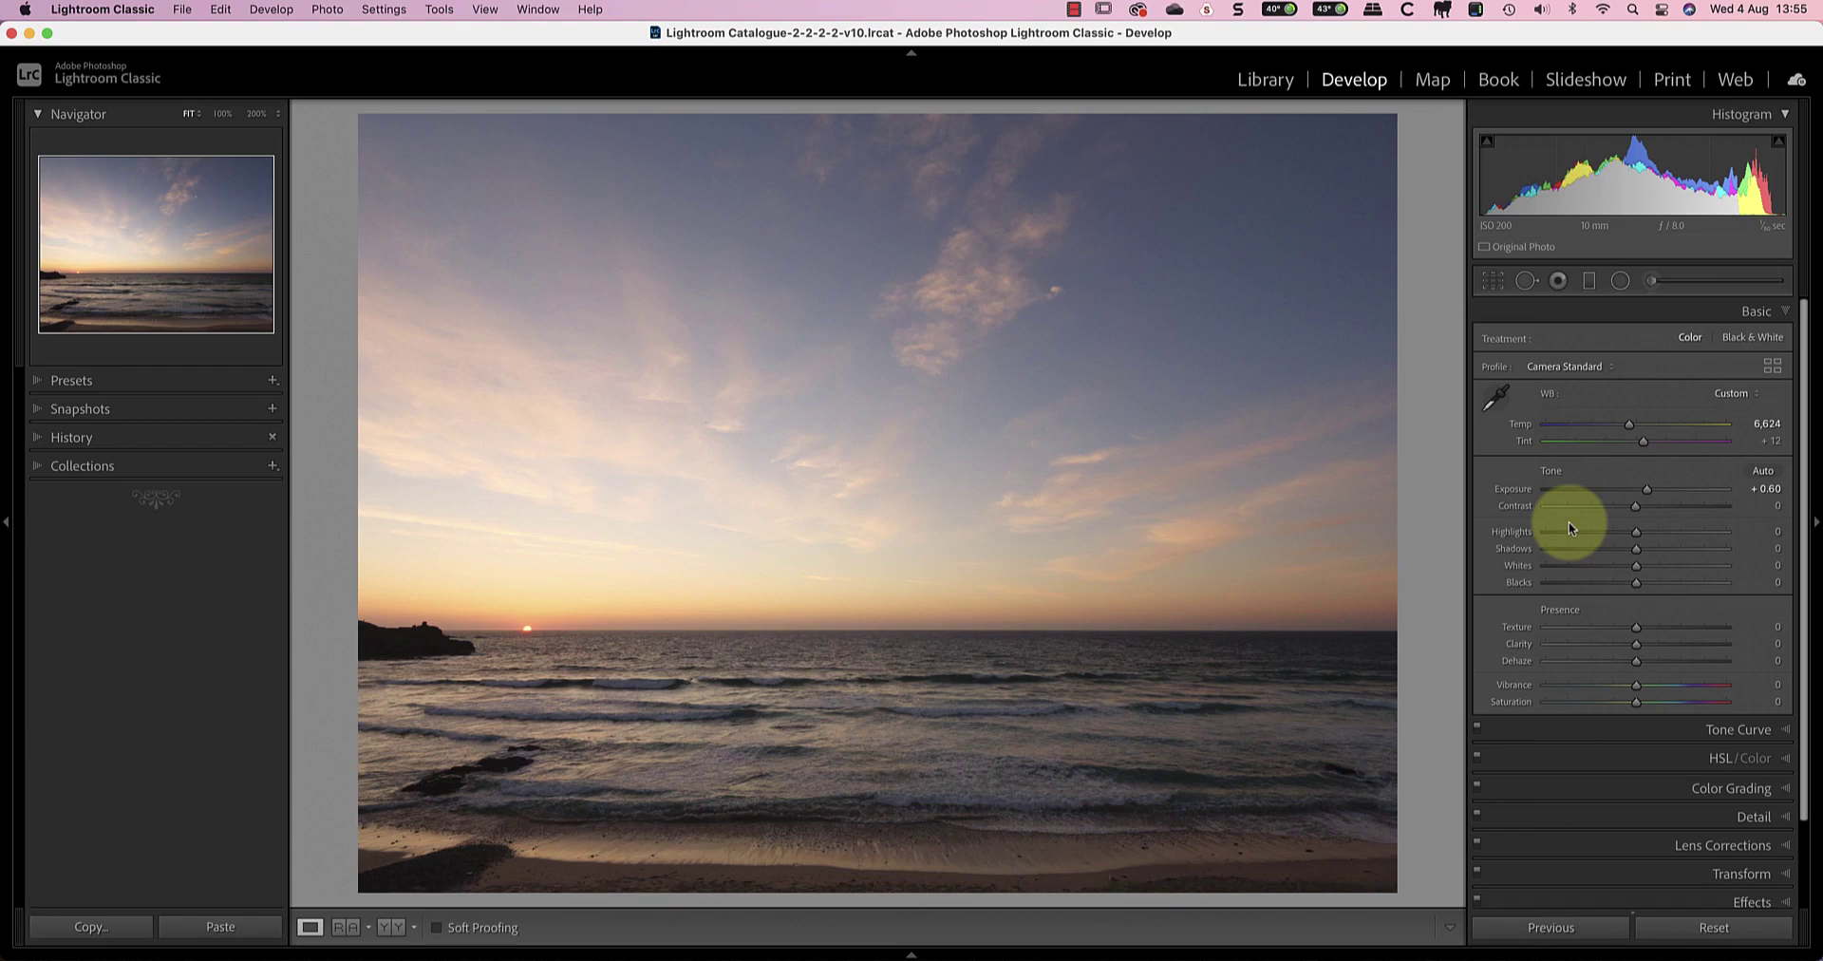
- Add a sky-to-horizon graduated filter with exposure −0.21, highlights −70, whites 15, dehaze 15
click(1588, 281)
drag(847, 616, 845, 646)
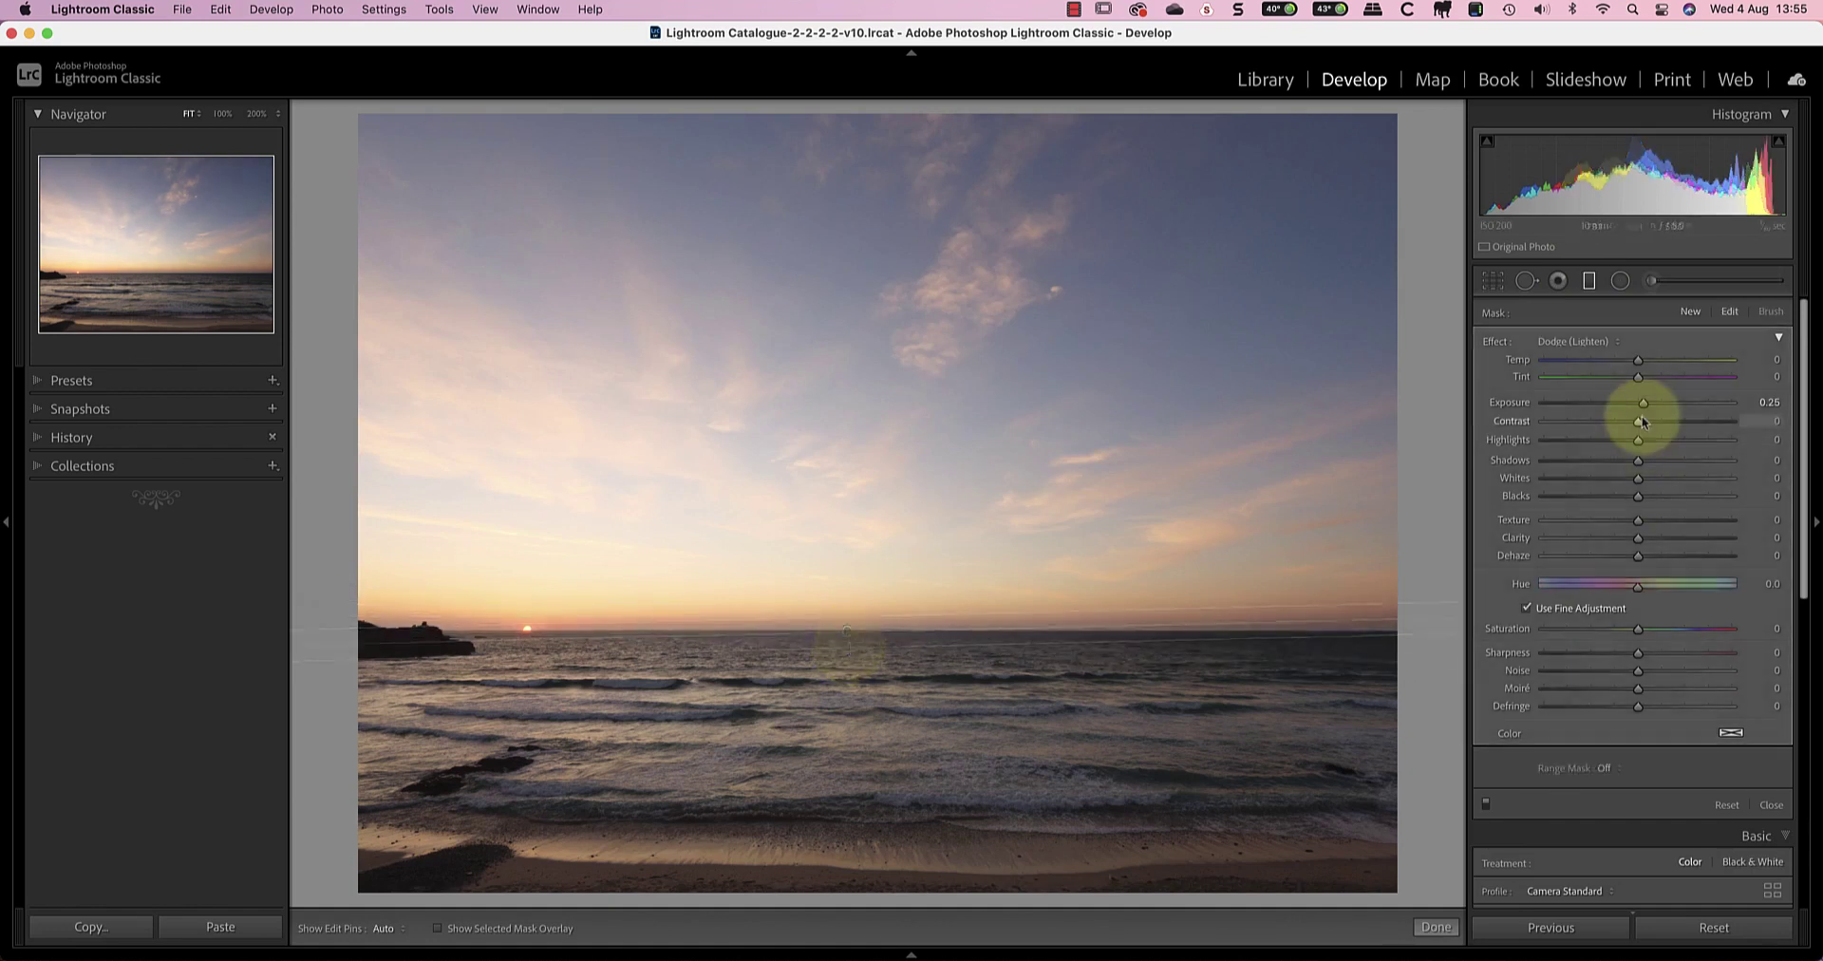
mouse_move(1643, 406)
mouse_down()
mouse_move(1615, 438)
mouse_move(1574, 442)
mouse_up()
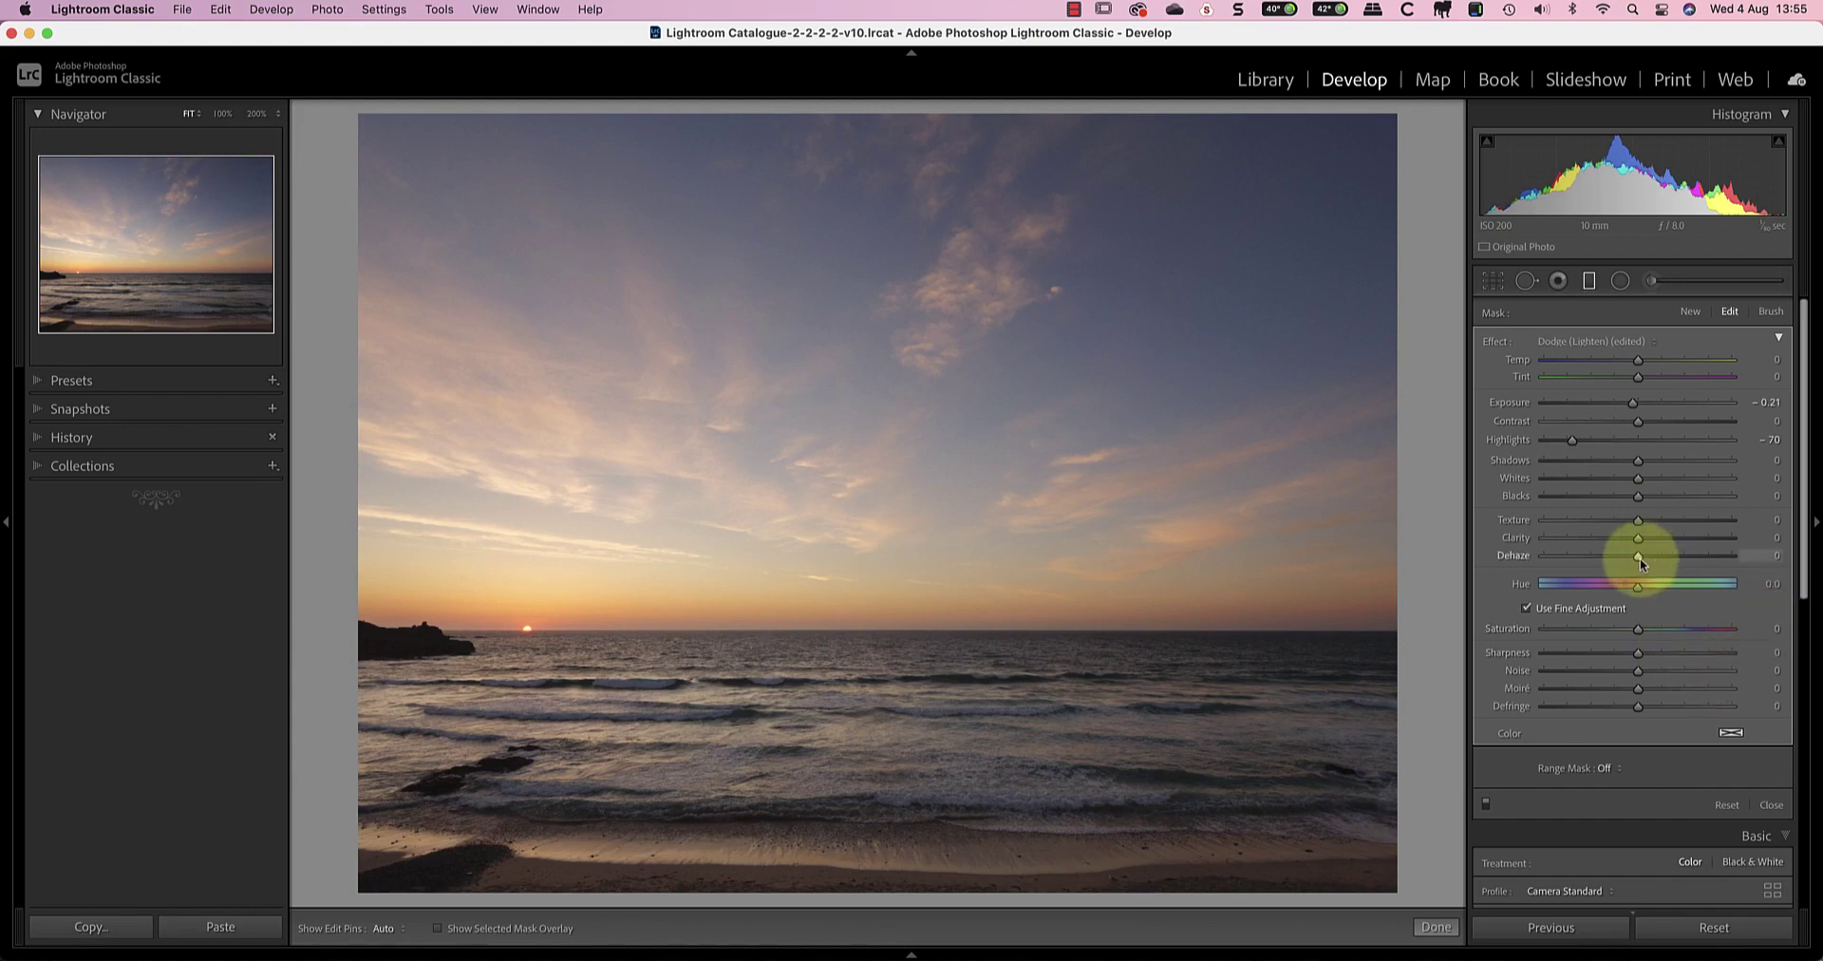
drag(1639, 560, 1666, 558)
drag(1639, 478, 1654, 480)
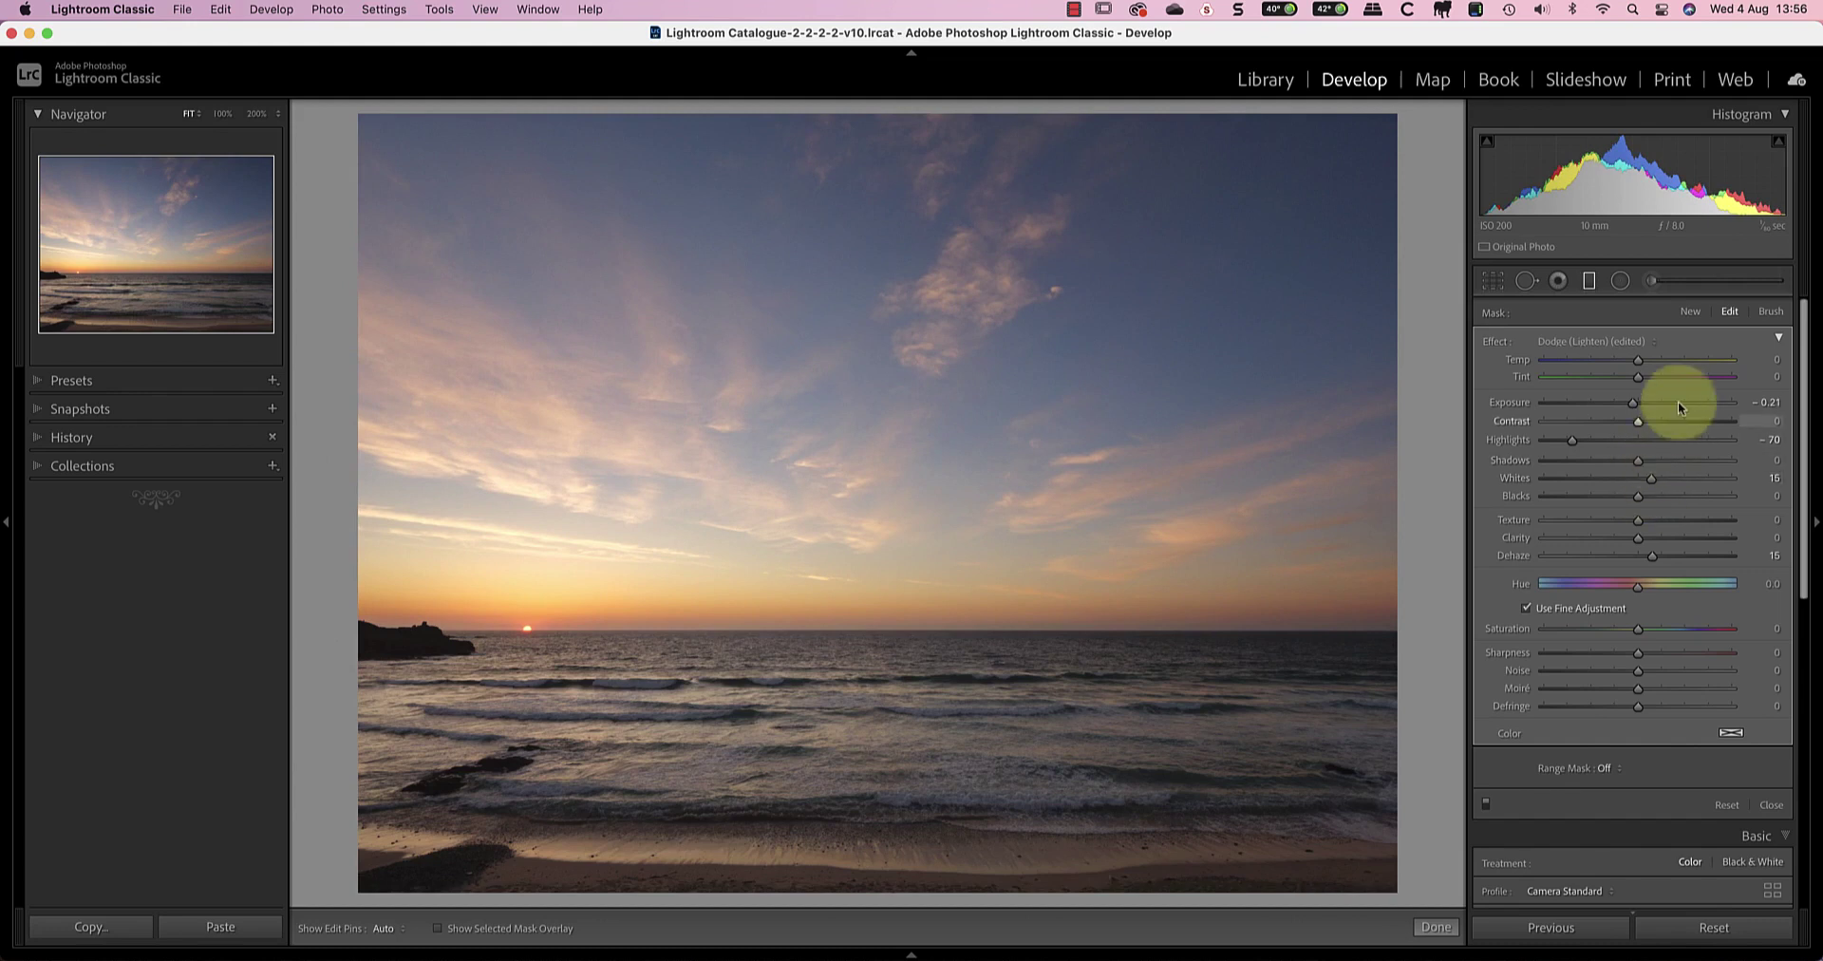
- Add a new bottom-to-horizon filter with exposure 0.20, highlights 40, whites 40, temp 15
click(1690, 314)
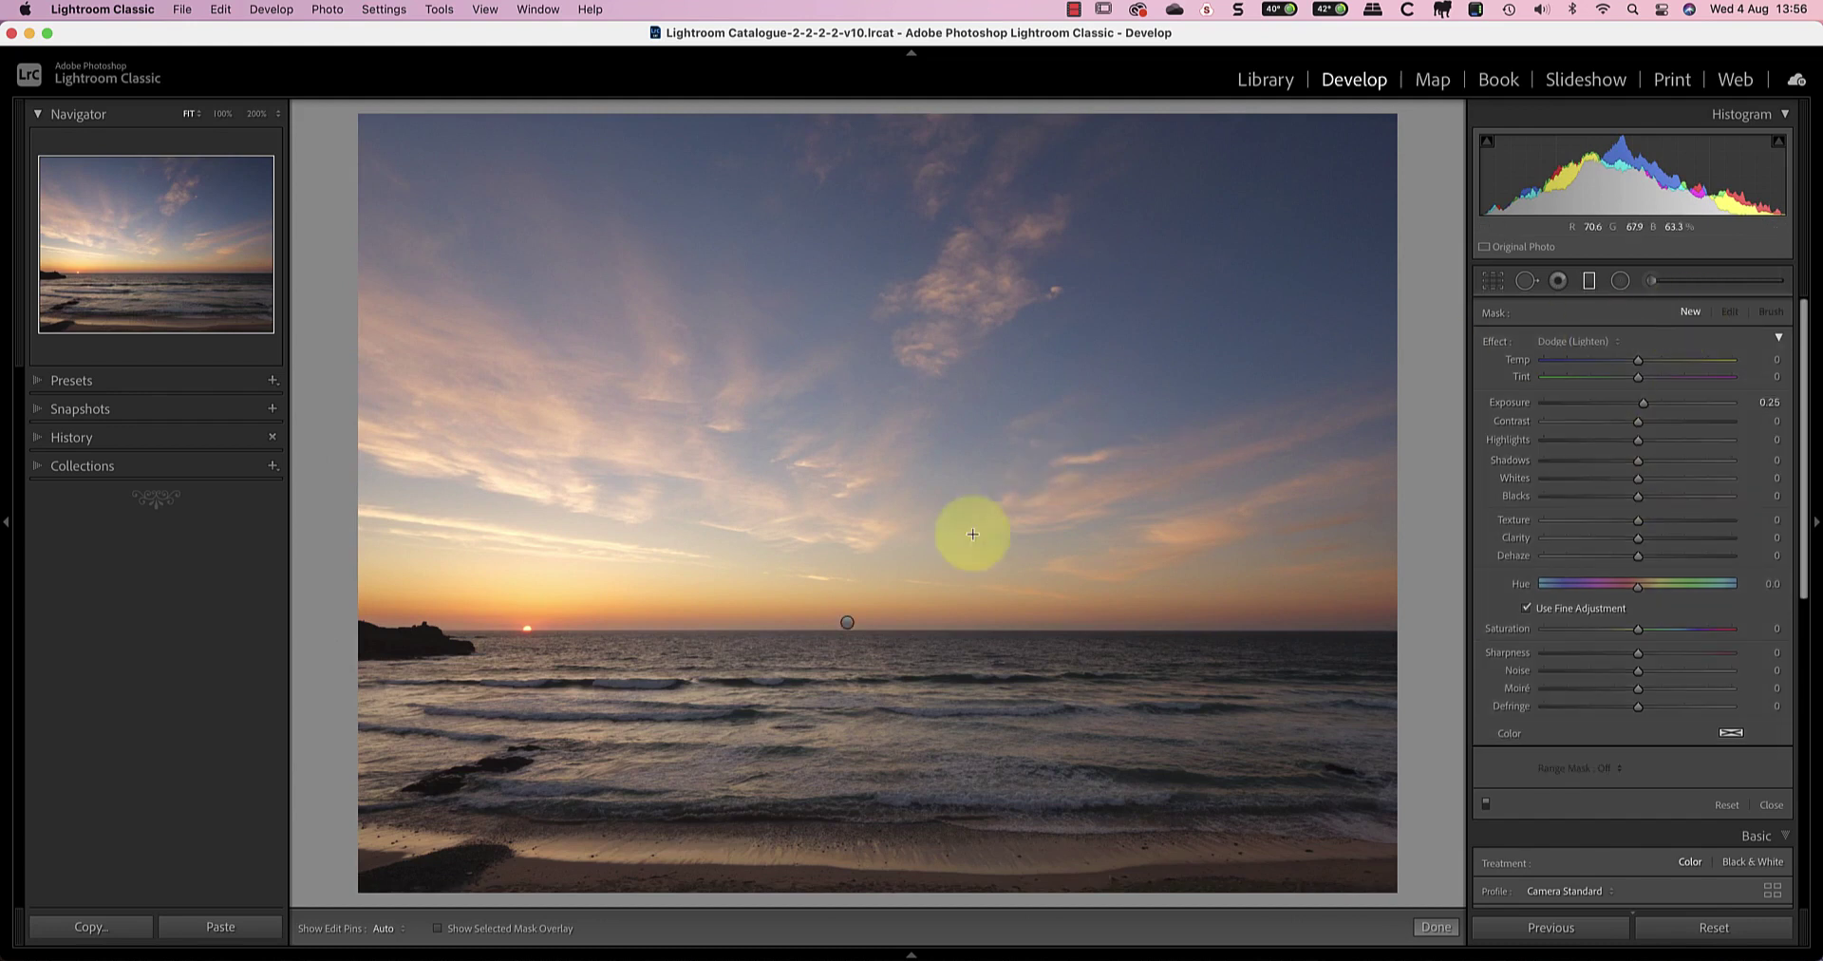
drag(878, 646, 879, 608)
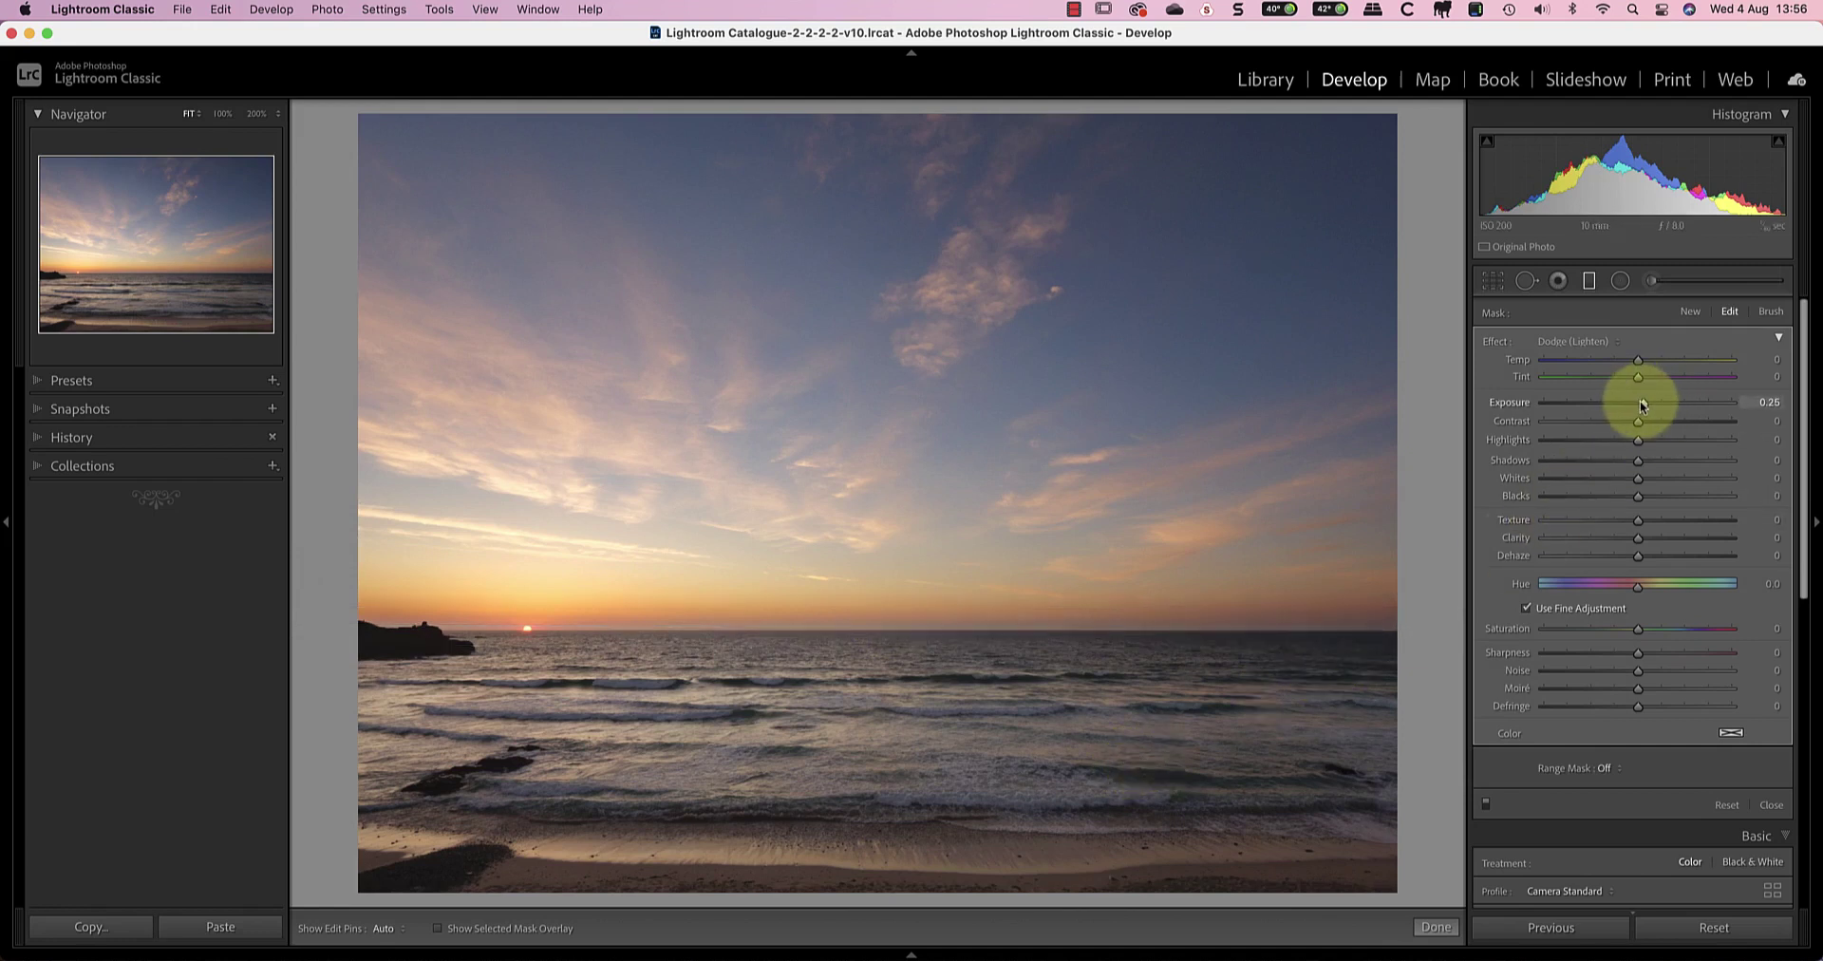
drag(1641, 404, 1639, 405)
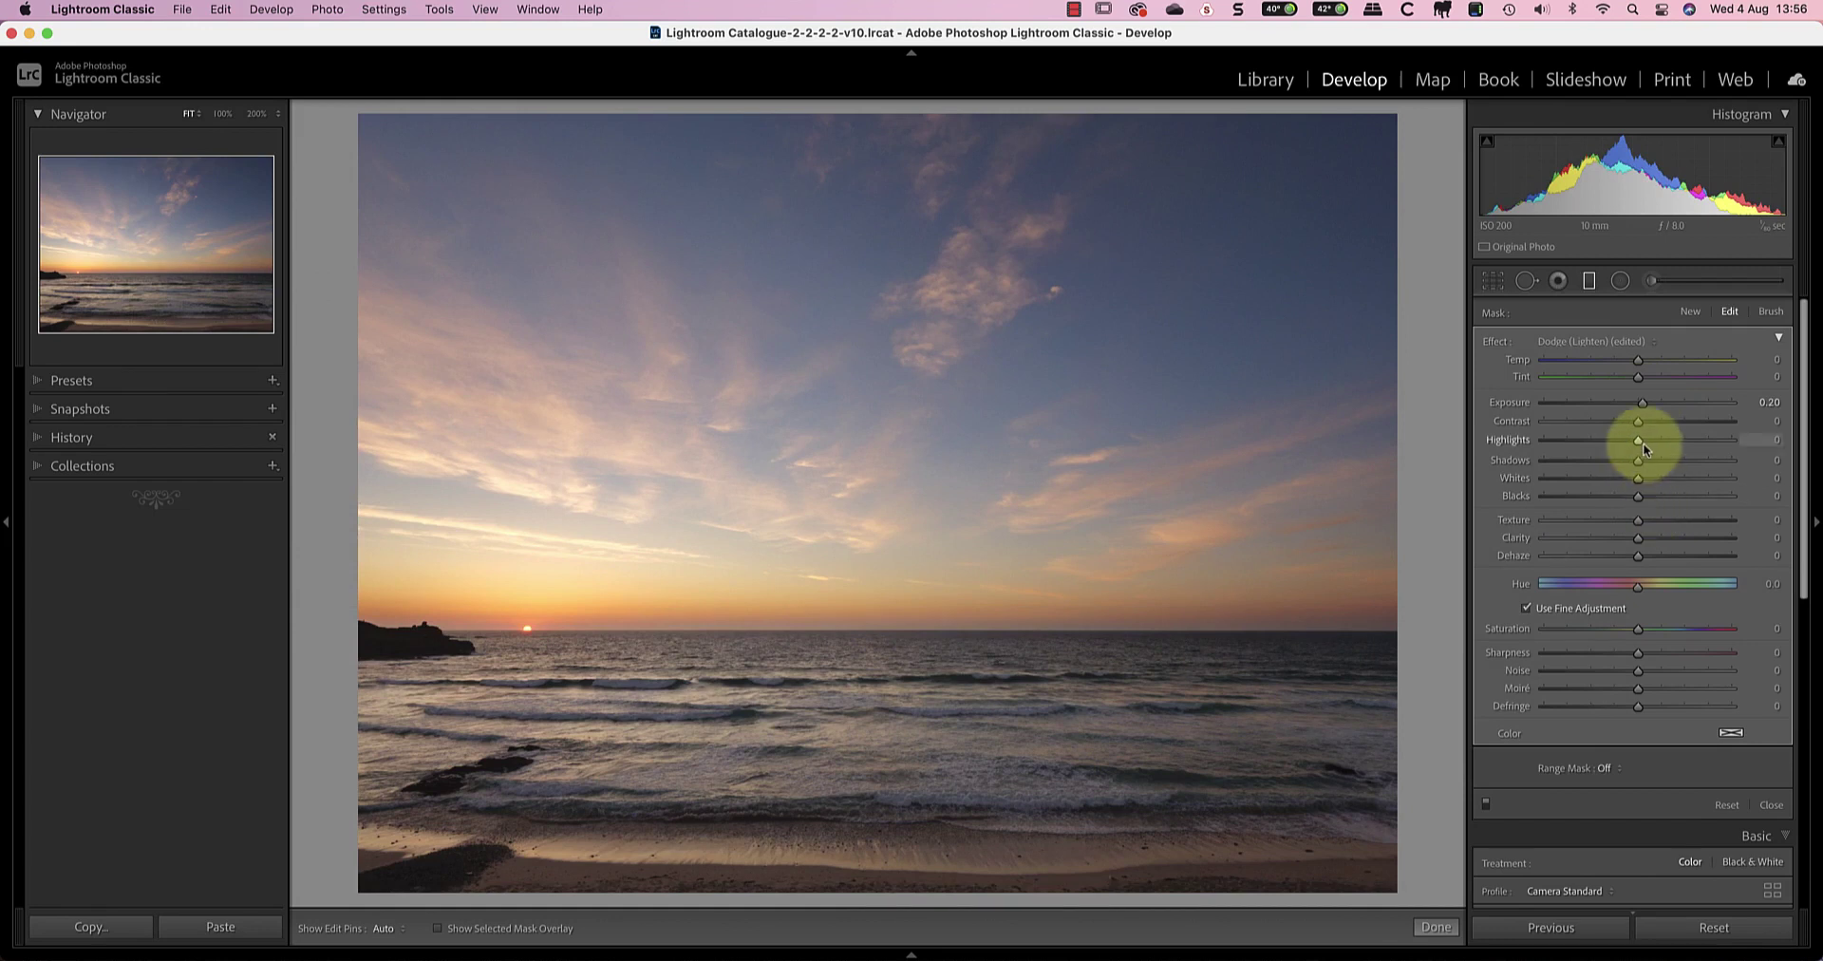
drag(1652, 444, 1672, 446)
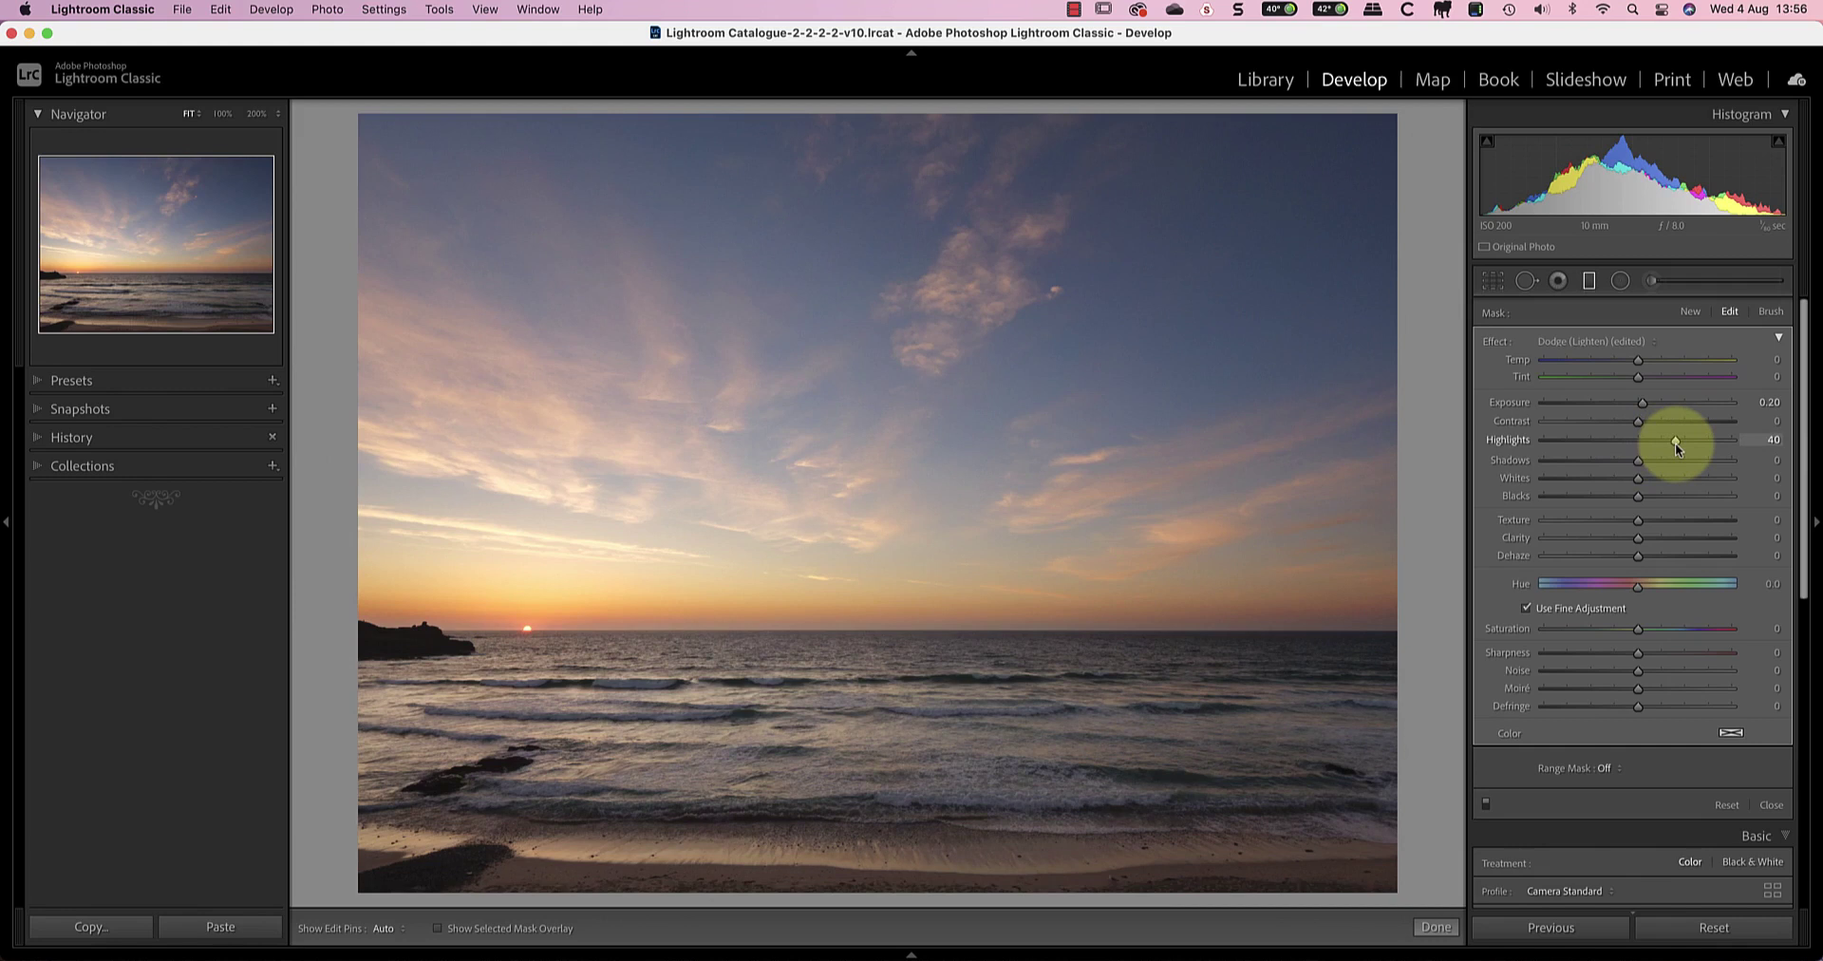
drag(1638, 478, 1678, 478)
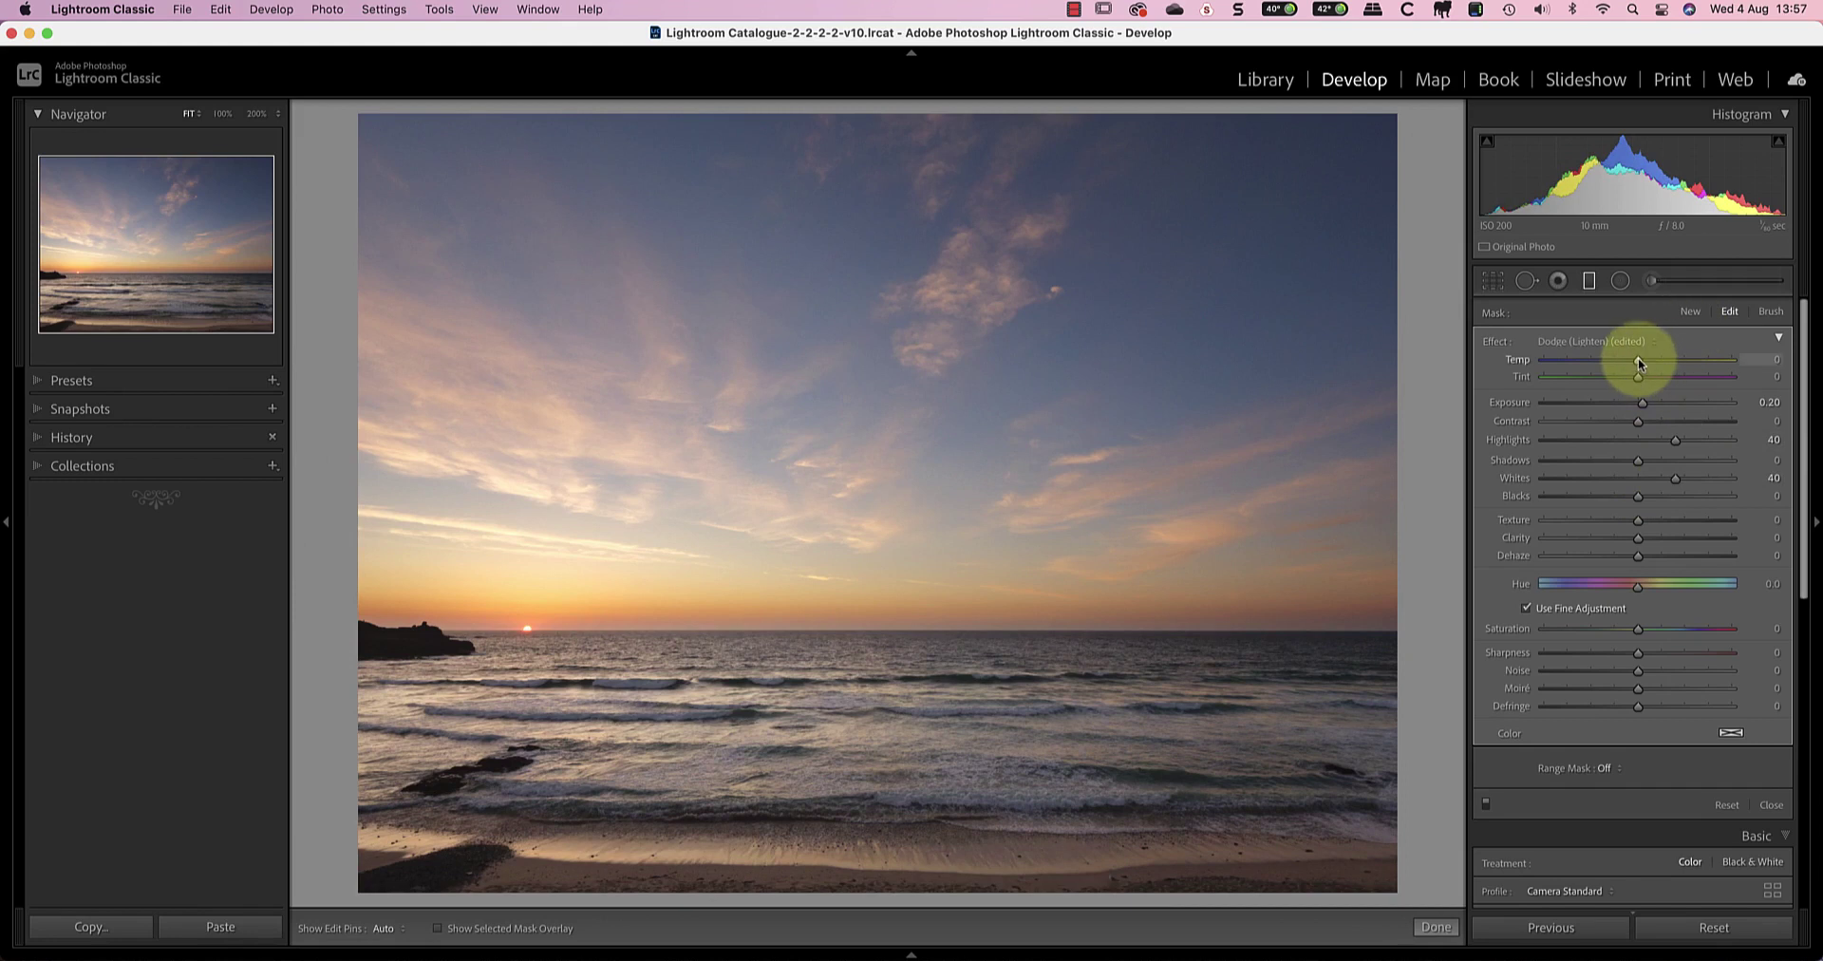
drag(1639, 360, 1645, 361)
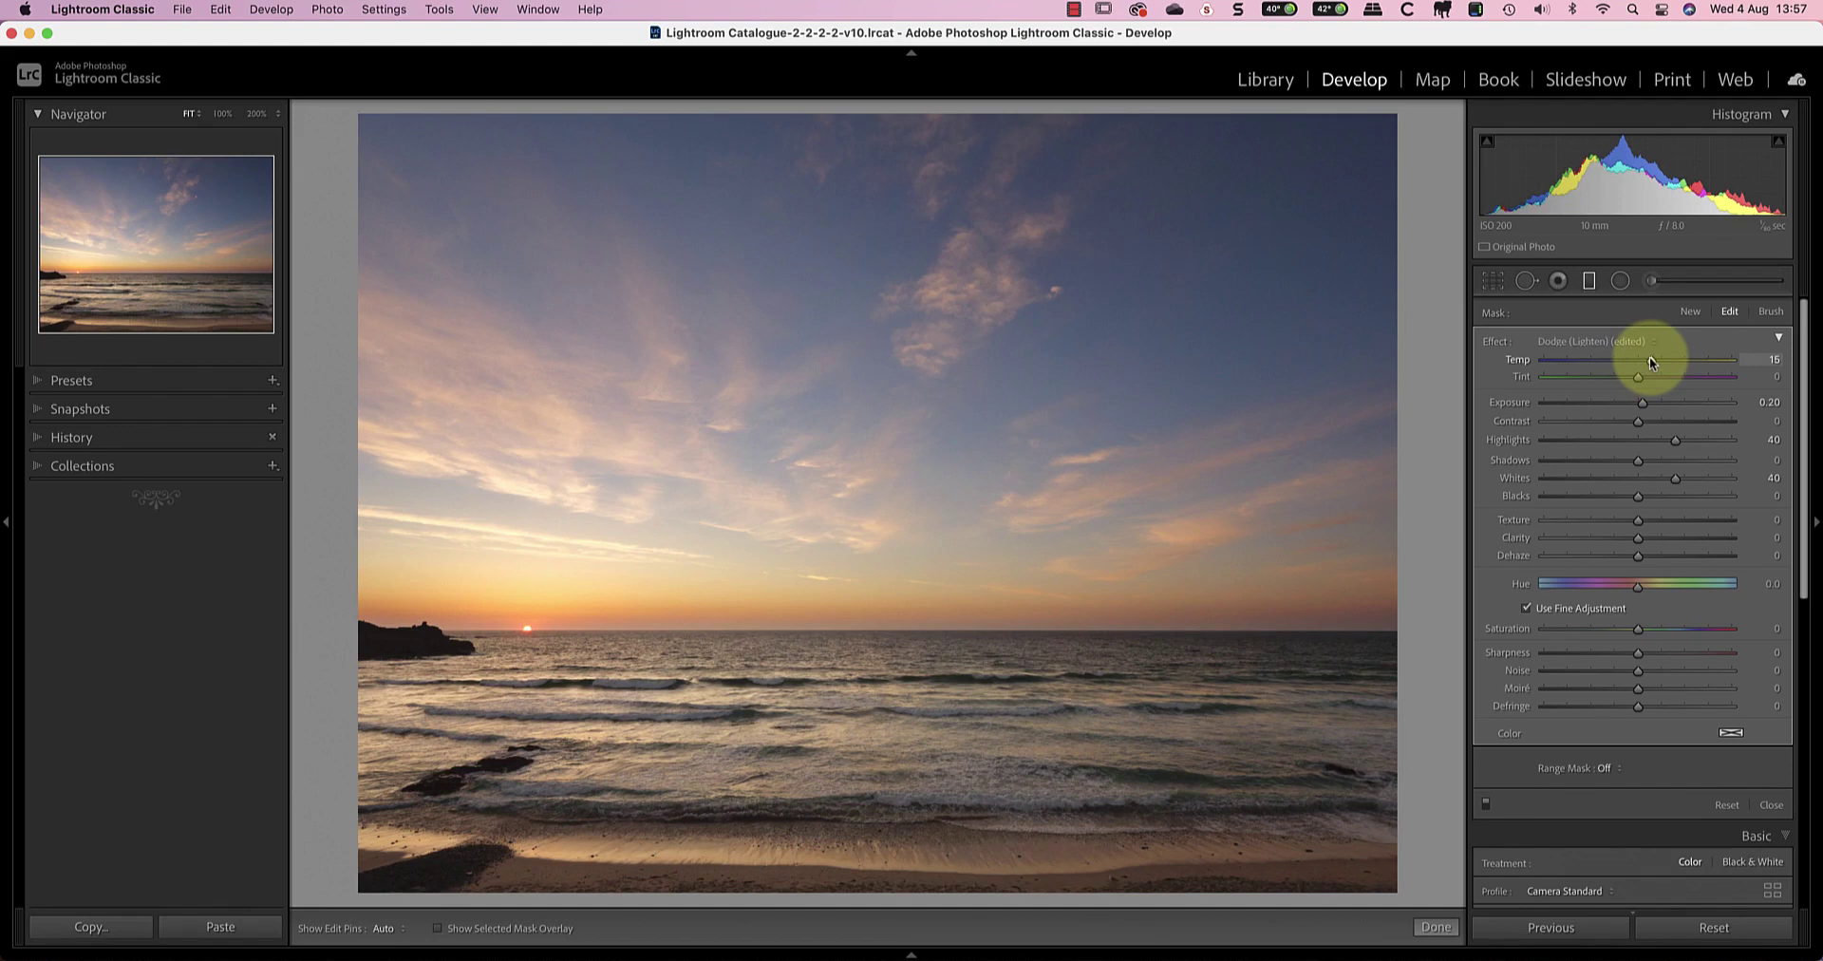
- Limit the sea filter with a Luminance range mask starting at 13, then commit it
click(1609, 771)
click(1625, 805)
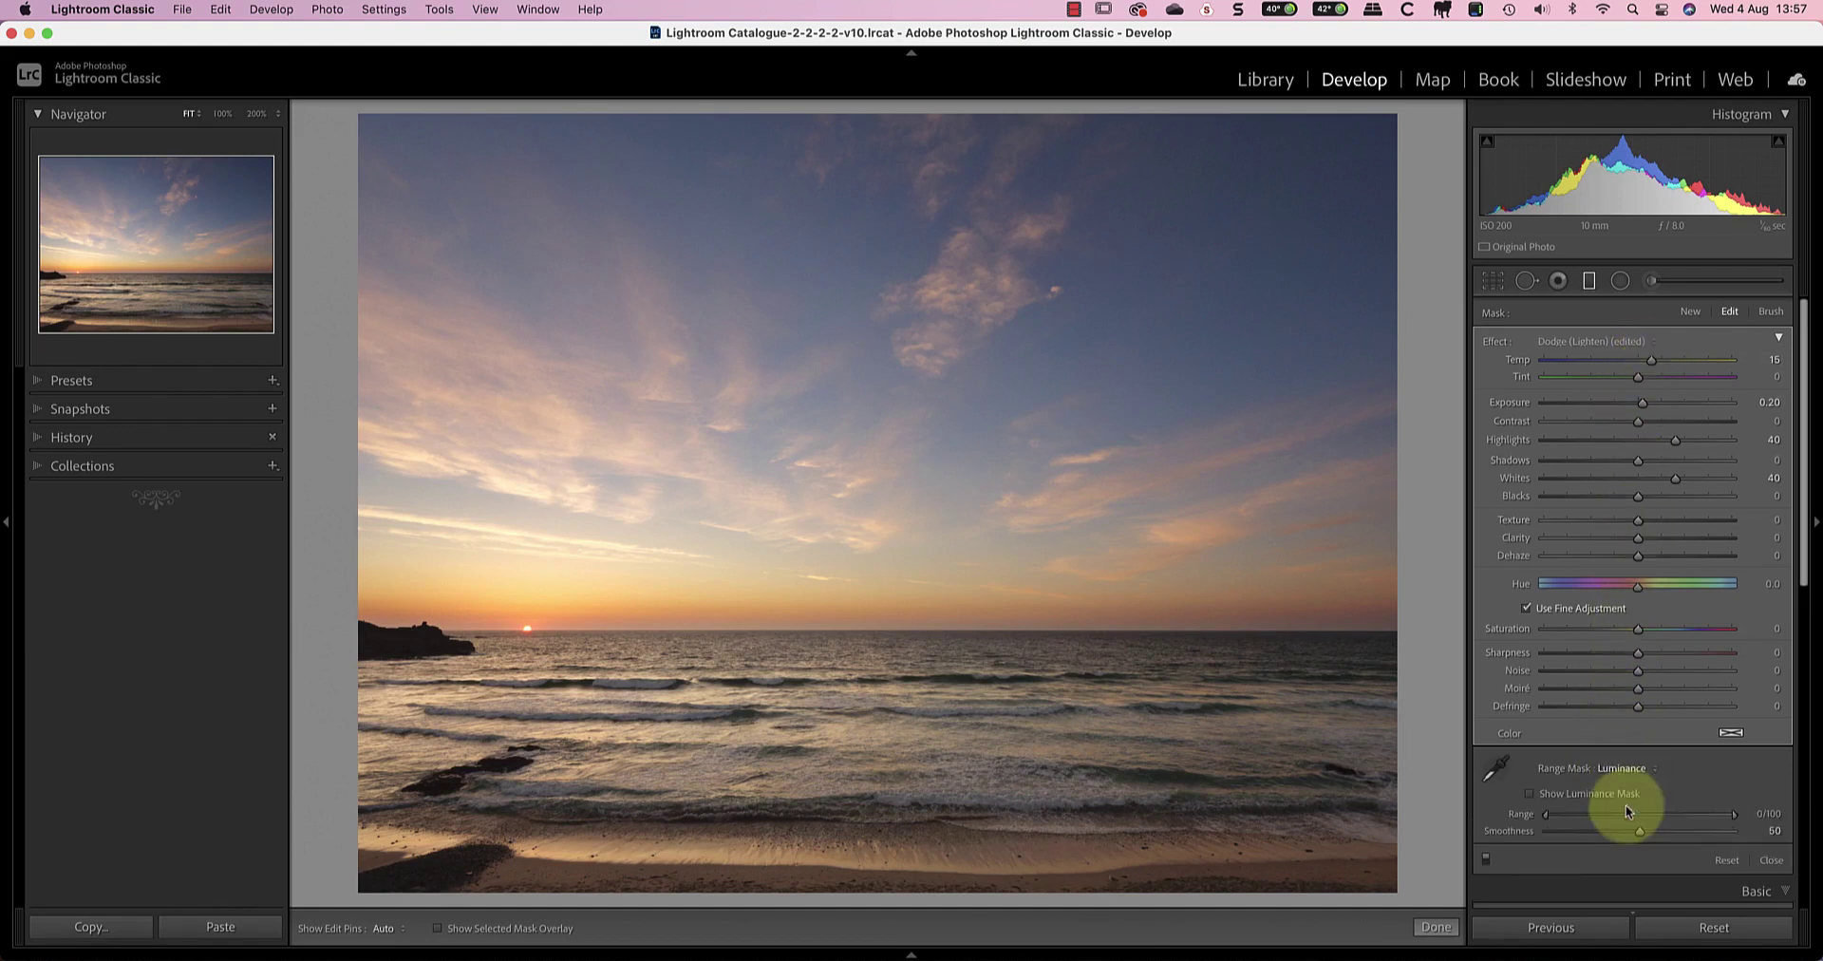
click(1528, 793)
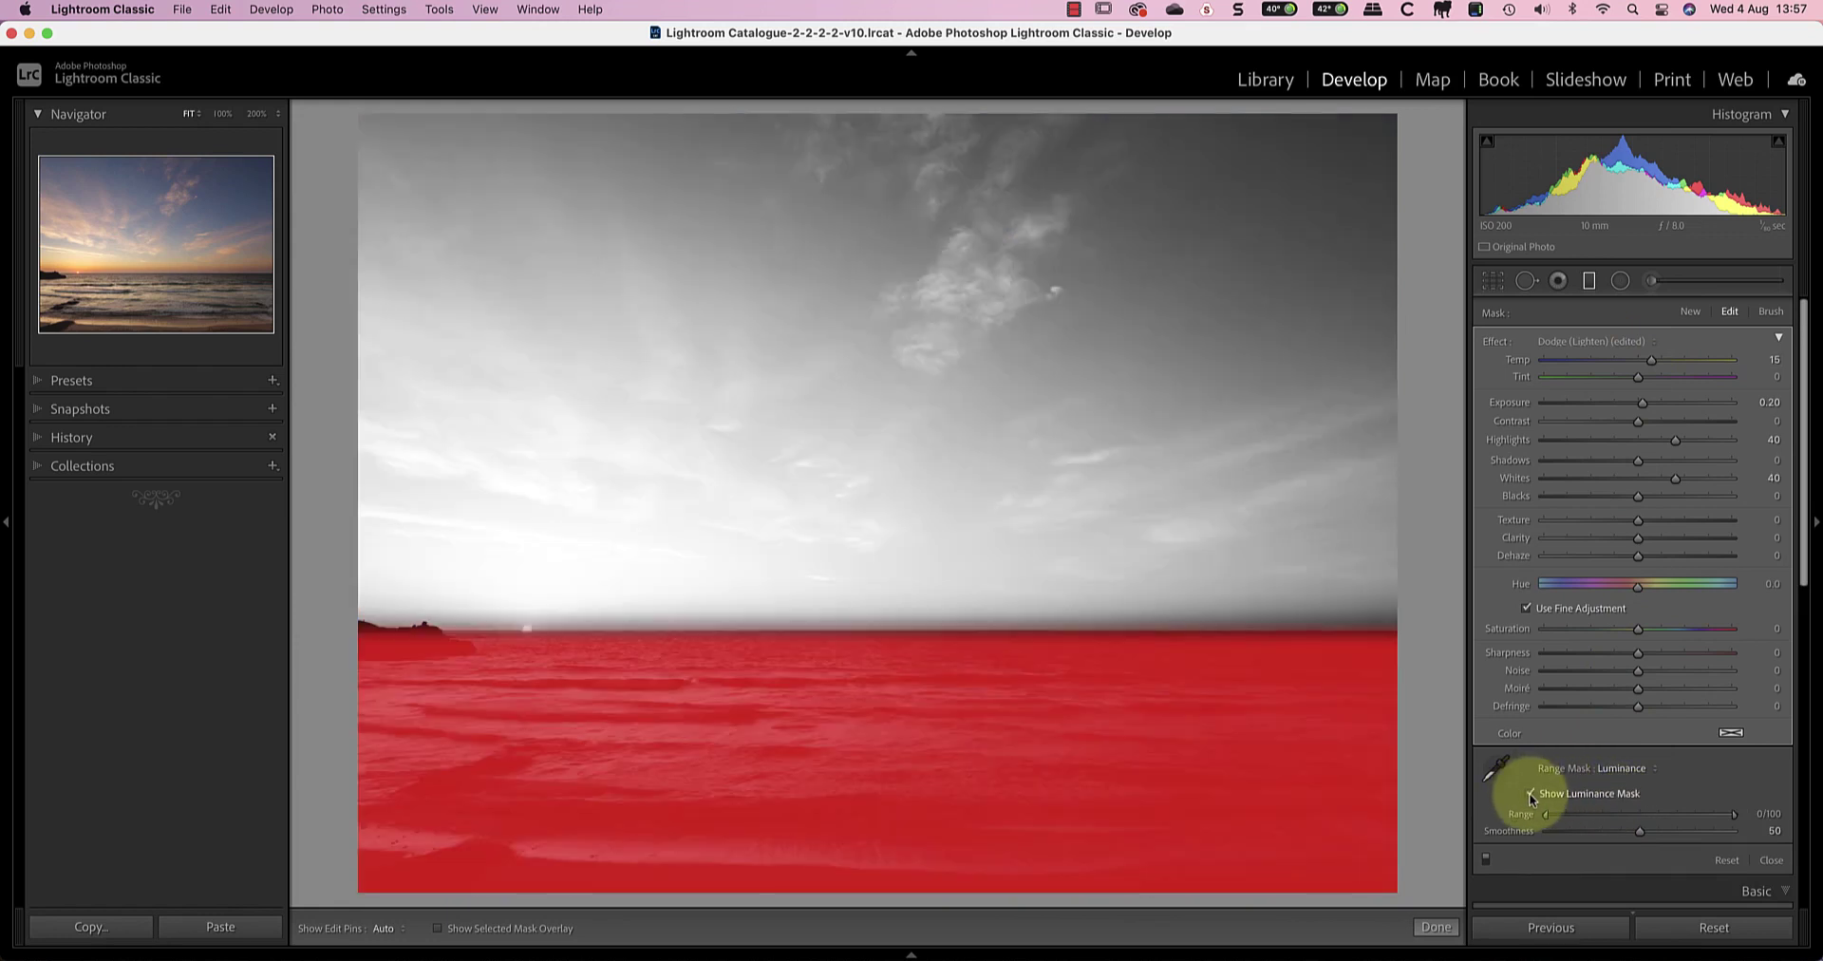
mouse_move(1545, 814)
mouse_down()
mouse_move(1588, 815)
mouse_move(1544, 817)
mouse_up()
click(1528, 793)
drag(1546, 812, 1561, 821)
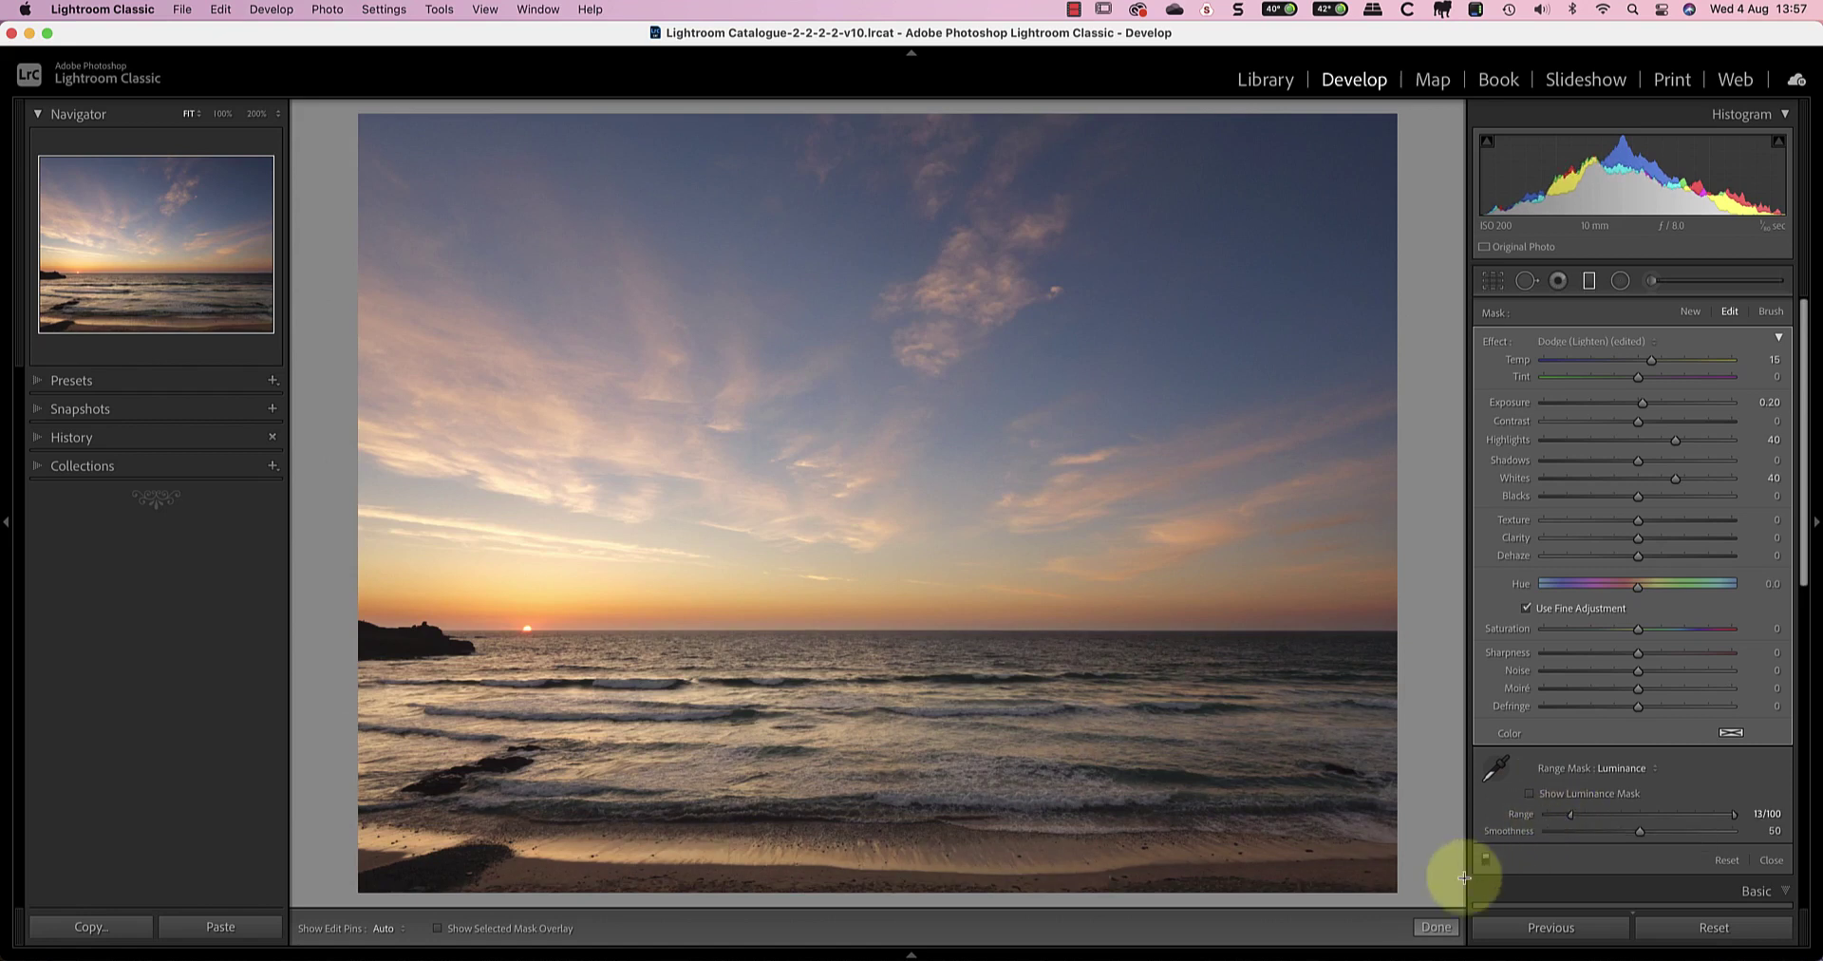
click(1435, 927)
- Set up a Dodge (Lighten) adjustment brush with Feather 50 and Flow 50
key(k)
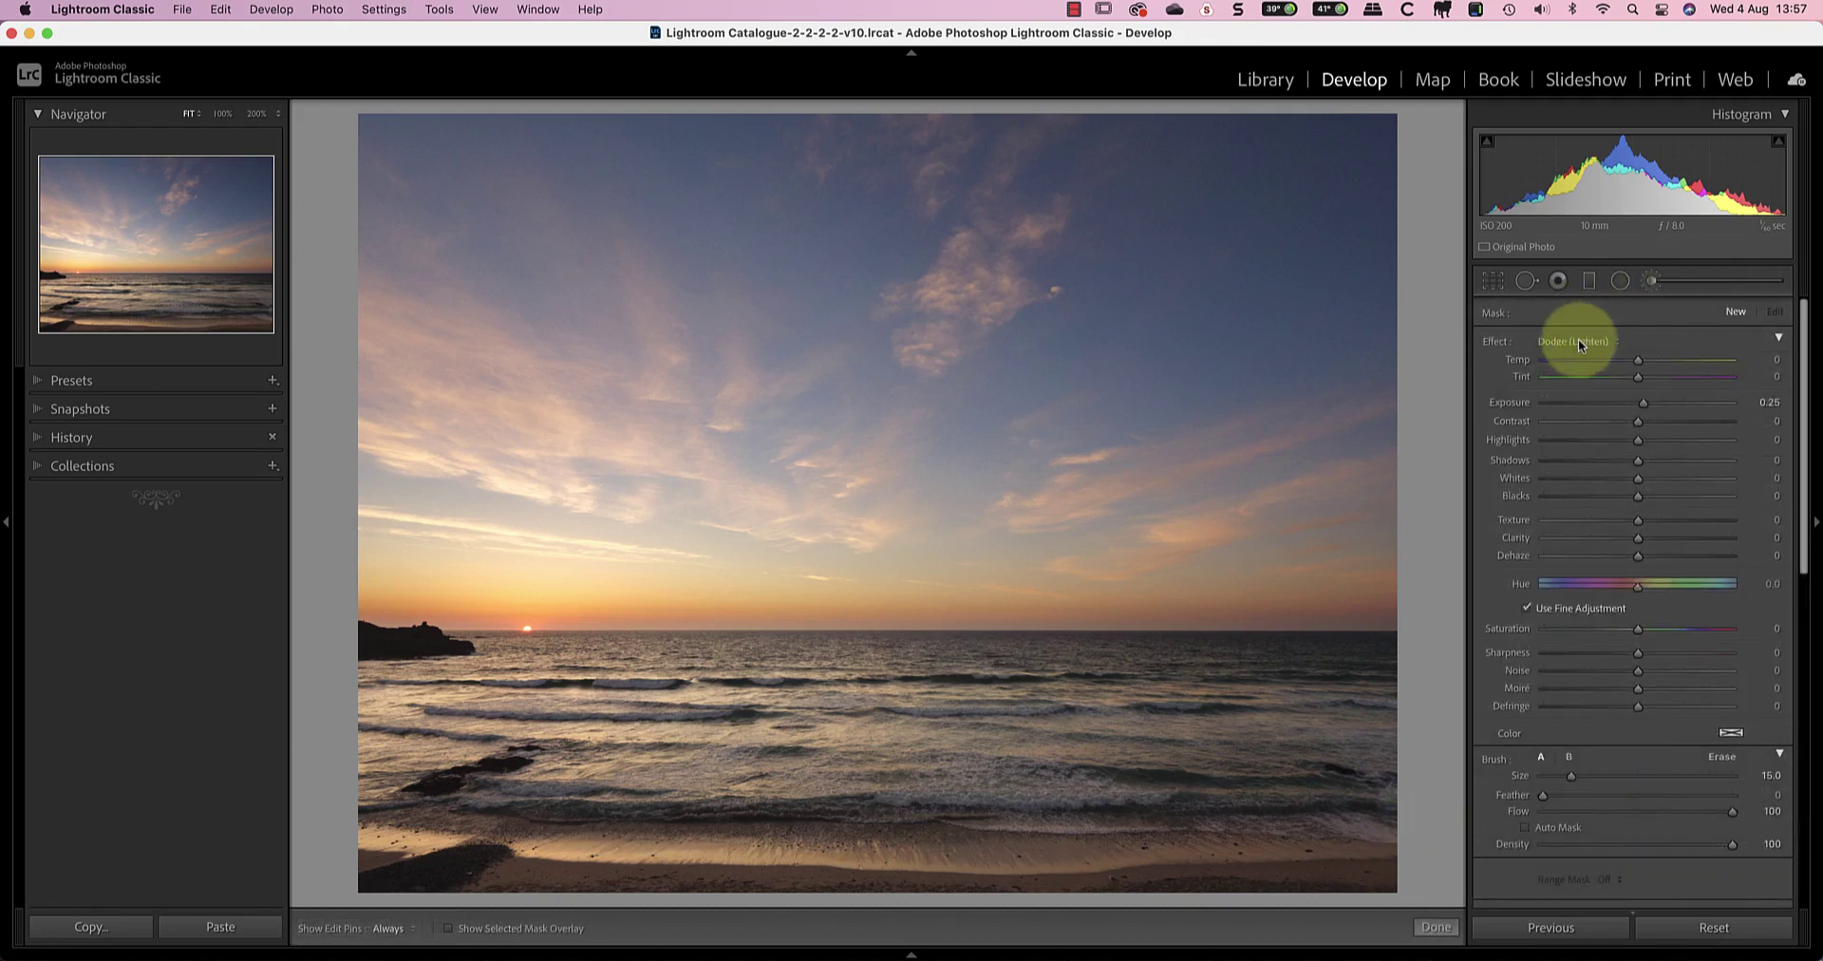
click(1579, 341)
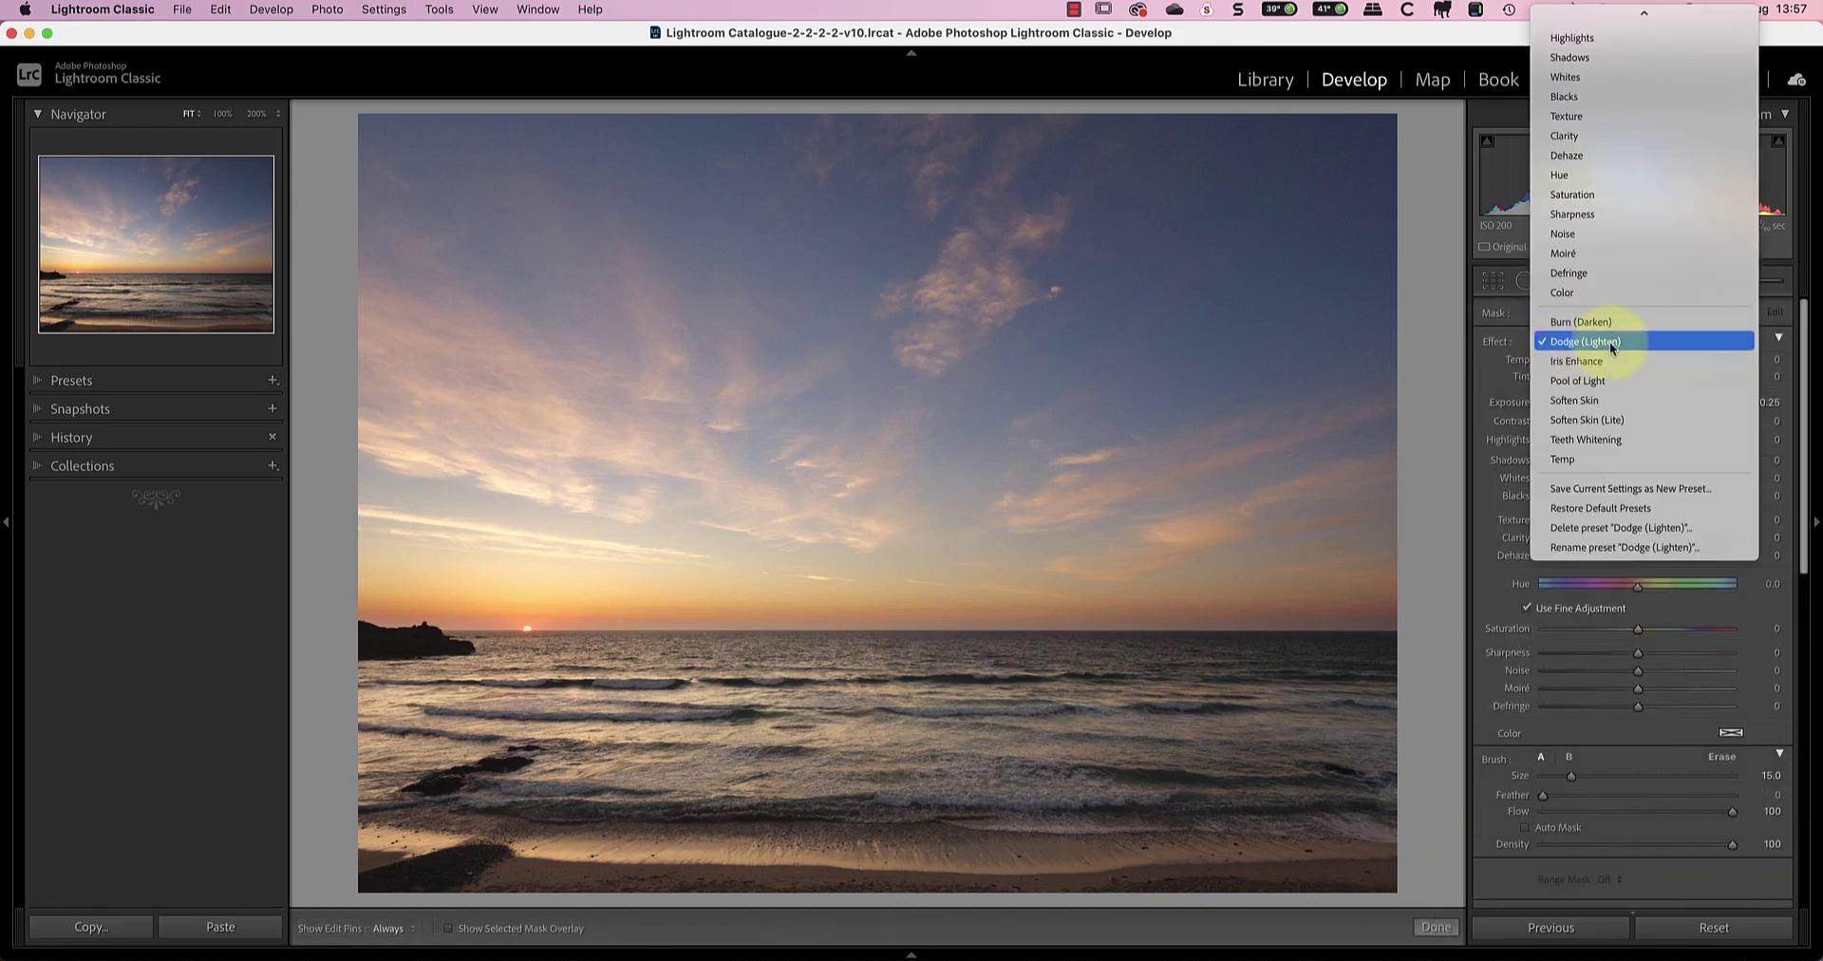
click(1592, 344)
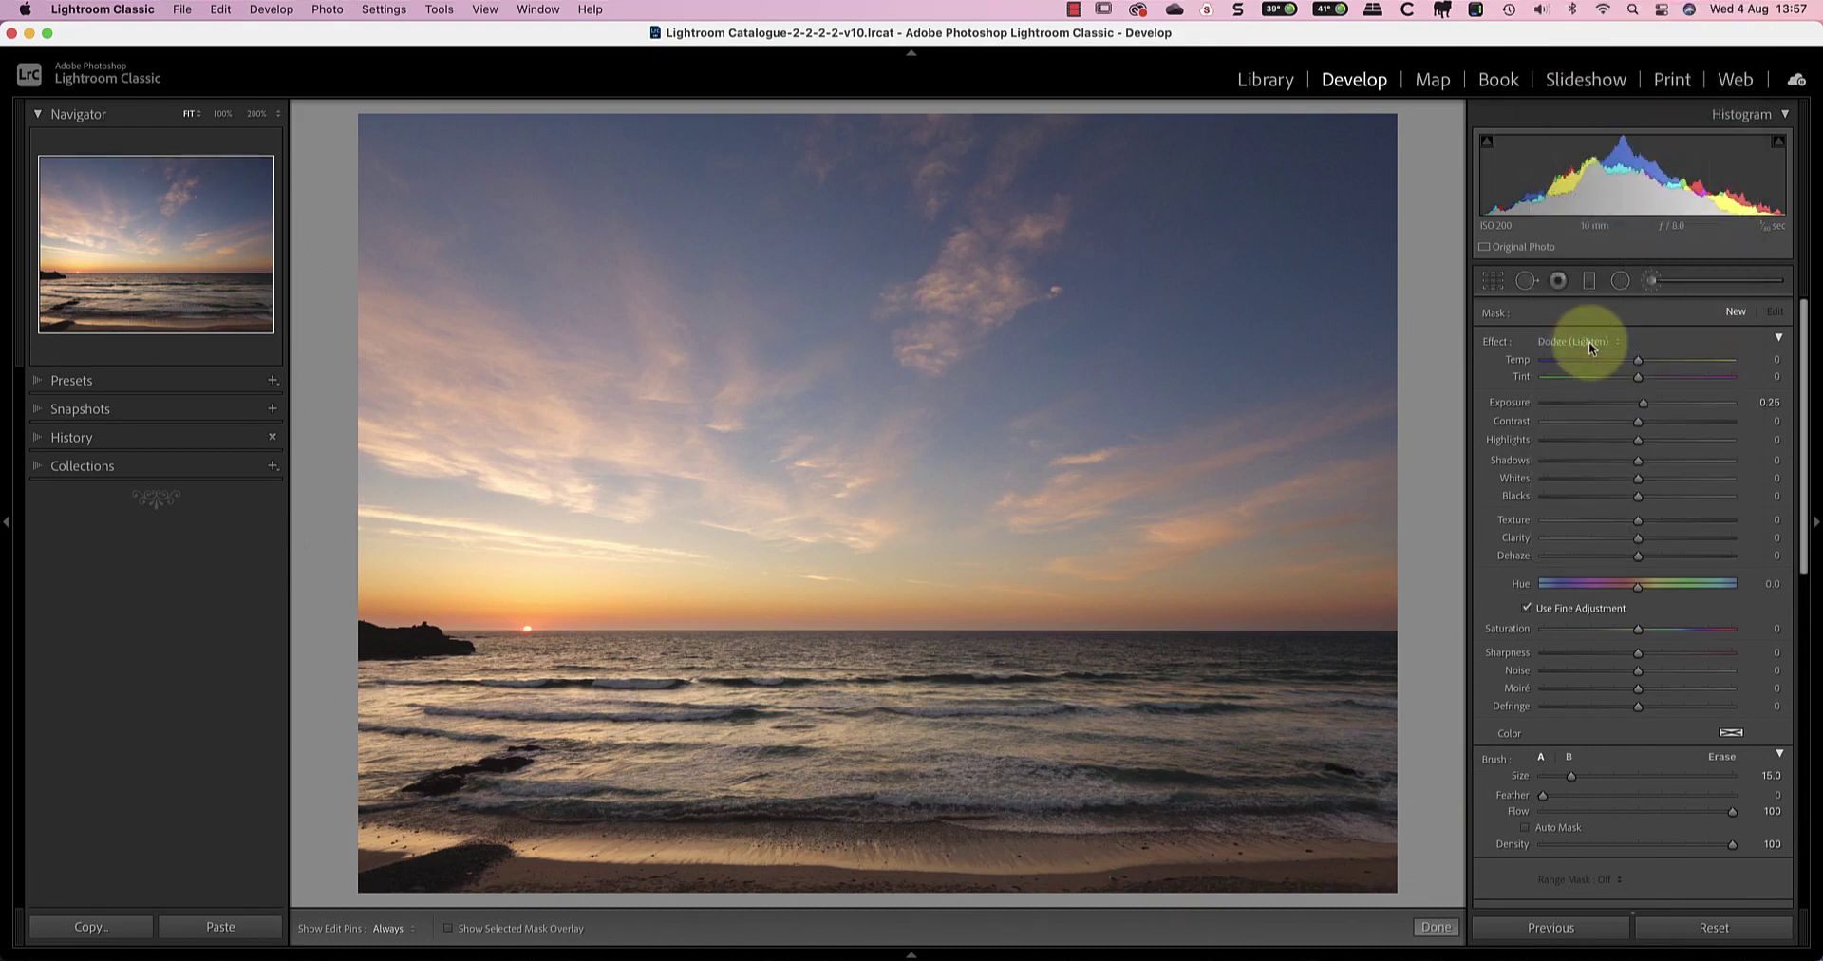
mouse_move(1542, 794)
mouse_down()
mouse_move(1722, 814)
mouse_move(1629, 819)
mouse_move(1564, 777)
mouse_up()
click(1573, 778)
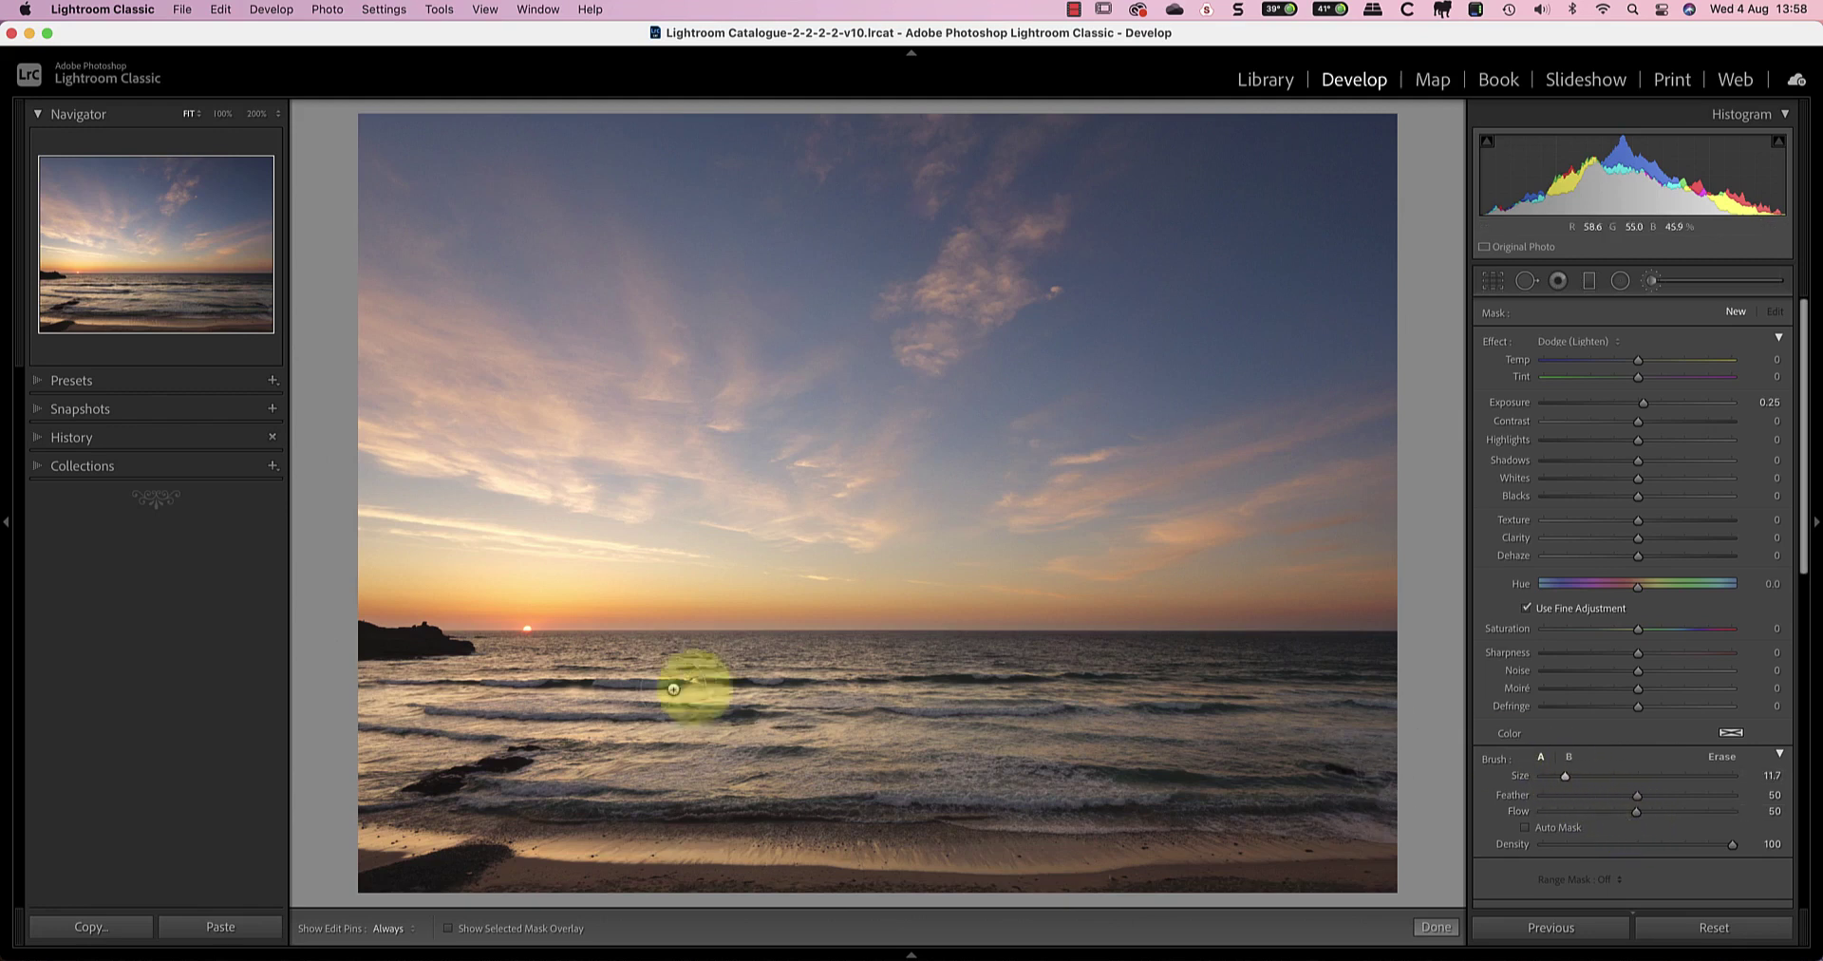
- Paint +0.25 exposure dodge strokes across the sea, then a separate adjustment along the beach
key(h)
mouse_move(617, 707)
mouse_down()
mouse_move(923, 710)
mouse_move(390, 711)
mouse_move(407, 746)
mouse_up()
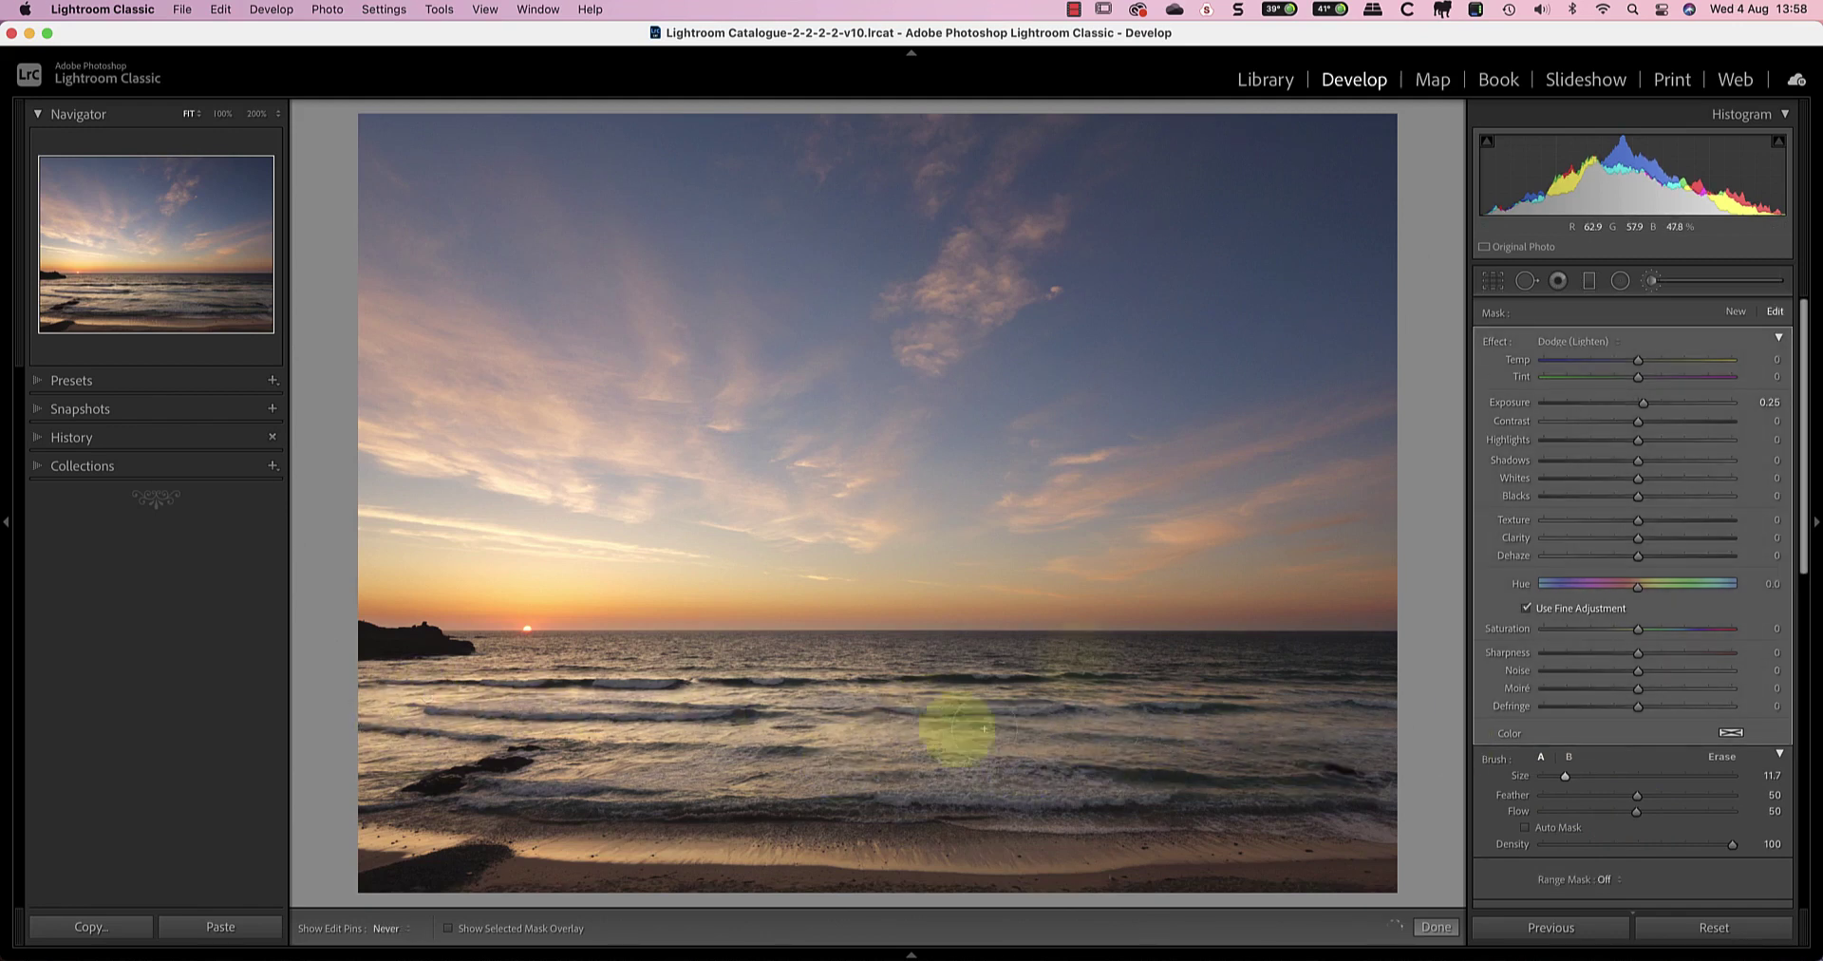
key(h)
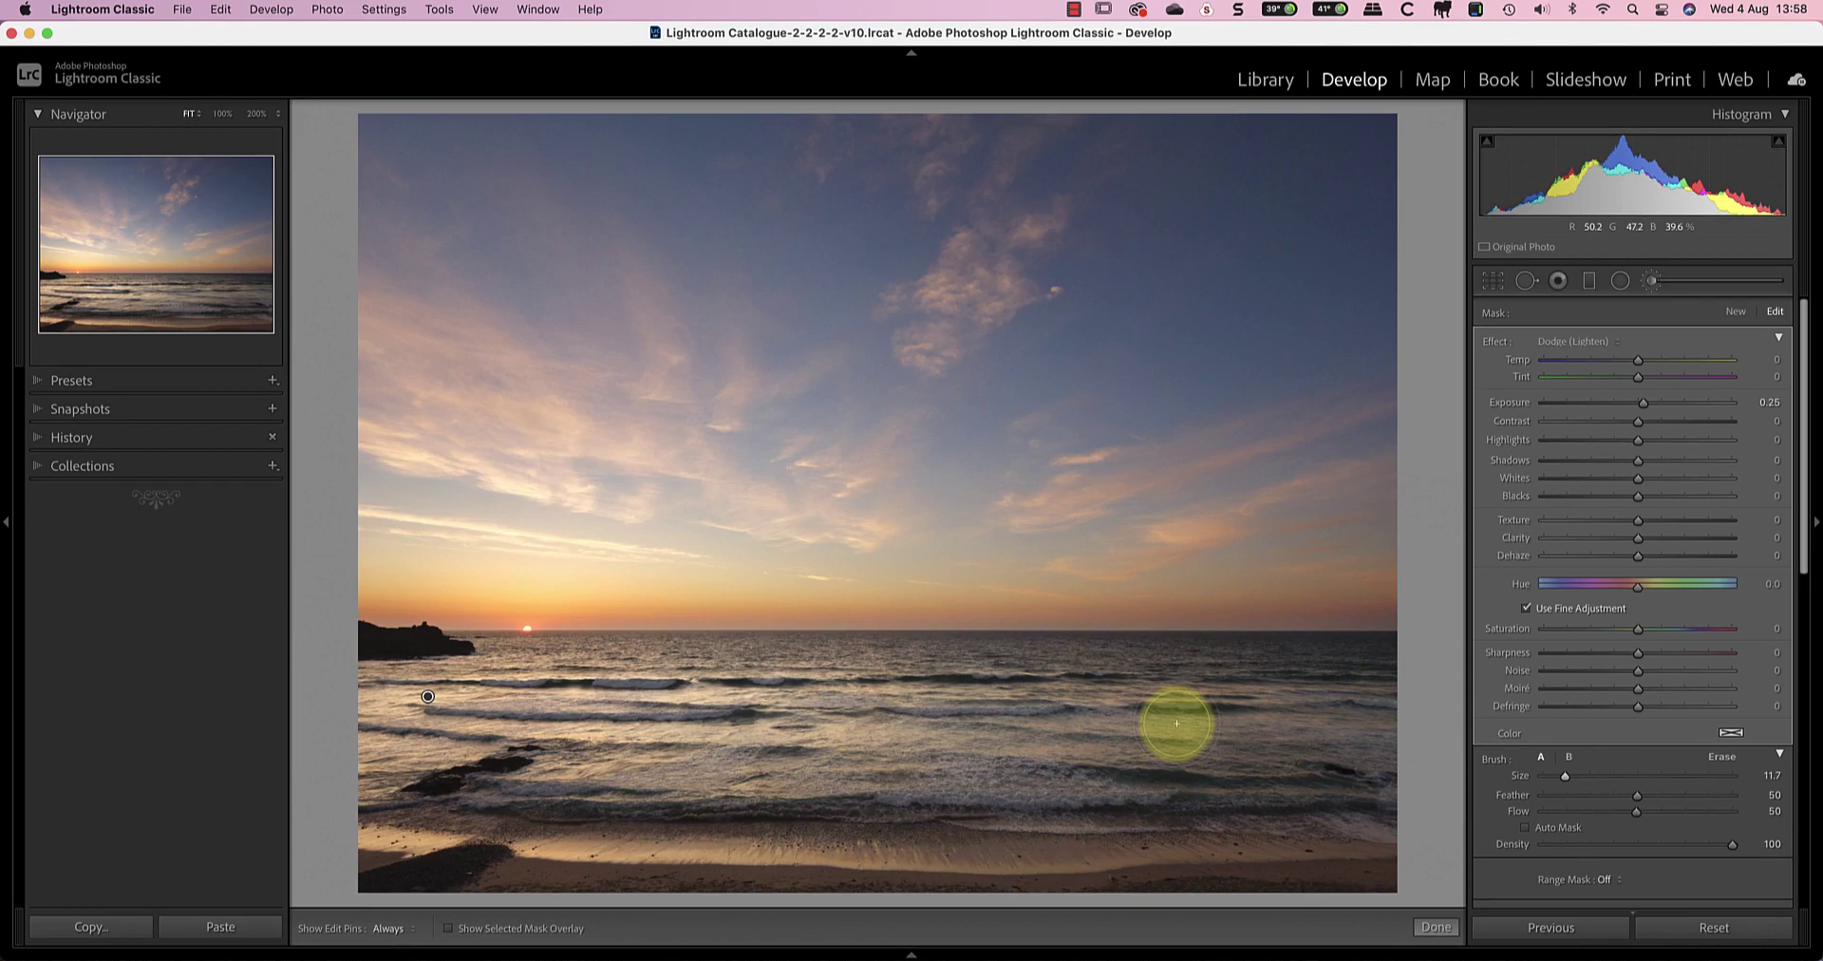
click(1733, 313)
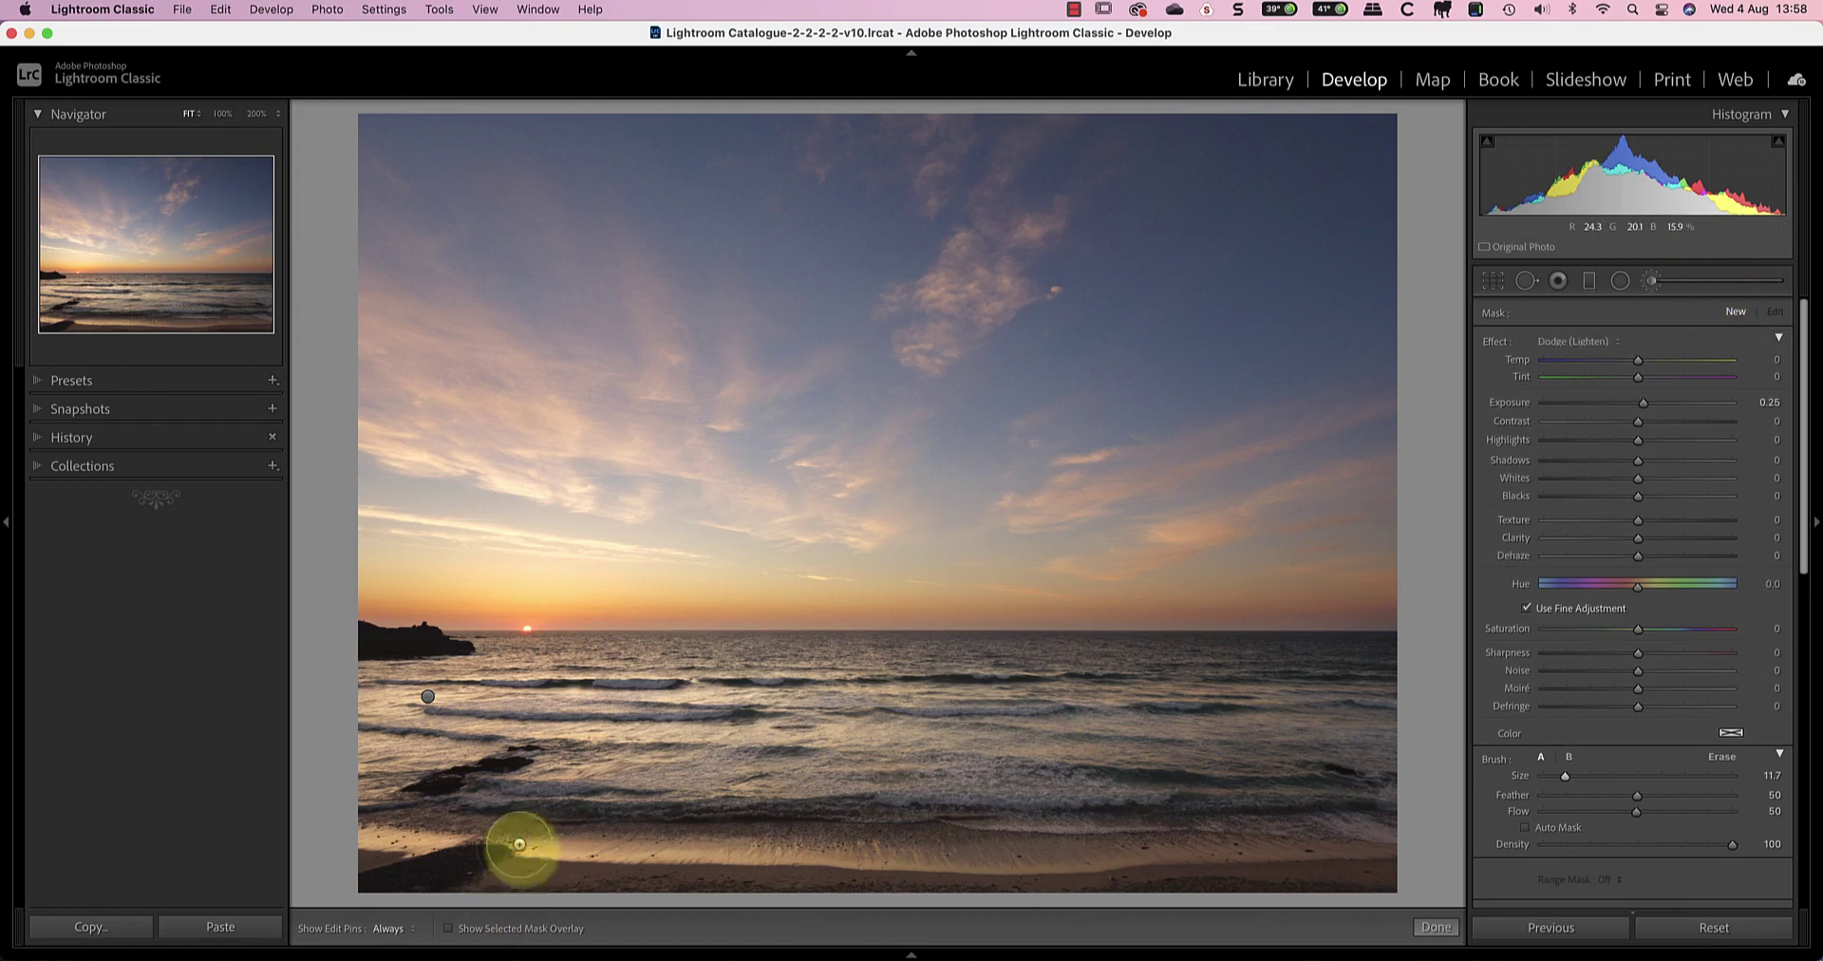
drag(481, 834, 1324, 846)
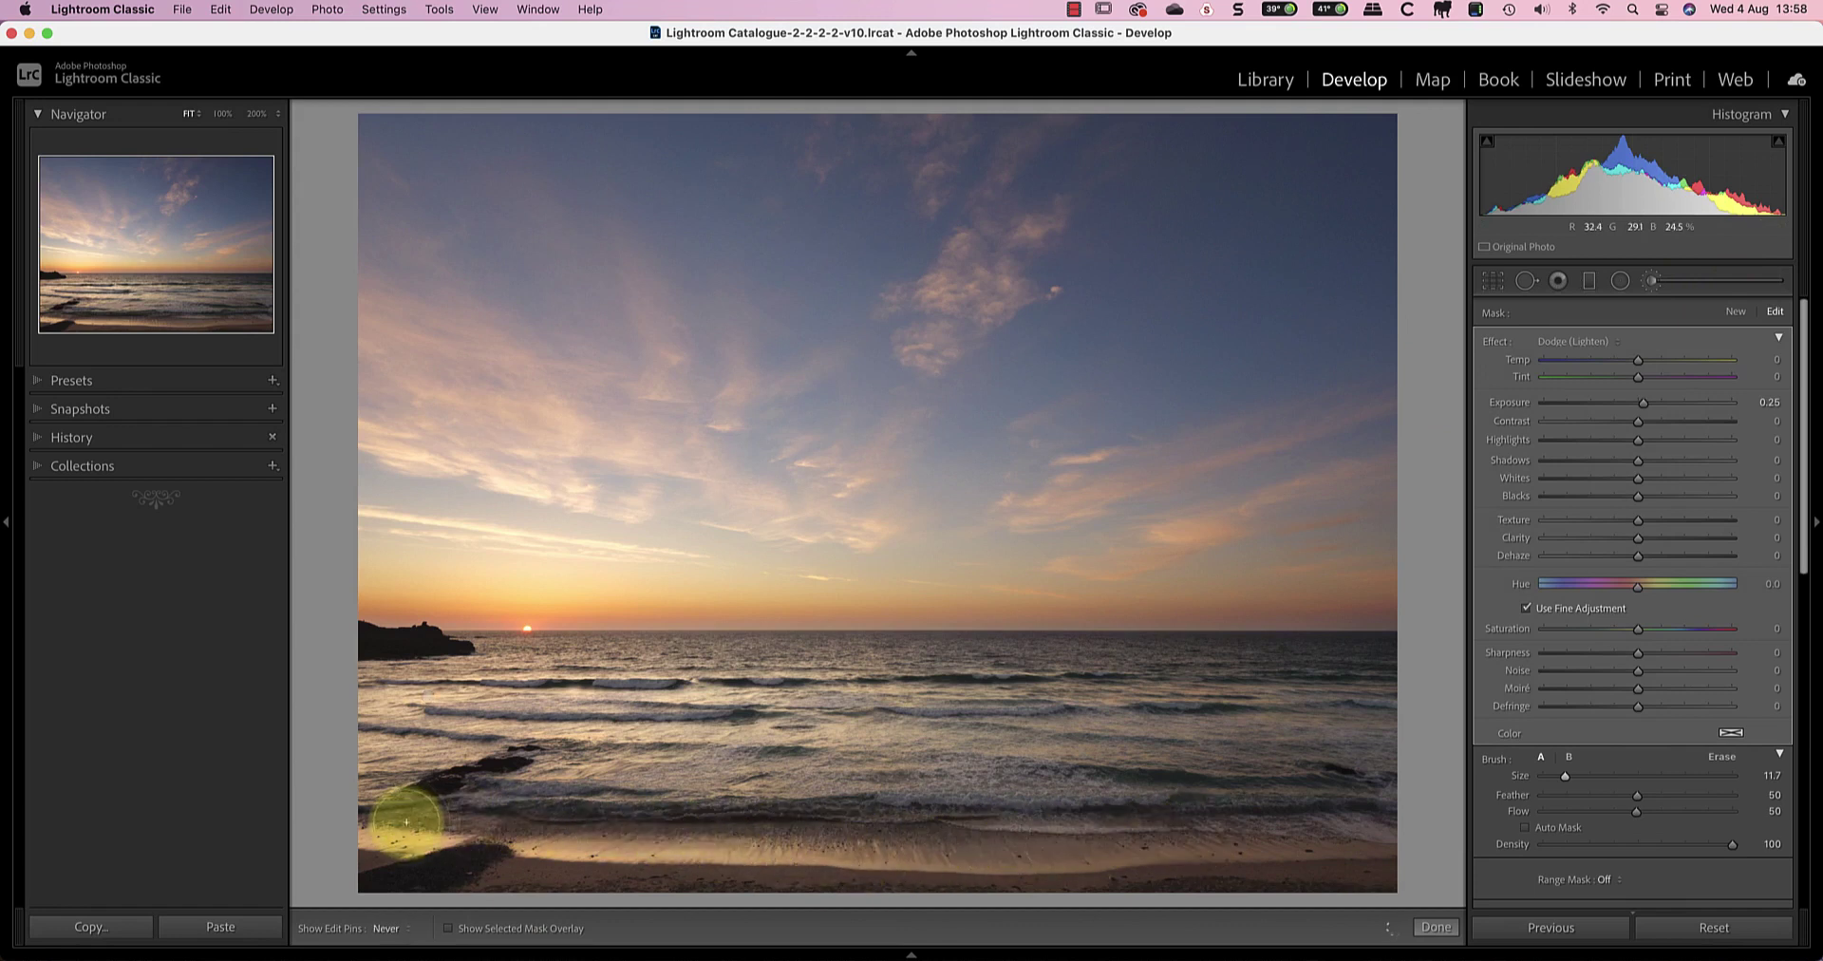
key(h)
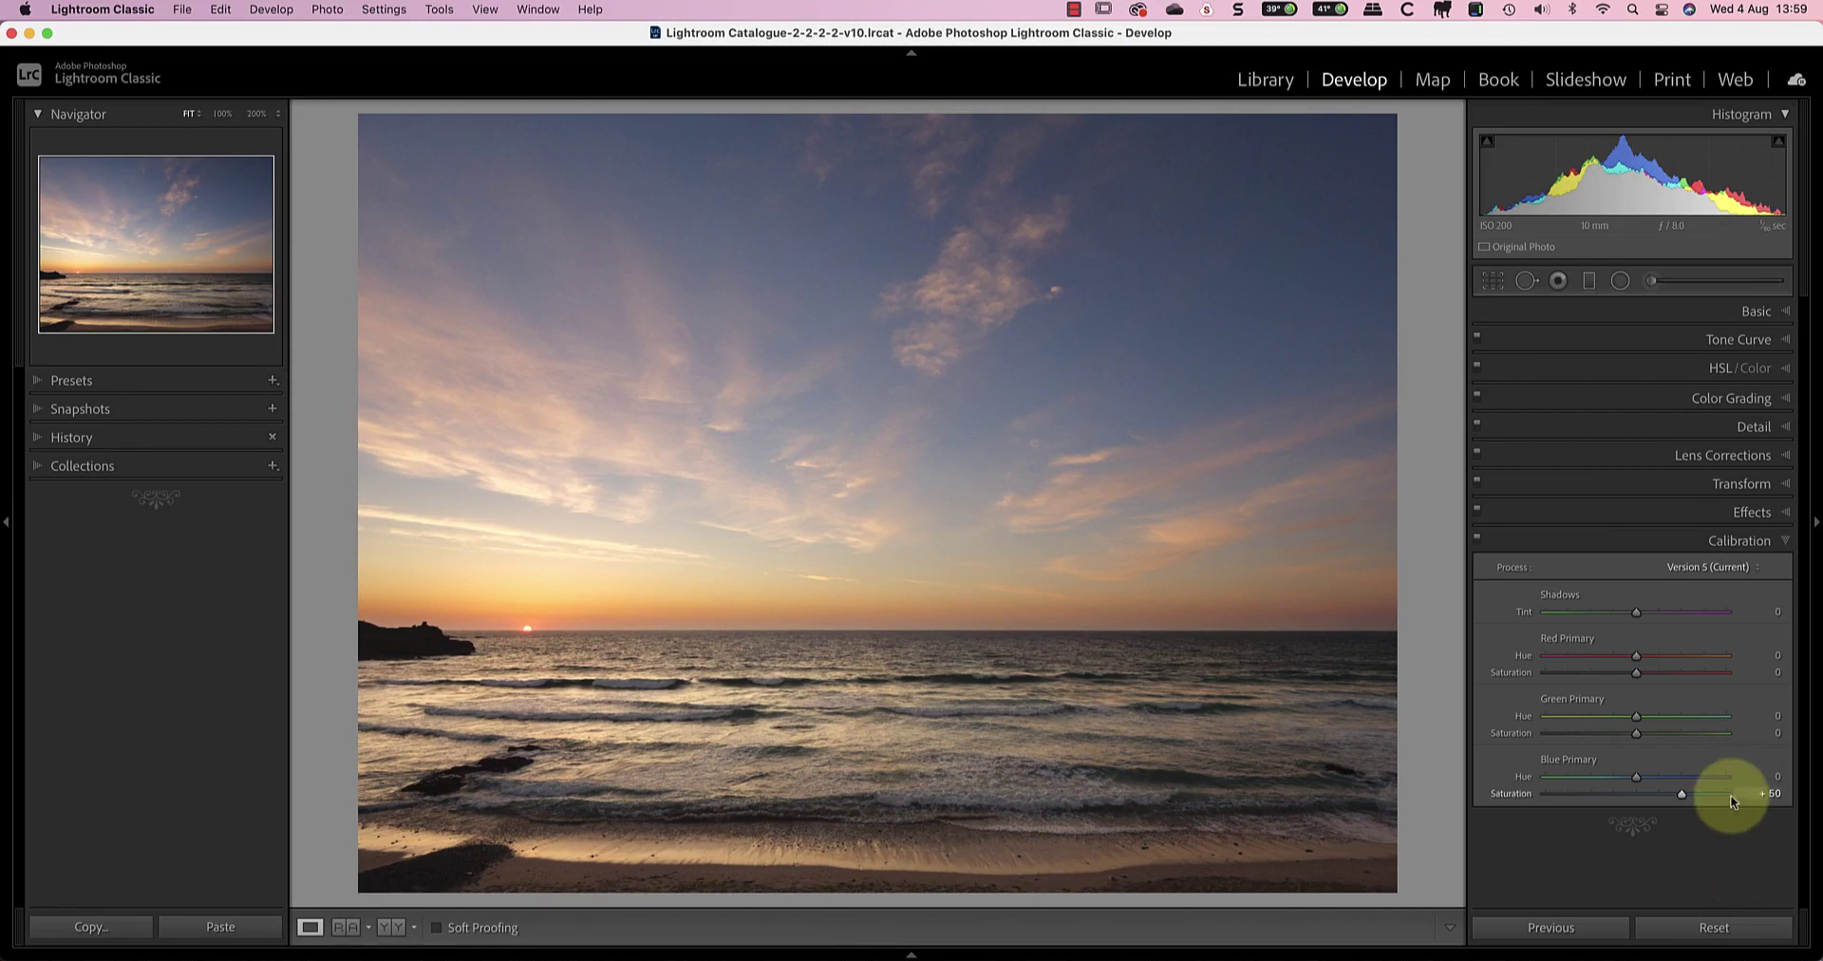
- Set Blue Primary and Red Primary Saturation to +20, then show the Before/After comparison
drag(1674, 797, 1653, 794)
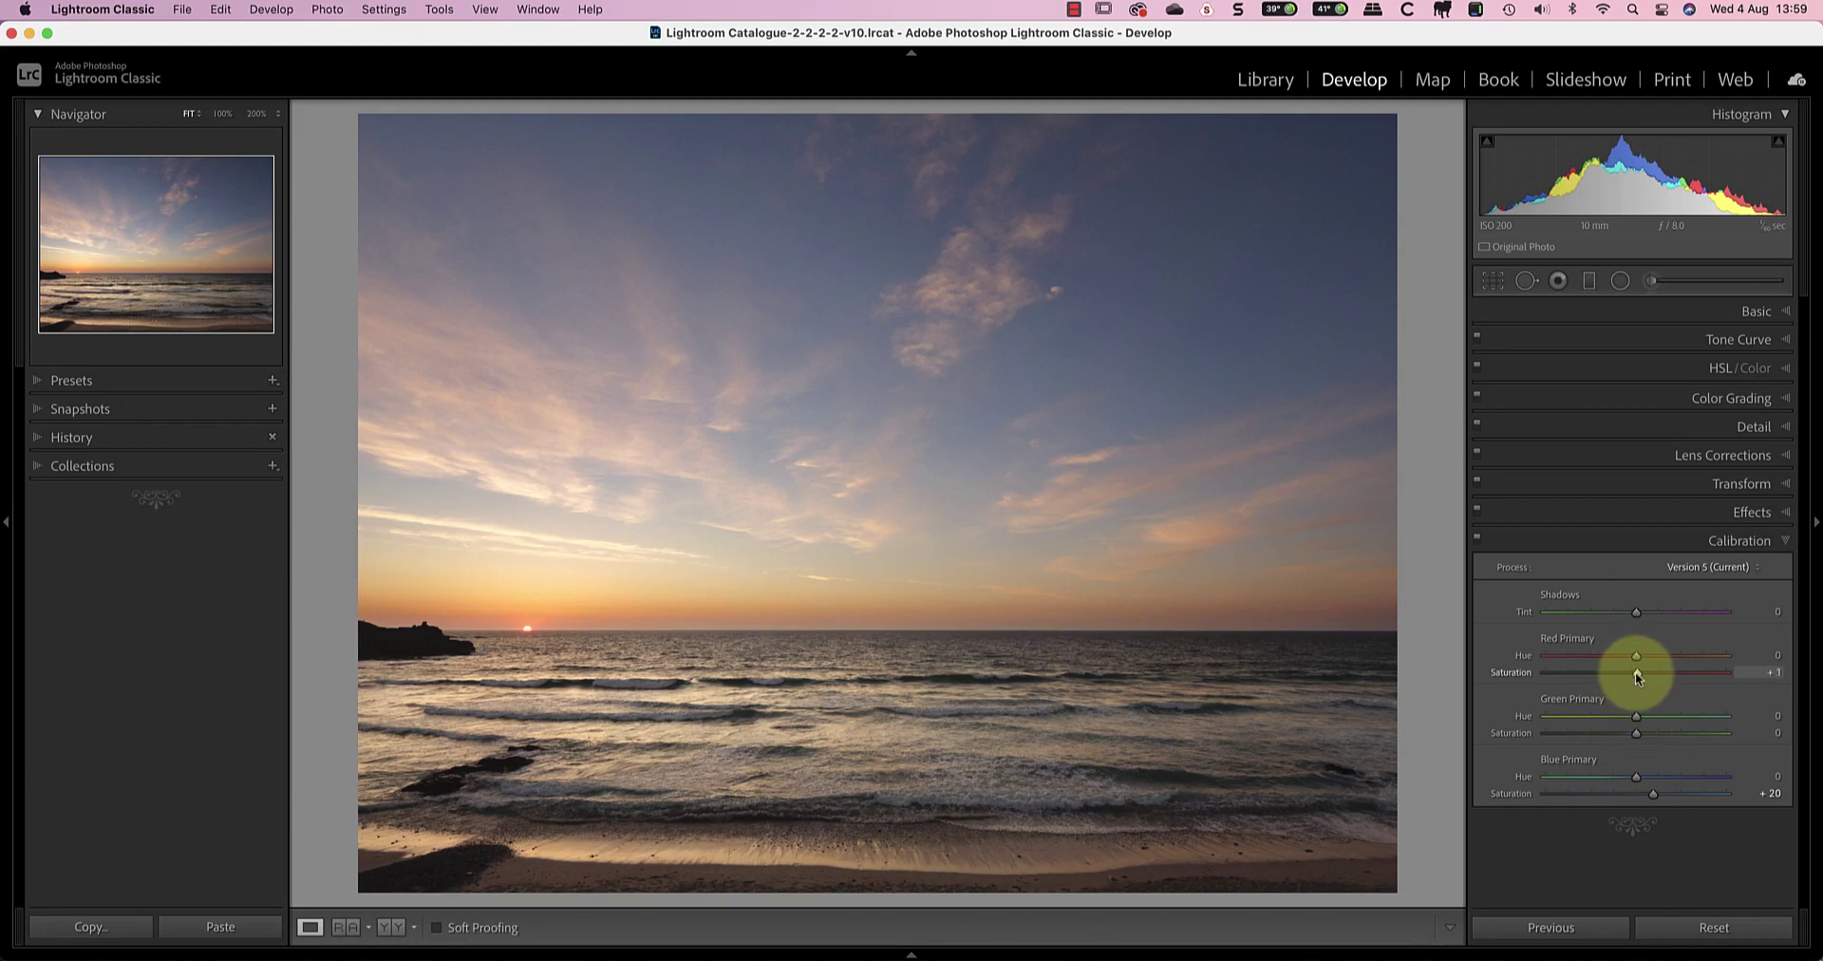
drag(1654, 674, 1655, 675)
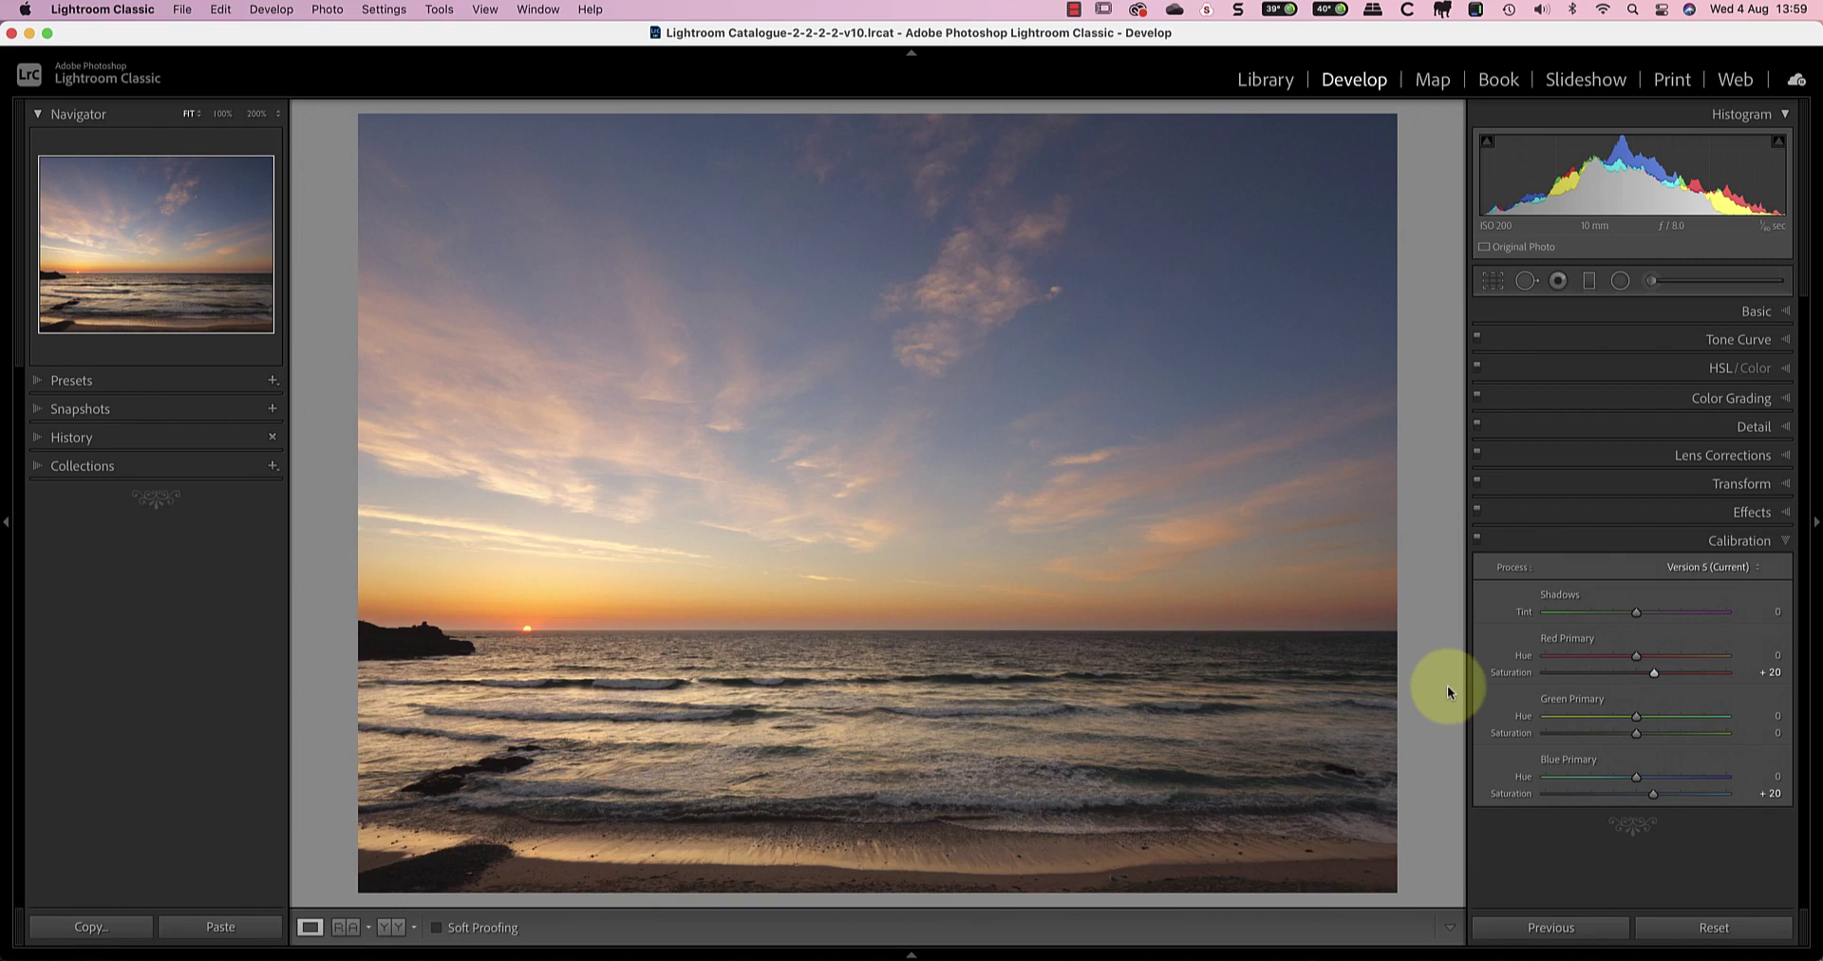
click(394, 926)
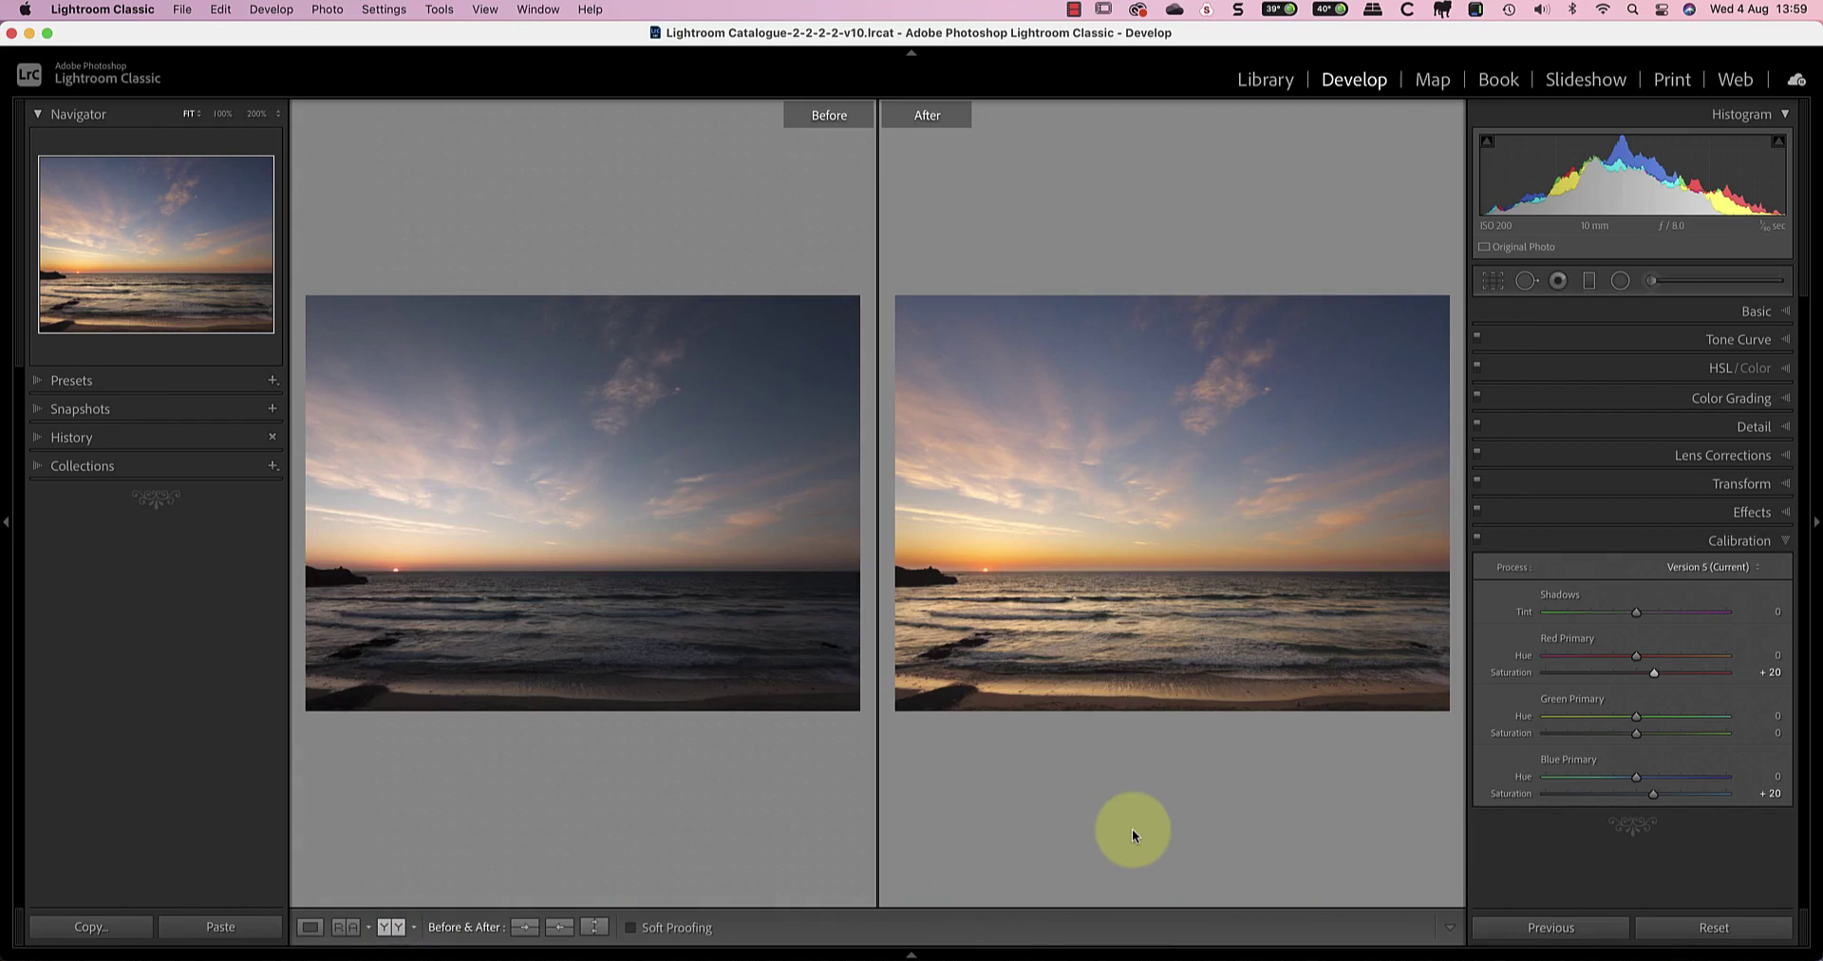
- Expand the Basic panel alongside the before/after view of the seascape
click(1762, 311)
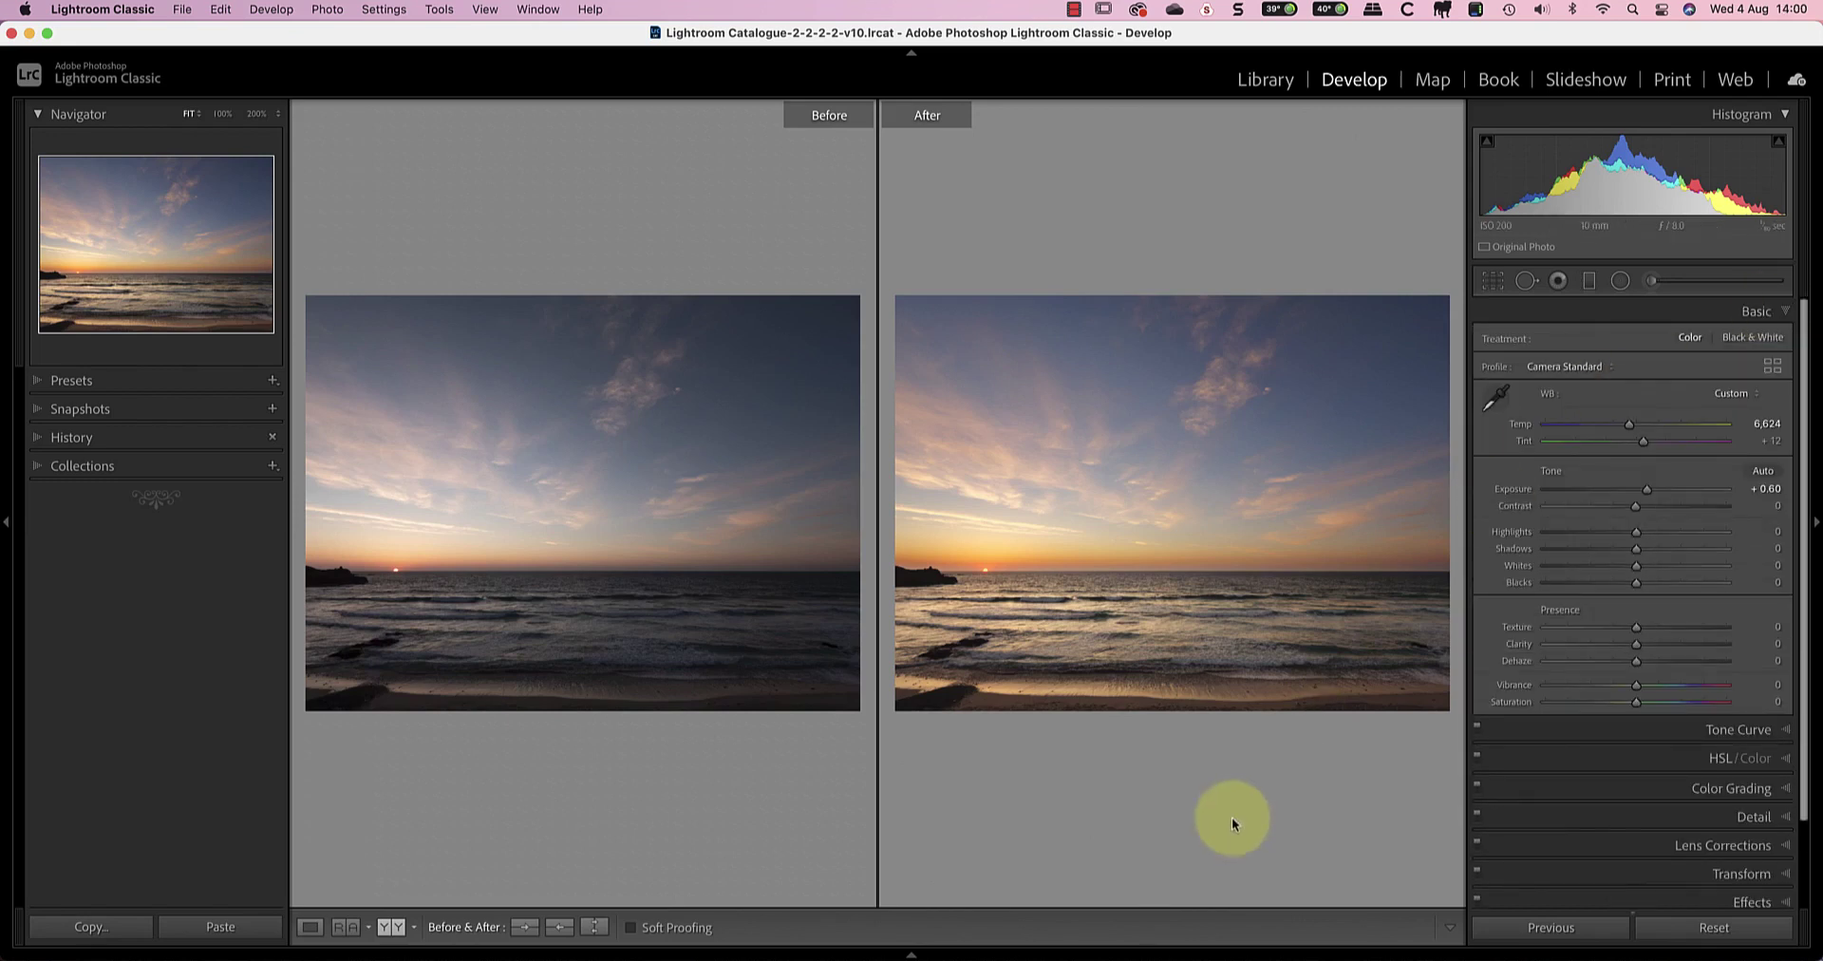